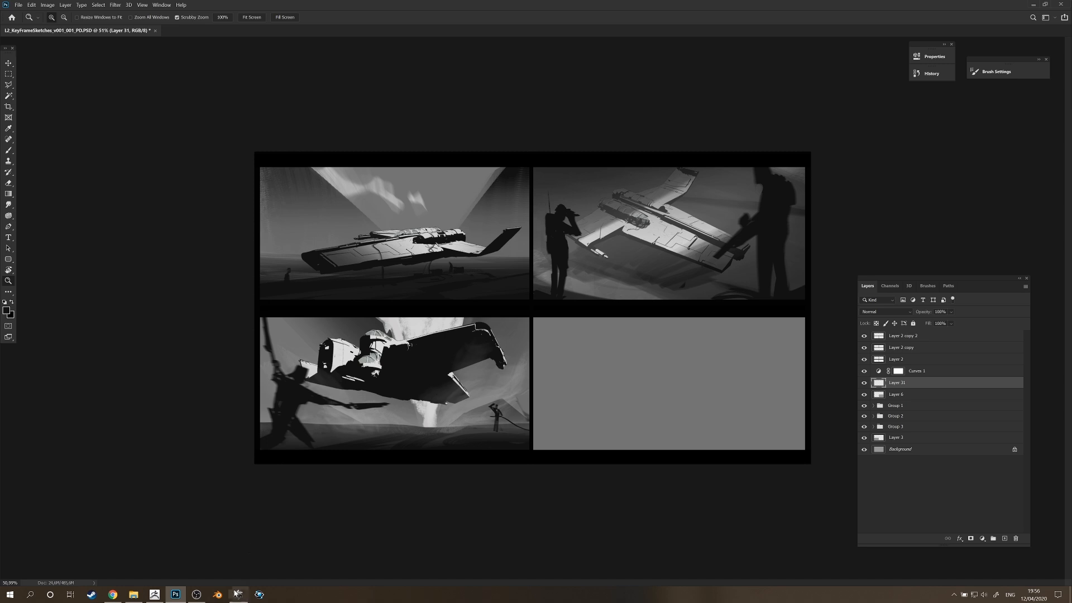
# Switch to OctaneRender and resume the paused render of the spaceship.
pyautogui.moveTo(239, 598)
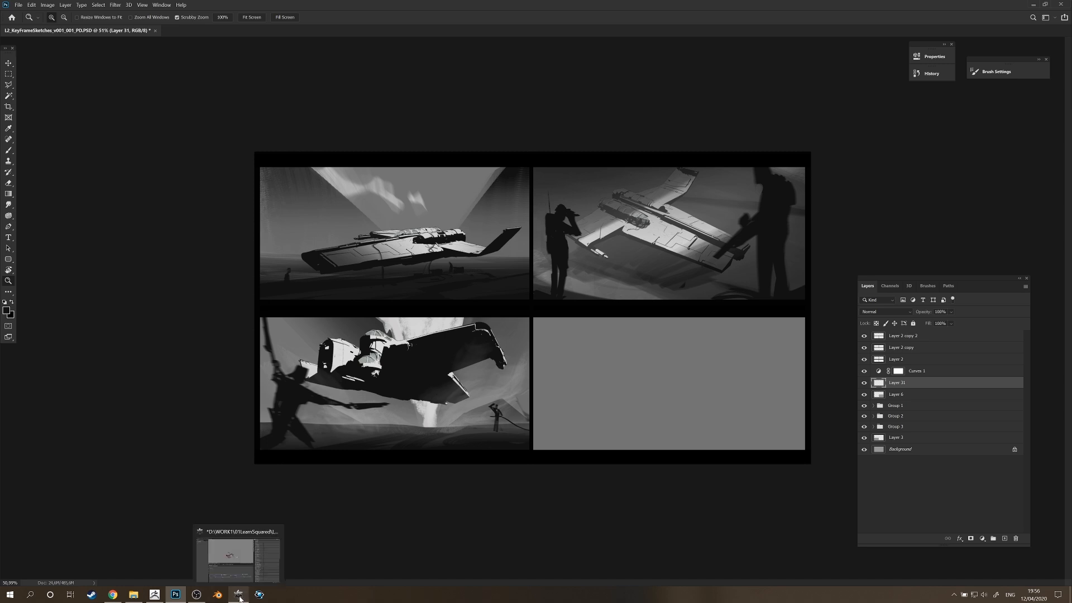
pyautogui.click(239, 597)
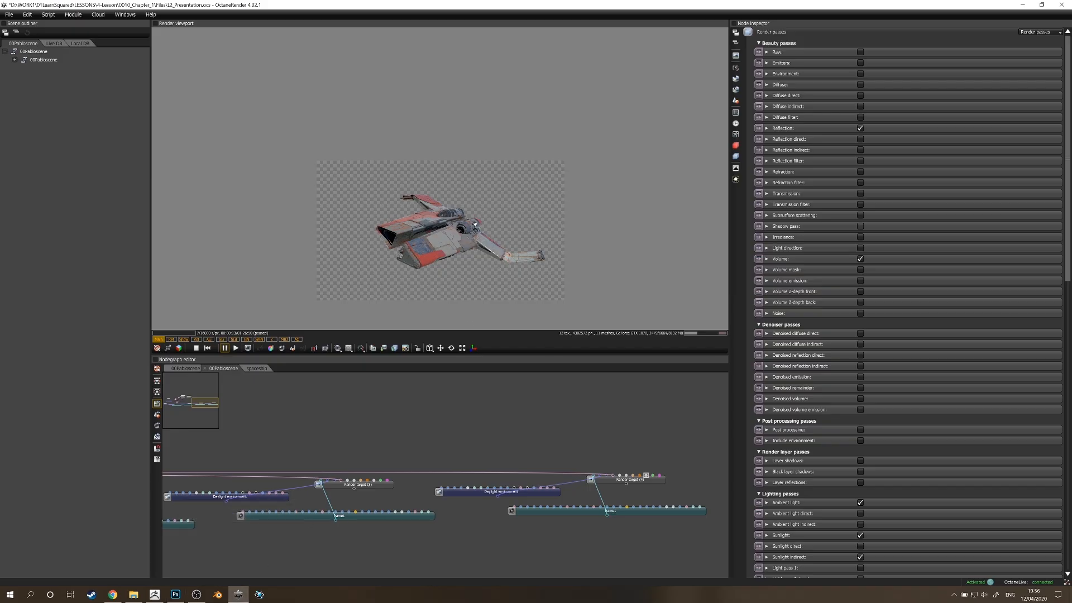
pyautogui.scroll(5, 464, 251)
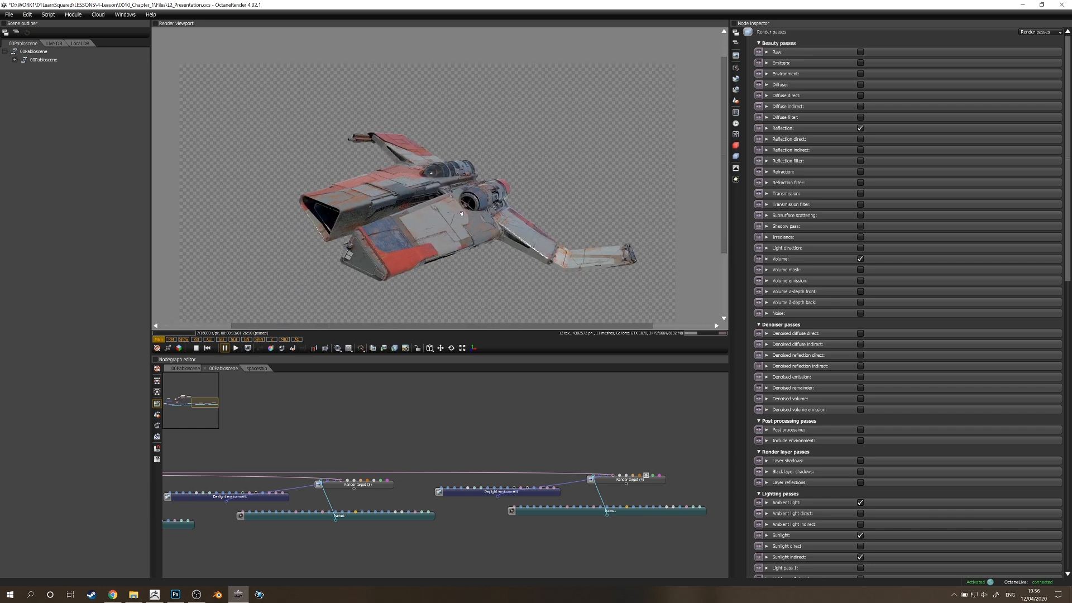
pyautogui.click(236, 348)
pyautogui.scroll(-3, 480, 210)
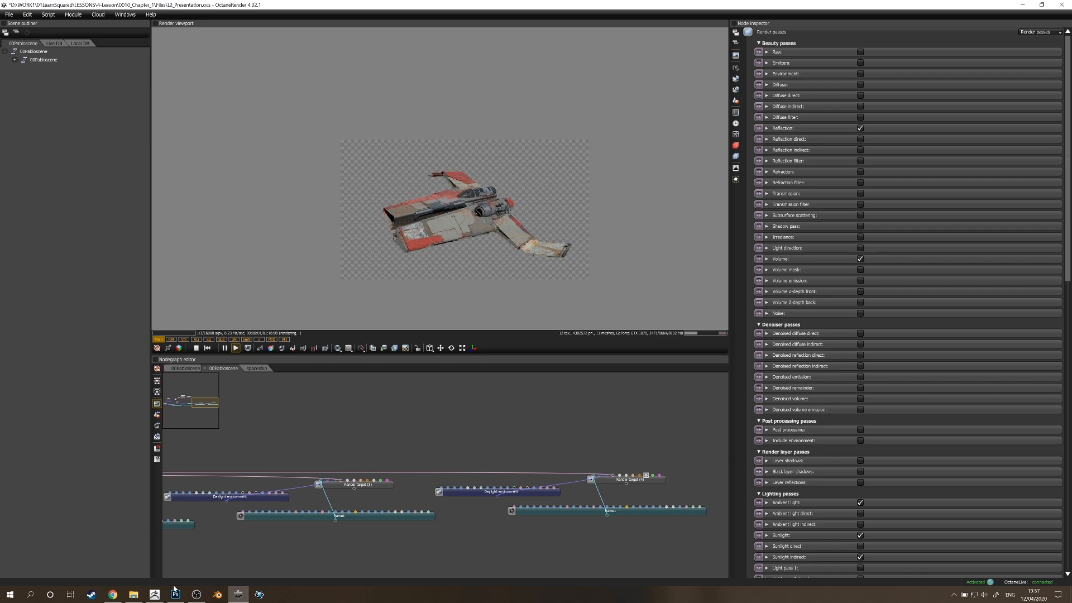
# Switch to Photoshop and examine the spaceship lighting in the existing key-frame sketches.
pyautogui.click(175, 594)
pyautogui.moveTo(418, 243)
pyautogui.mouseDown()
pyautogui.moveTo(451, 241)
pyautogui.moveTo(469, 264)
pyautogui.mouseUp()
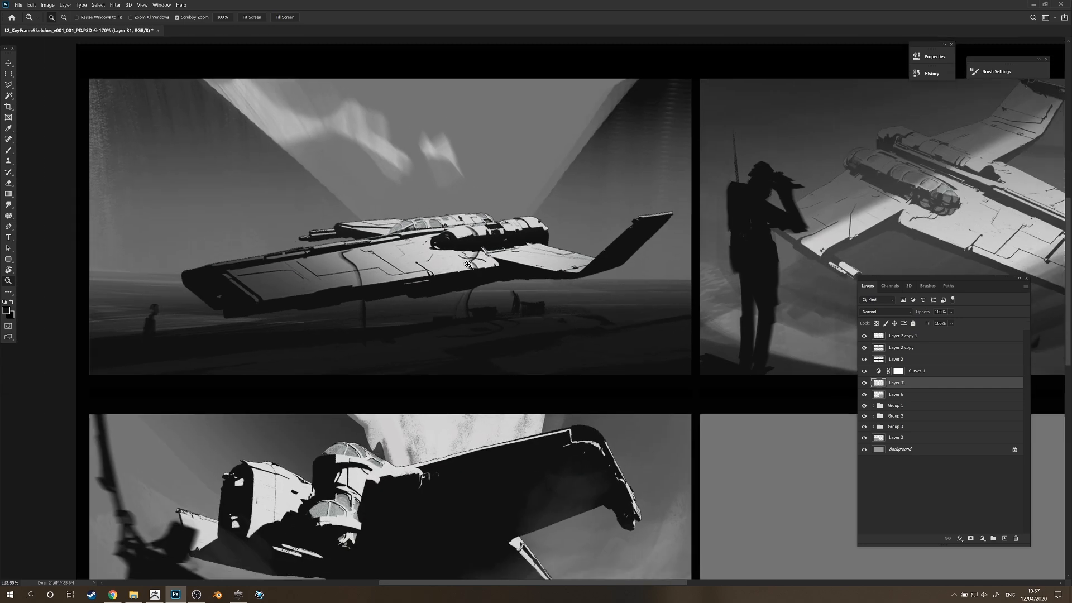
pyautogui.moveTo(660, 228); pyautogui.dragTo(638, 229)
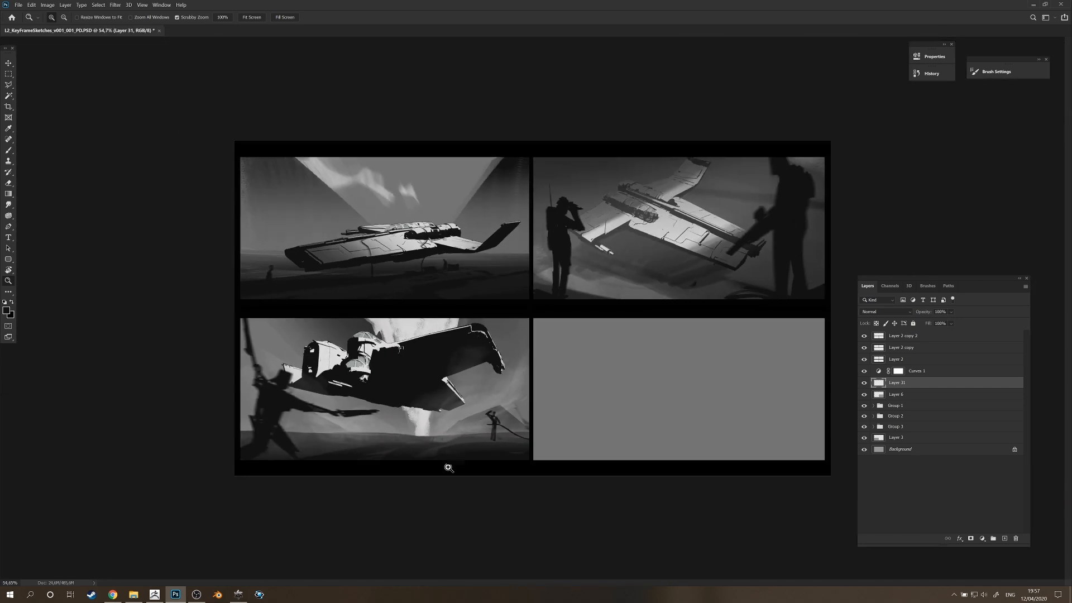
# Switch to OctaneRender, enable the Shadow pass in the beauty passes and show it in the render viewport.
pyautogui.click(238, 595)
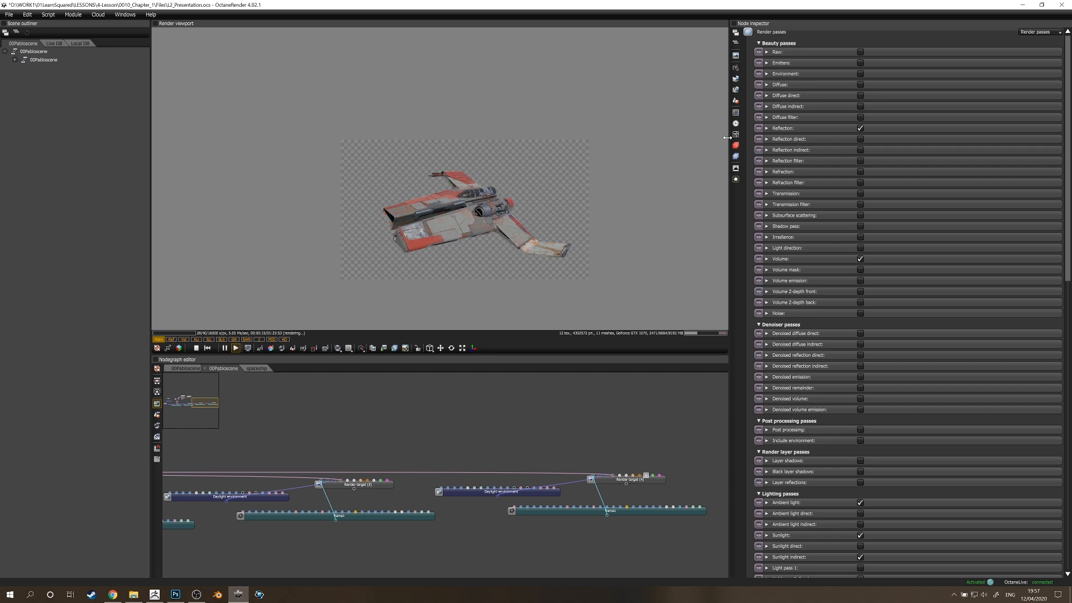
pyautogui.click(862, 226)
pyautogui.click(185, 340)
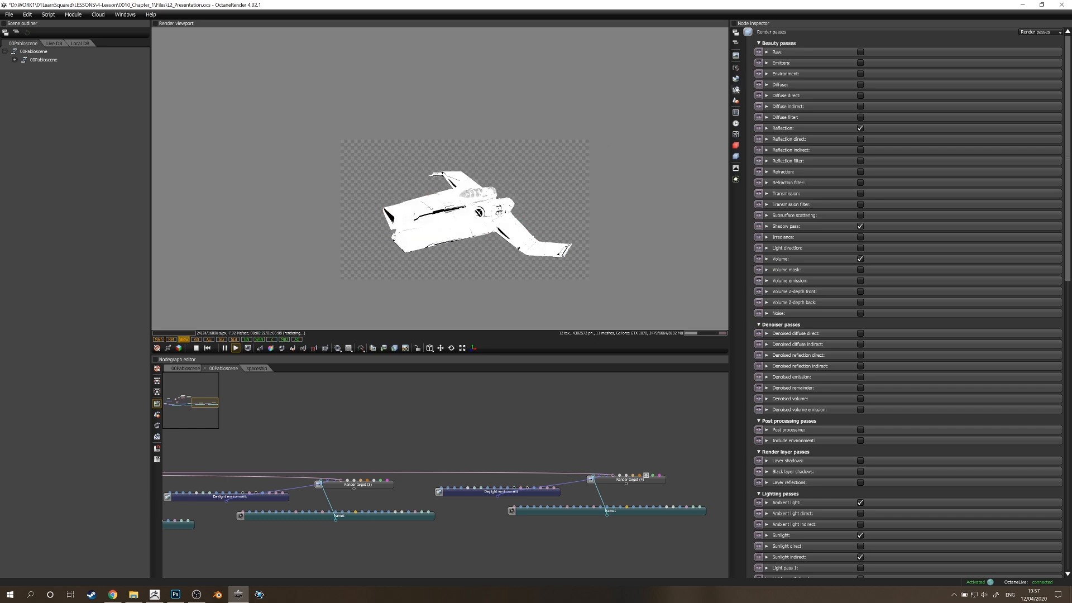
# Open the daylight environment settings, set the north offset to about 0.214 and the sun position to about latitude 20.3, longitude -63.
pyautogui.click(735, 79)
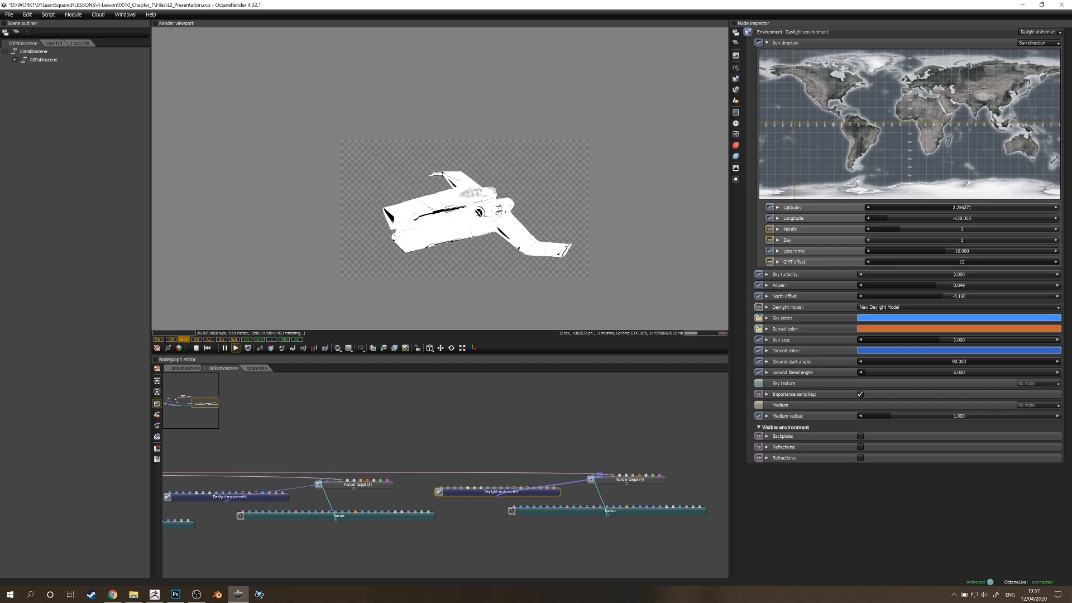
pyautogui.click(992, 296)
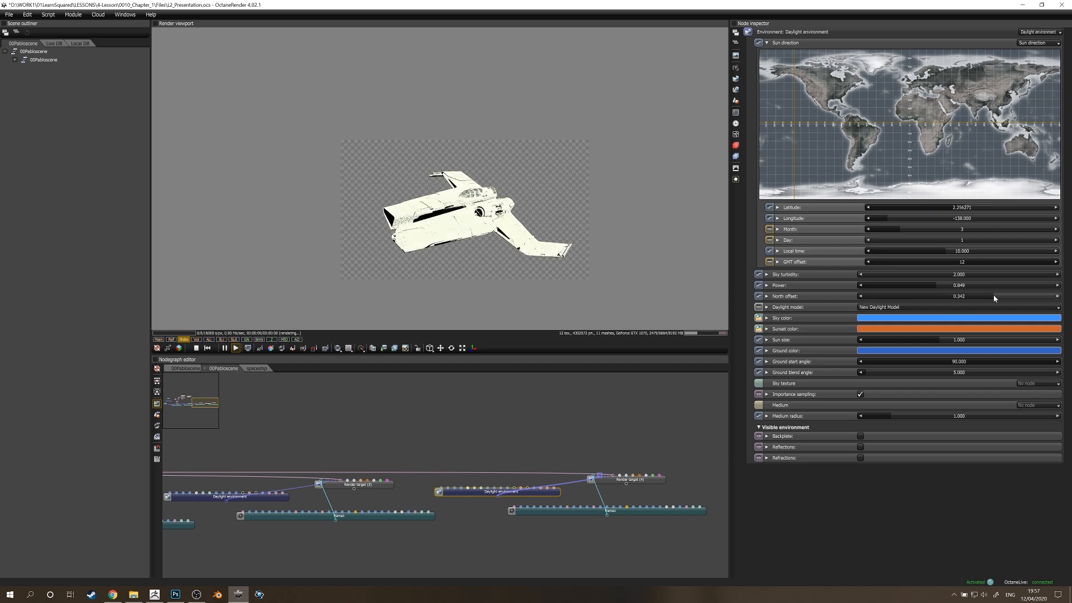
pyautogui.moveTo(993, 294)
pyautogui.mouseDown()
pyautogui.moveTo(1016, 294)
pyautogui.moveTo(878, 291)
pyautogui.moveTo(976, 293)
pyautogui.mouseUp()
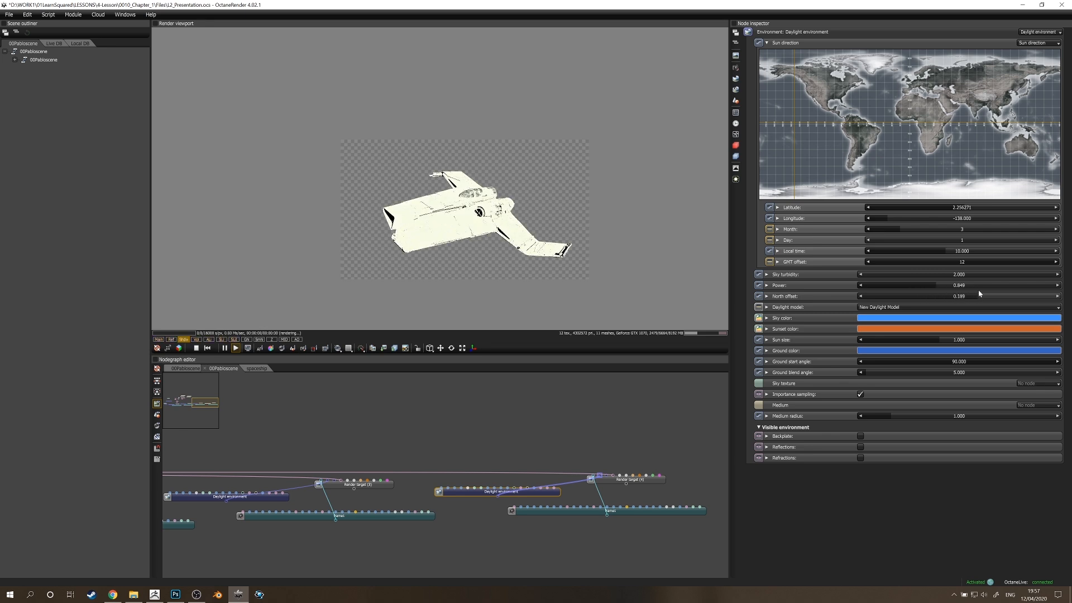
pyautogui.click(845, 103)
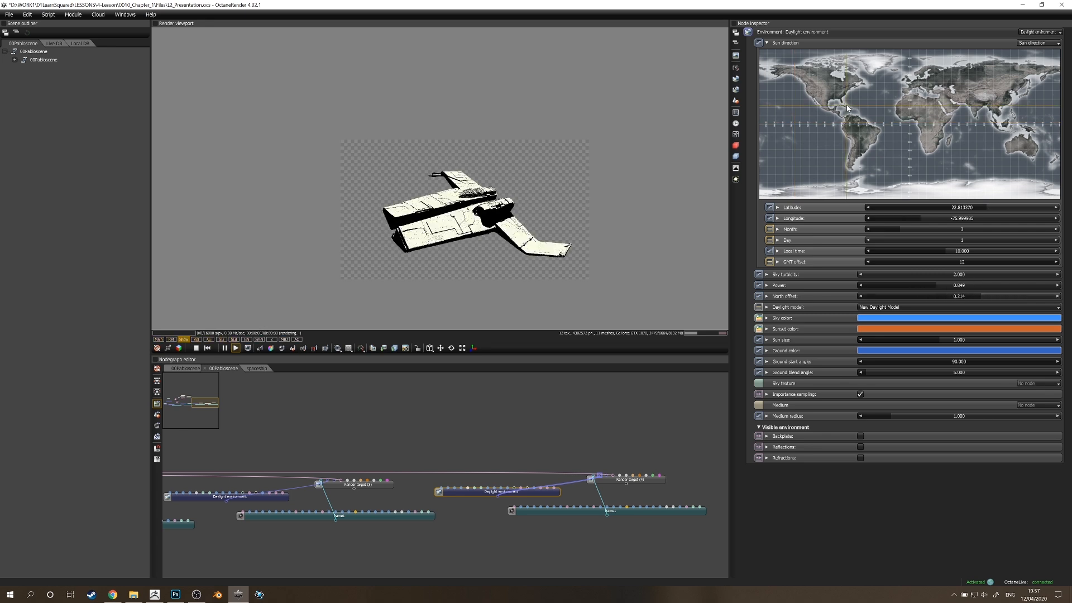
pyautogui.moveTo(850, 110); pyautogui.dragTo(857, 110)
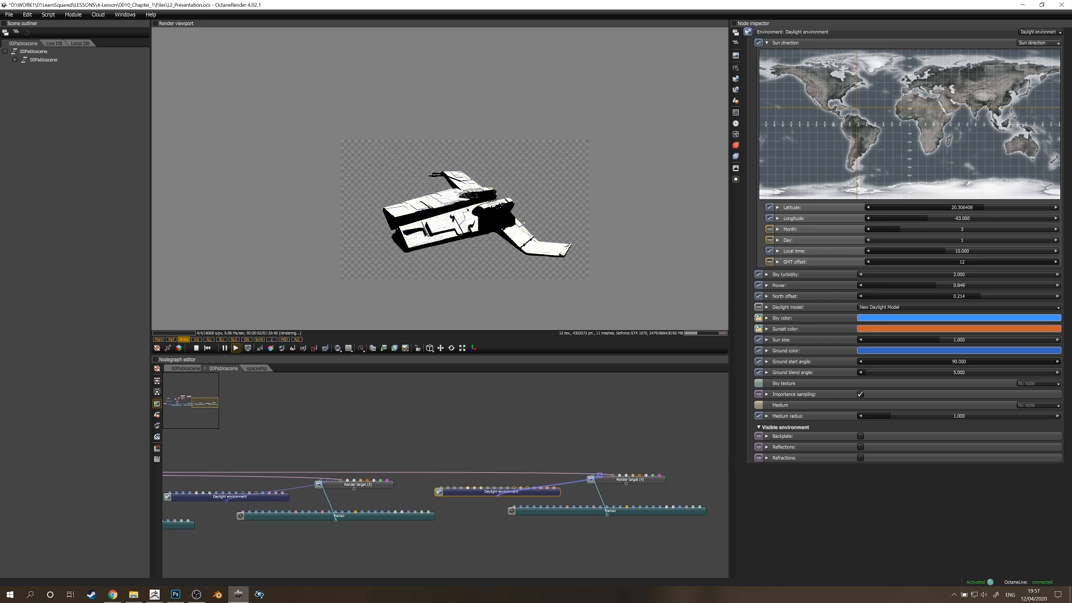
# Try the sun at about latitude 30.33, longitude -46 with north offset -0.329, and compare the main and shadow passes.
pyautogui.moveTo(979, 296)
pyautogui.mouseDown()
pyautogui.moveTo(994, 300)
pyautogui.moveTo(936, 298)
pyautogui.mouseUp()
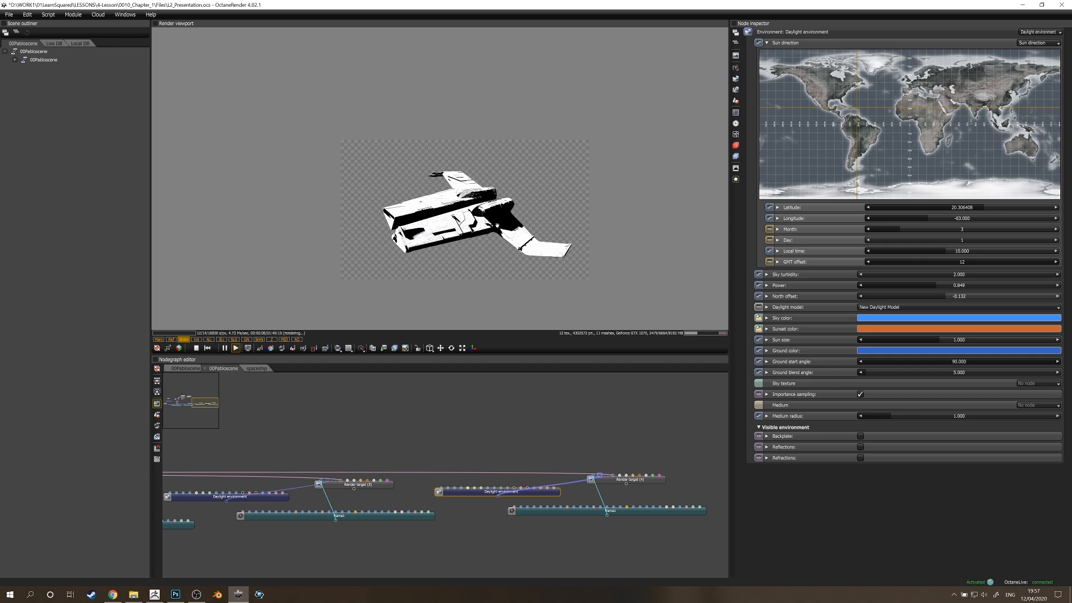
pyautogui.moveTo(945, 296)
pyautogui.mouseDown()
pyautogui.moveTo(954, 296)
pyautogui.moveTo(938, 297)
pyautogui.mouseUp()
pyautogui.moveTo(856, 110)
pyautogui.mouseDown()
pyautogui.moveTo(843, 114)
pyautogui.moveTo(883, 98)
pyautogui.moveTo(872, 101)
pyautogui.mouseUp()
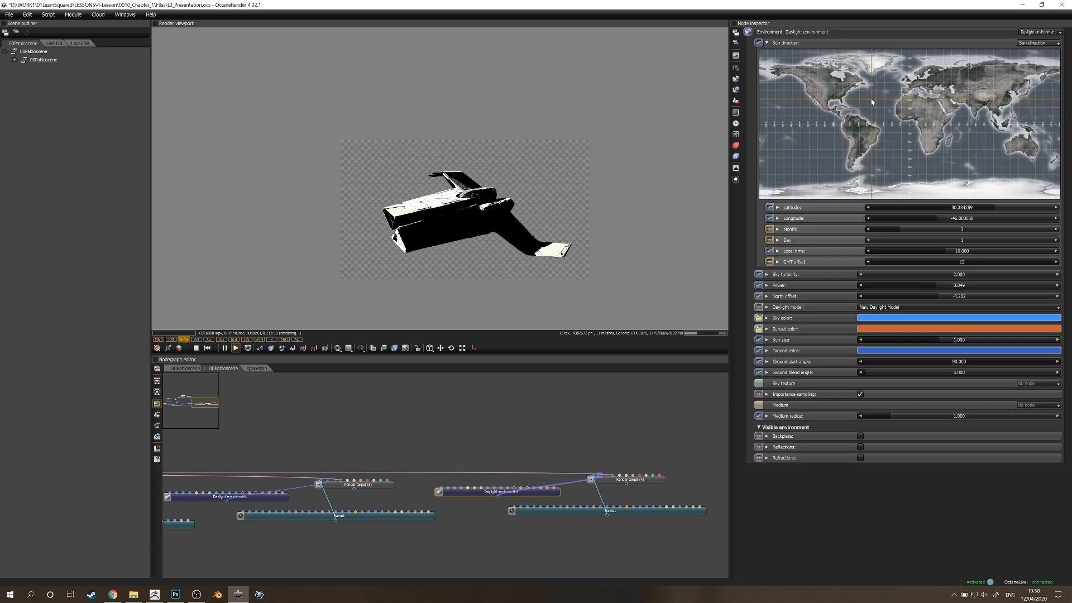
pyautogui.moveTo(918, 296)
pyautogui.mouseDown()
pyautogui.moveTo(985, 295)
pyautogui.moveTo(903, 293)
pyautogui.moveTo(926, 297)
pyautogui.mouseUp()
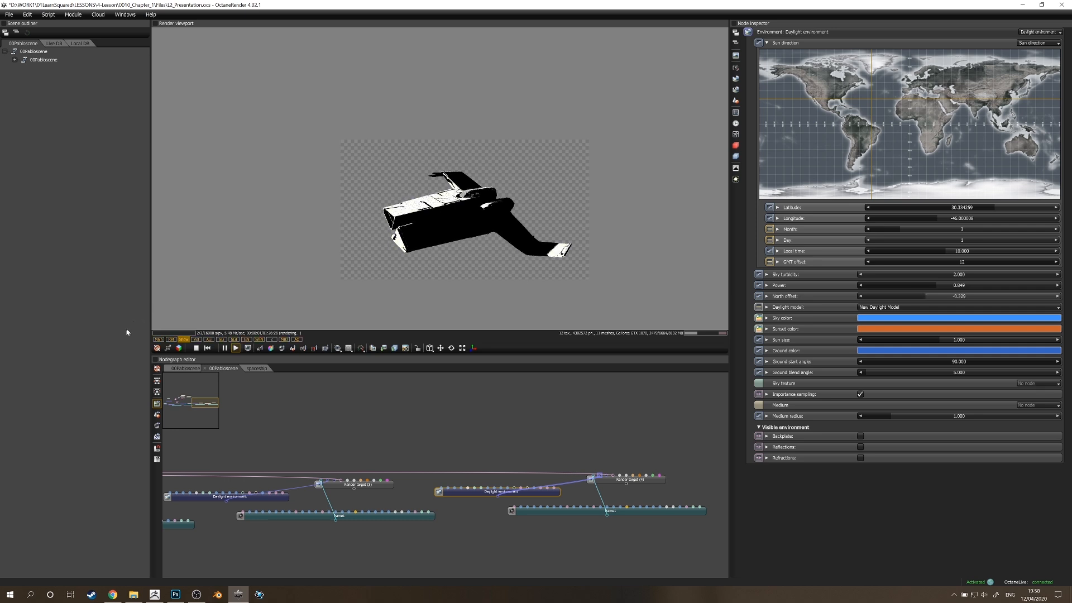
pyautogui.click(159, 338)
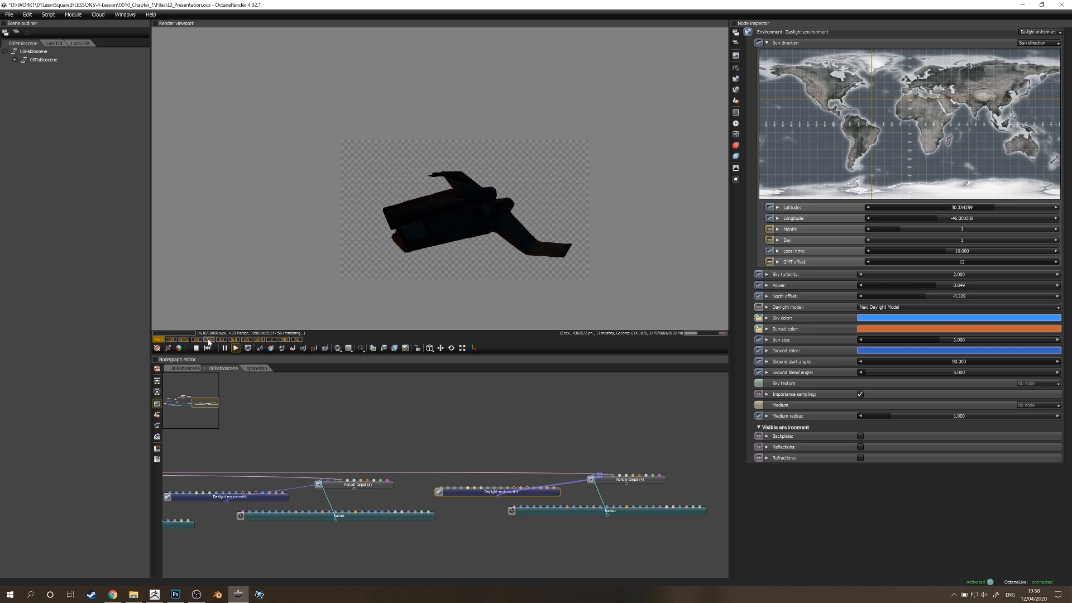
pyautogui.click(183, 339)
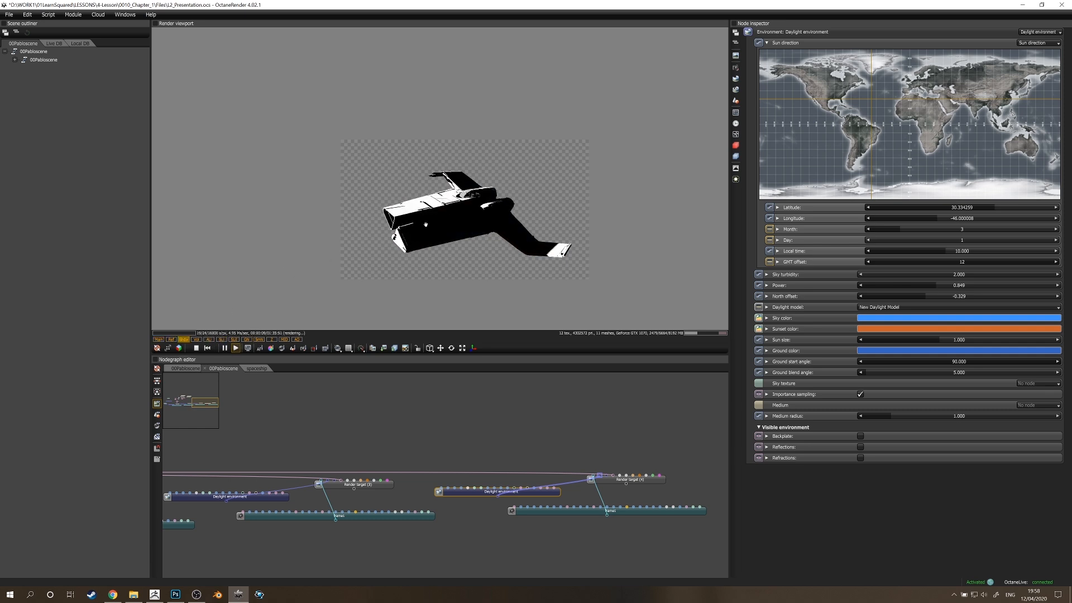
# Set the sun size to 8.450 and reposition the sun to about latitude 16.8, longitude -64.5, with north offset 0.313.
pyautogui.moveTo(874, 98)
pyautogui.mouseDown()
pyautogui.moveTo(872, 87)
pyautogui.moveTo(854, 90)
pyautogui.mouseUp()
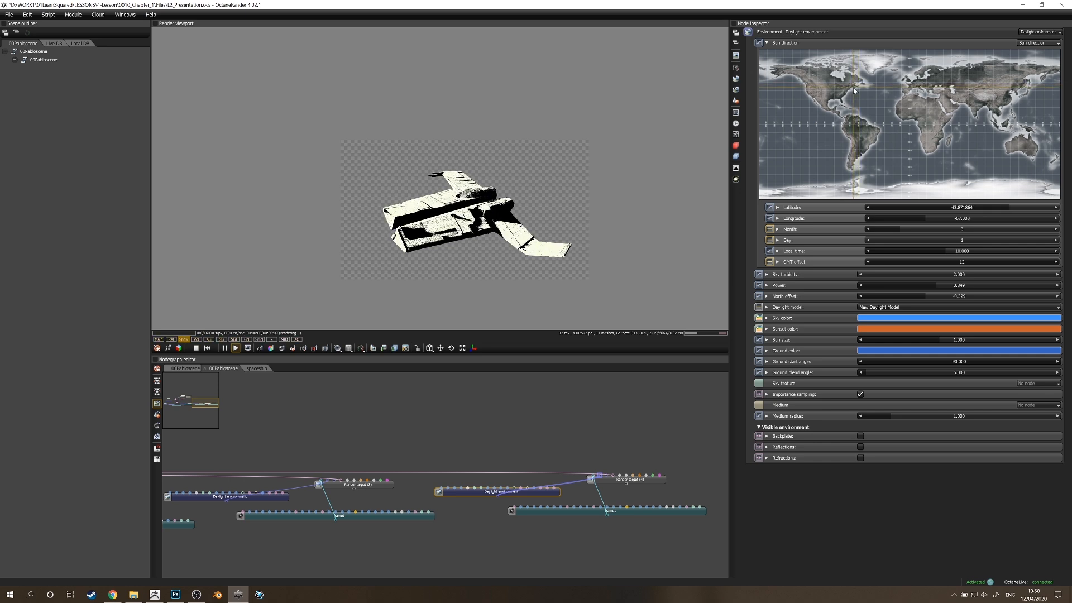
pyautogui.moveTo(955, 297); pyautogui.dragTo(1024, 305)
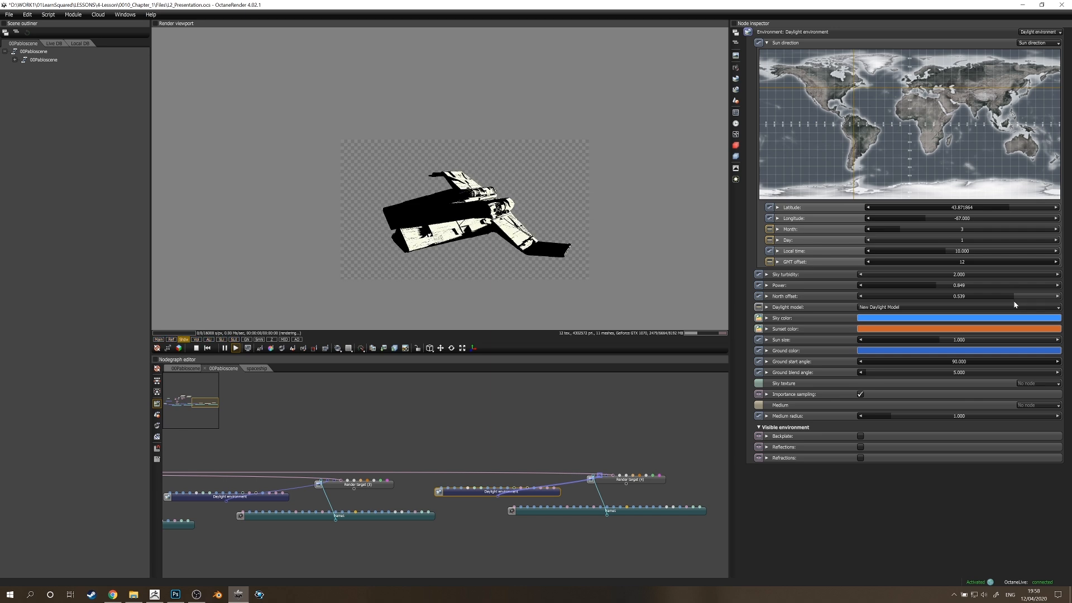
pyautogui.click(1000, 339)
pyautogui.moveTo(878, 130); pyautogui.dragTo(856, 111)
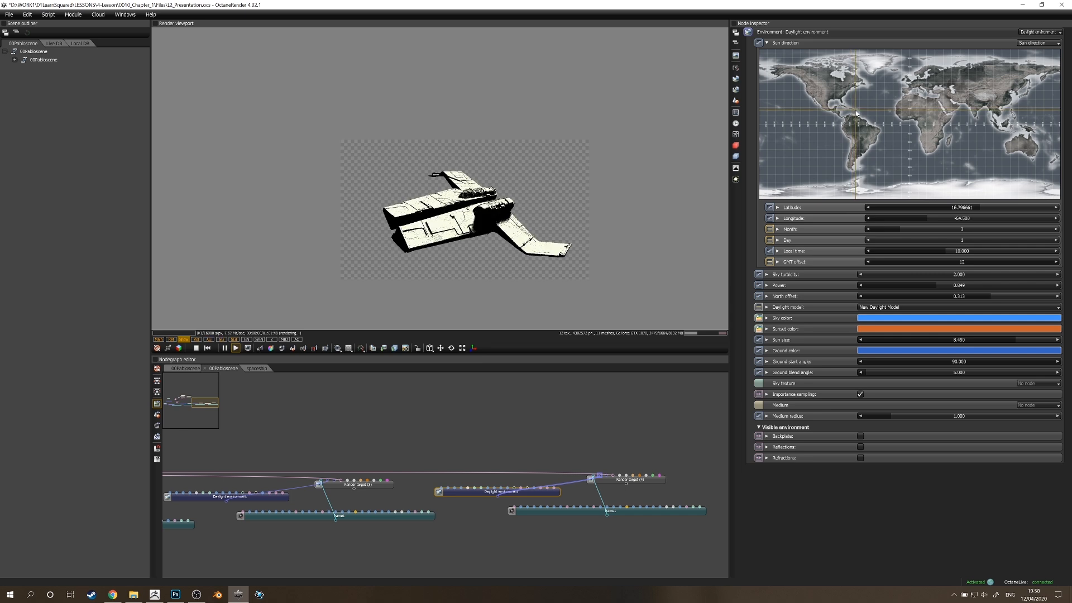
# Try different north offsets to rotate the shadows across the ship, ending at about -0.160.
pyautogui.moveTo(985, 303); pyautogui.dragTo(919, 303)
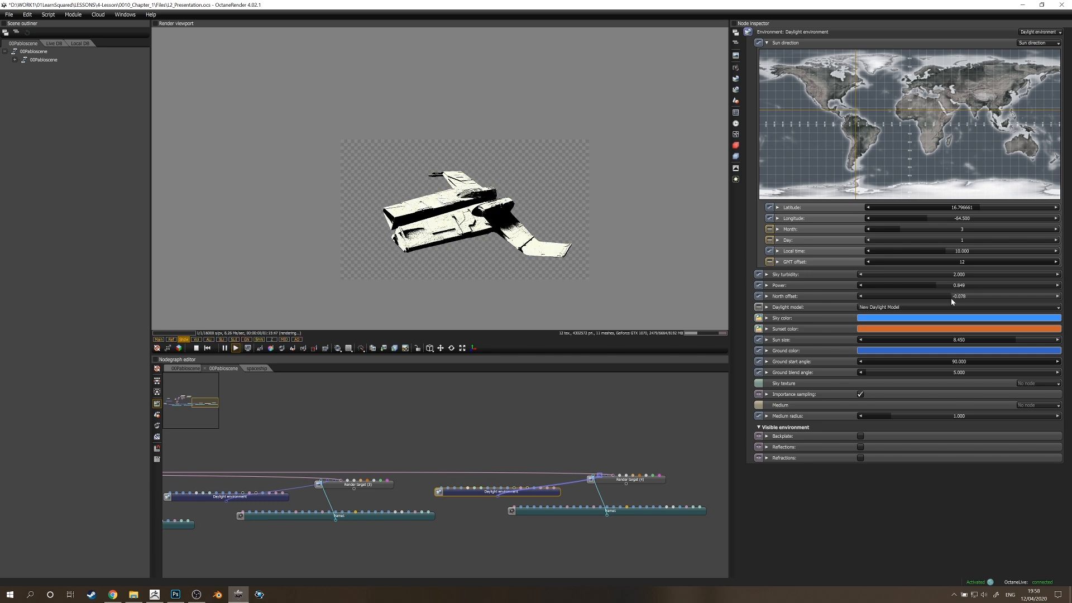
pyautogui.moveTo(940, 304); pyautogui.dragTo(977, 303)
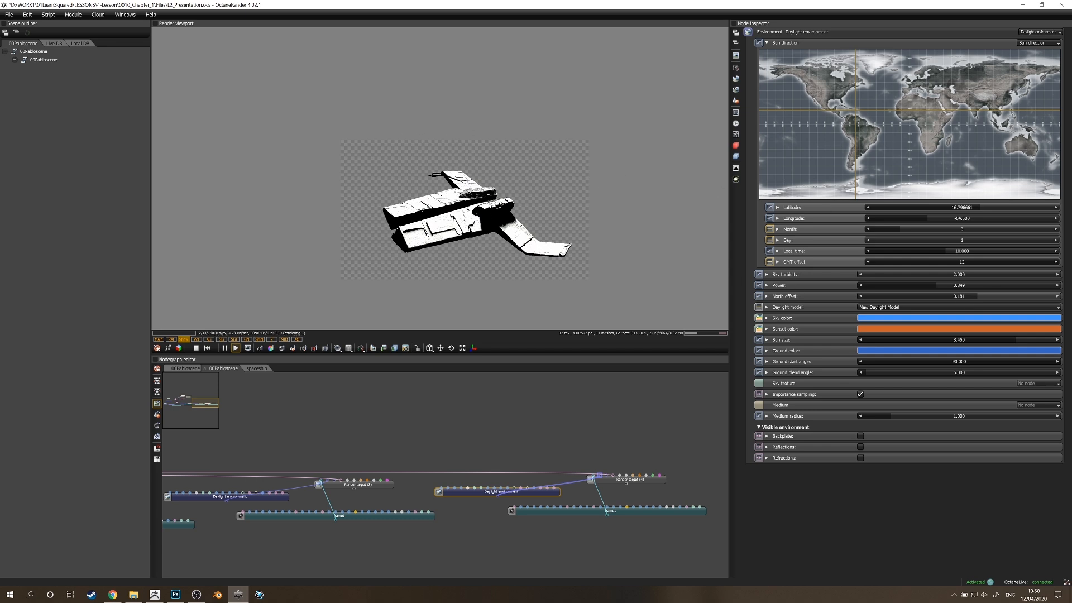
pyautogui.click(955, 297)
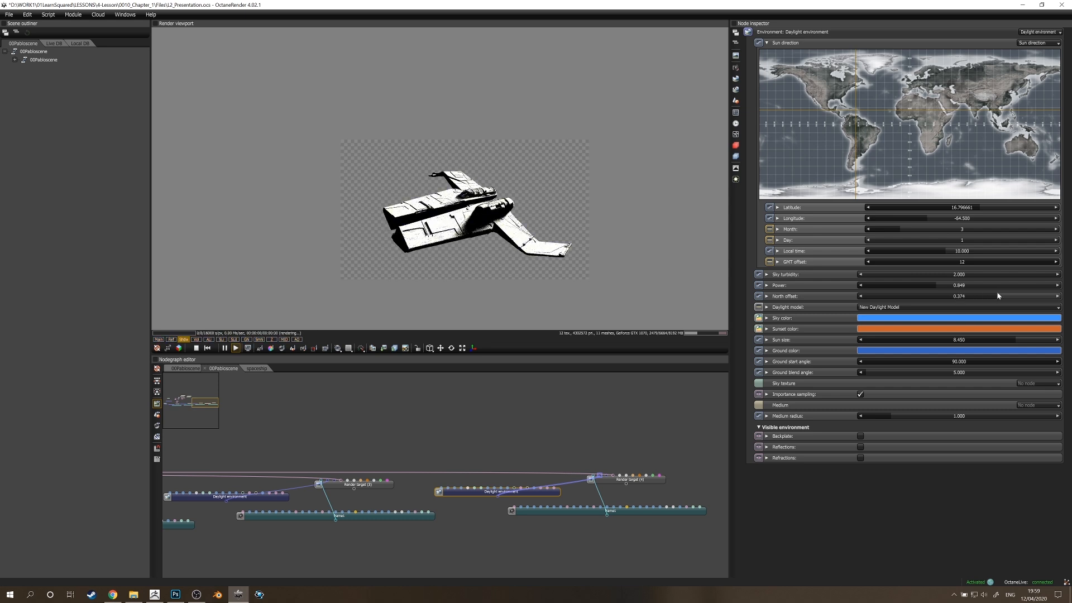
pyautogui.moveTo(950, 297); pyautogui.dragTo(931, 300)
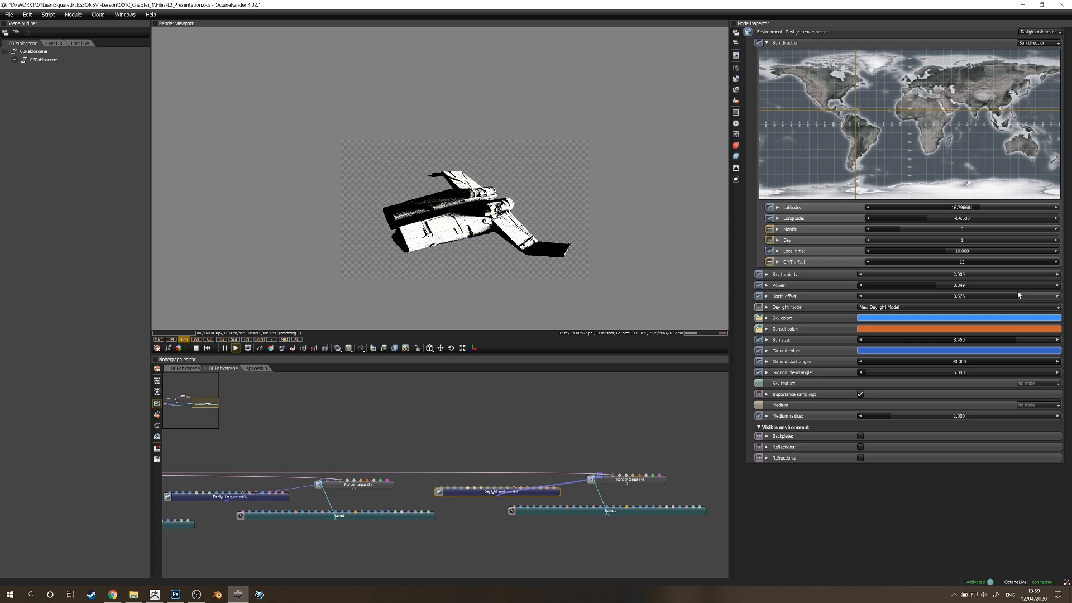
pyautogui.moveTo(1019, 292); pyautogui.dragTo(975, 293)
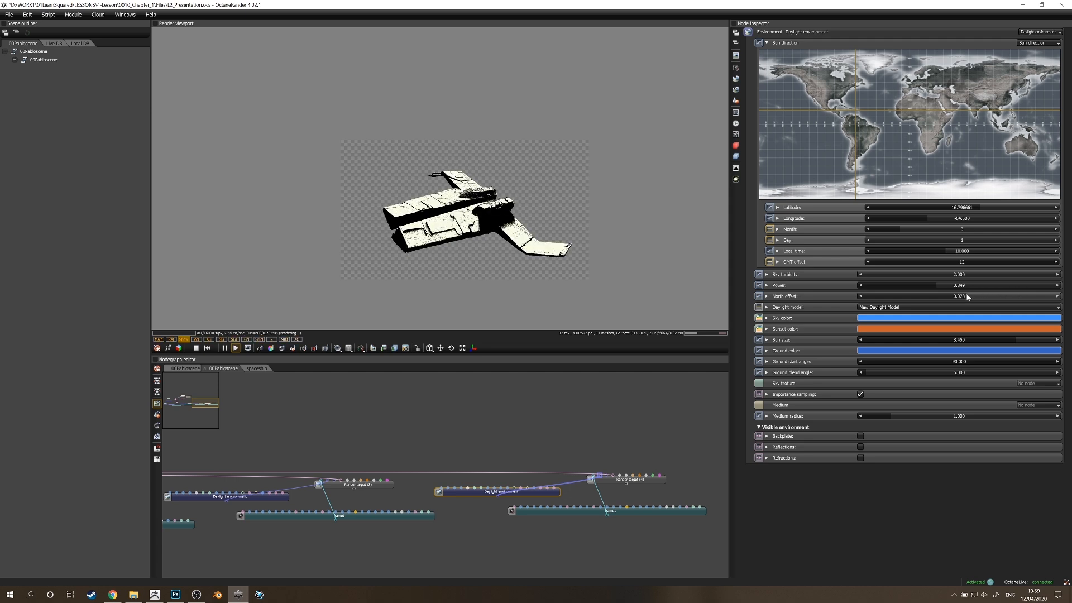
# Set the sun's longitude to about -58.966 and the north offset to about -0.354.
pyautogui.click(941, 221)
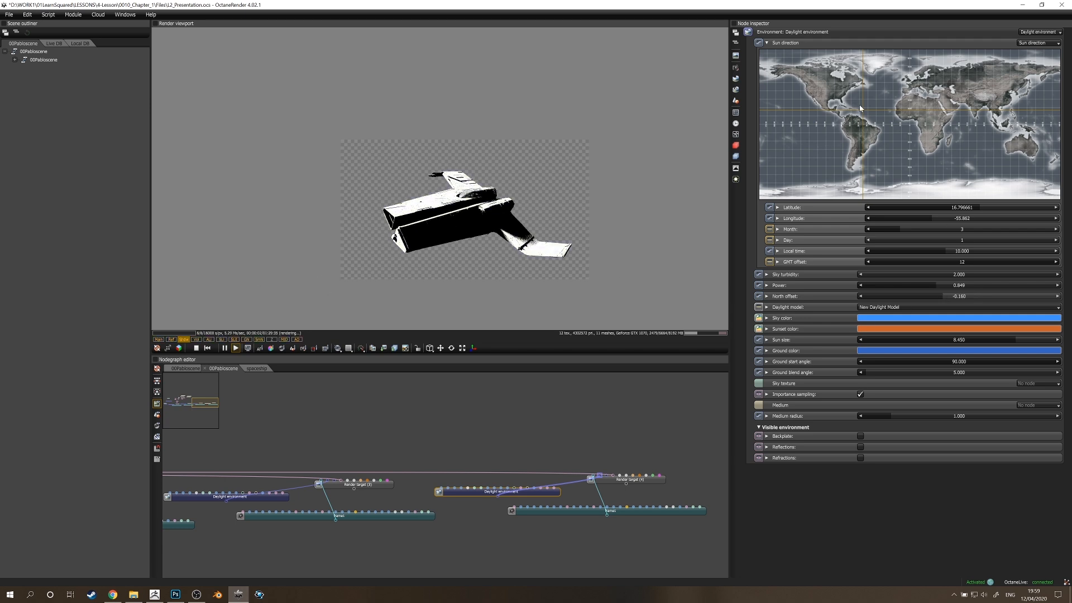
pyautogui.moveTo(939, 219); pyautogui.dragTo(930, 218)
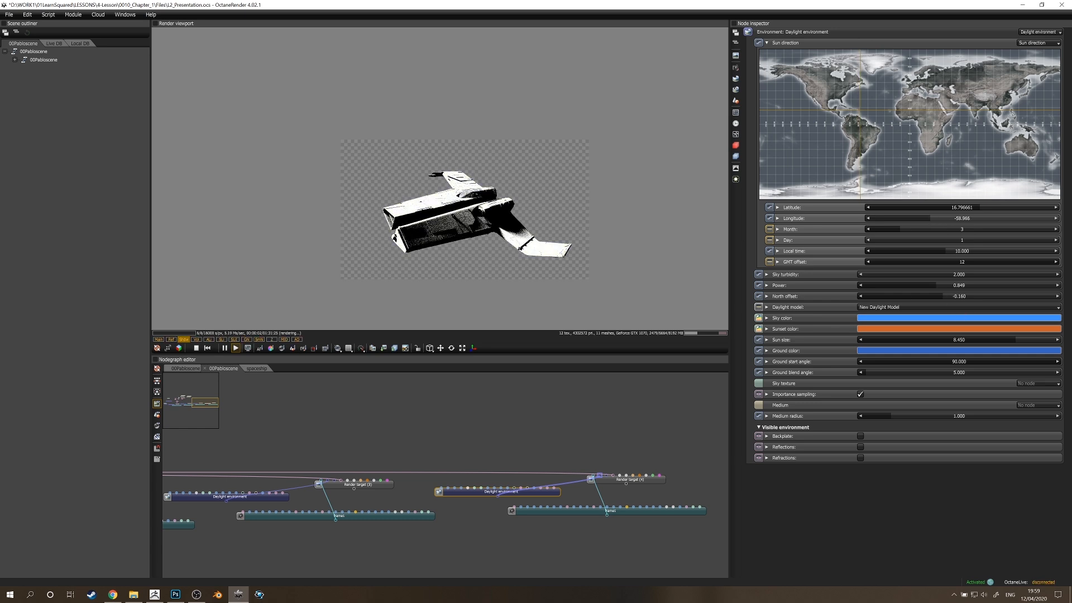
pyautogui.moveTo(954, 296); pyautogui.dragTo(923, 297)
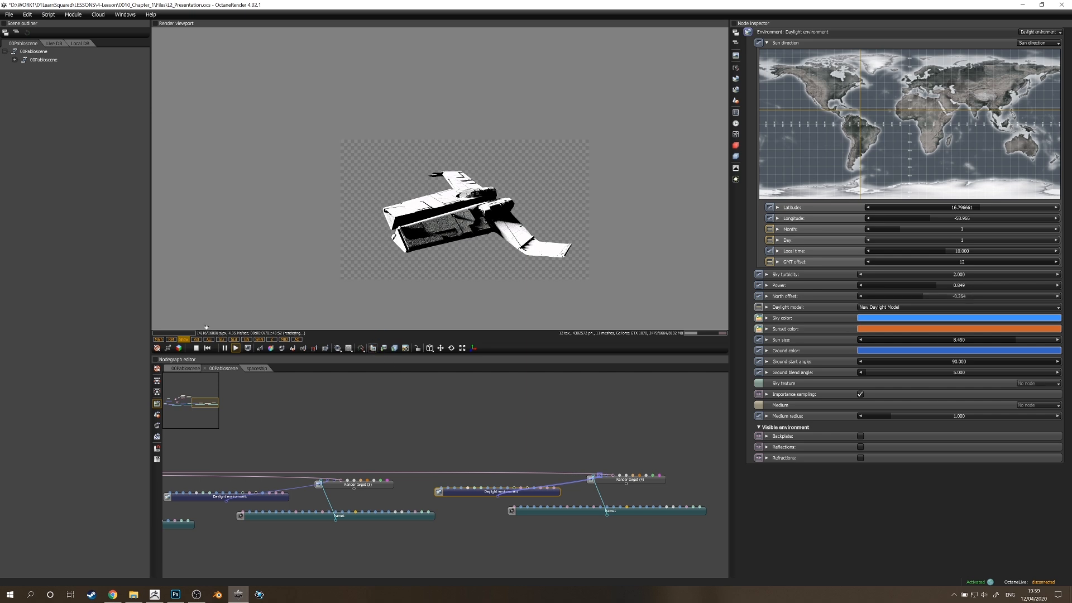
# Pause the render and paste the copied shadow pass into the Photoshop key-frame document as a new layer.
pyautogui.click(225, 348)
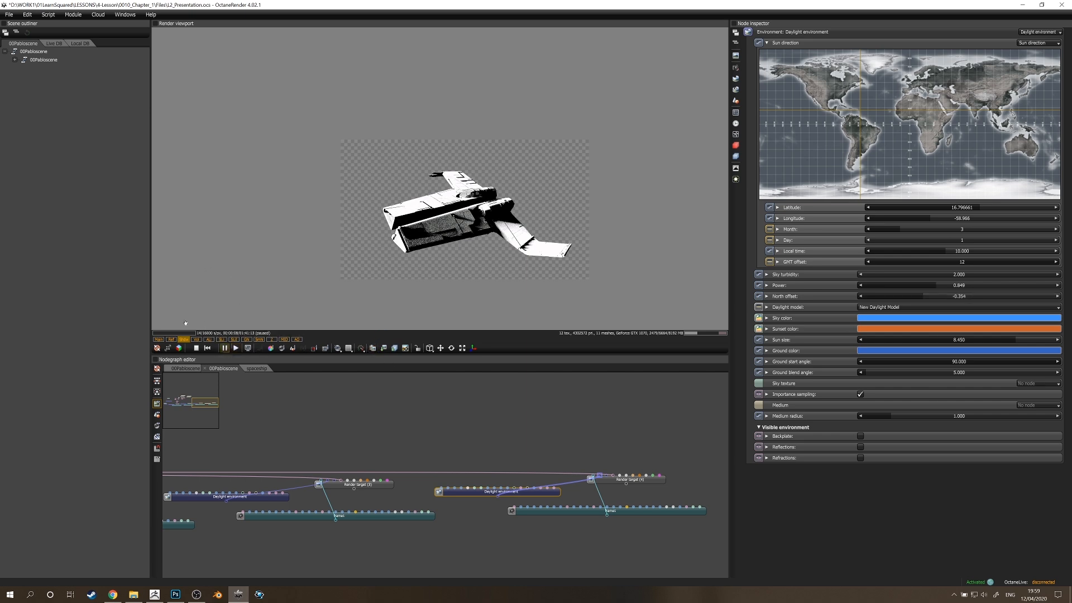
pyautogui.click(175, 594)
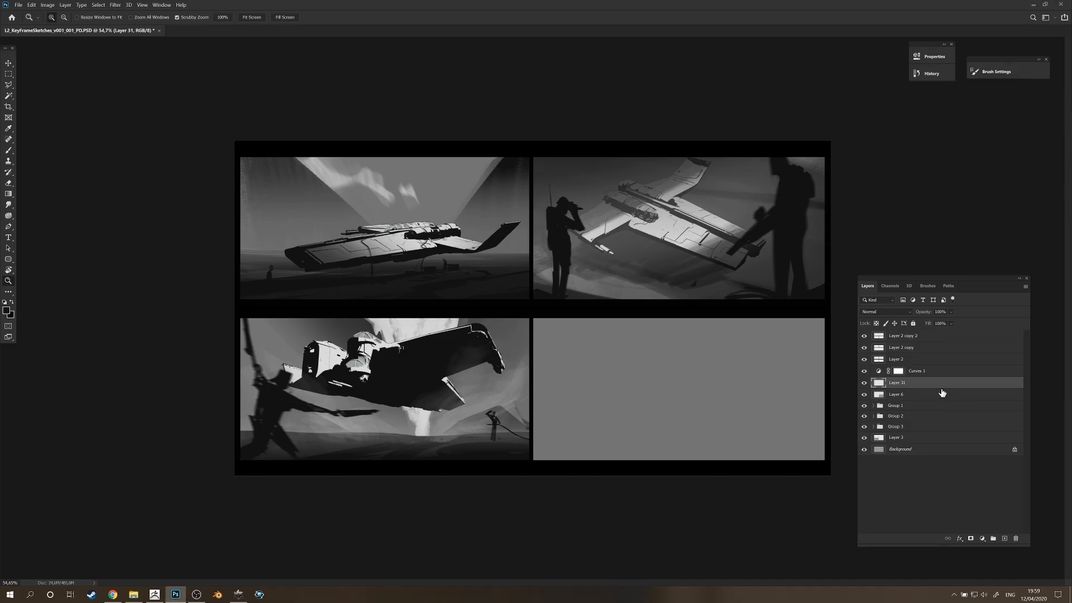
pyautogui.hotkey('ctrl', 'v')
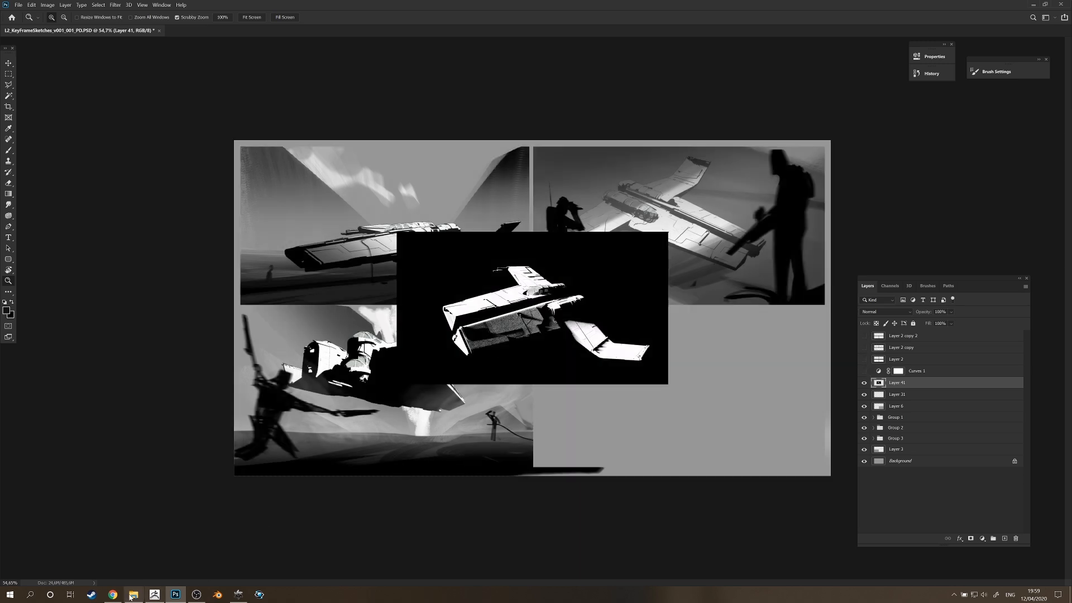
# Switch to OctaneRender and show the Z-depth pass of the ship in the render viewport.
pyautogui.click(238, 594)
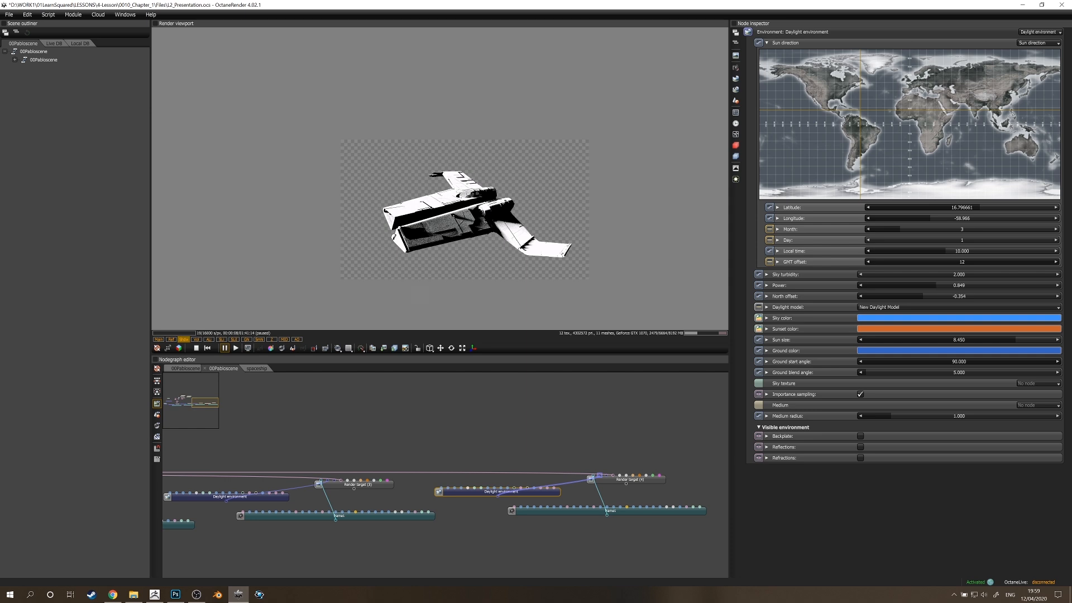
pyautogui.click(273, 340)
pyautogui.click(283, 340)
pyautogui.click(272, 340)
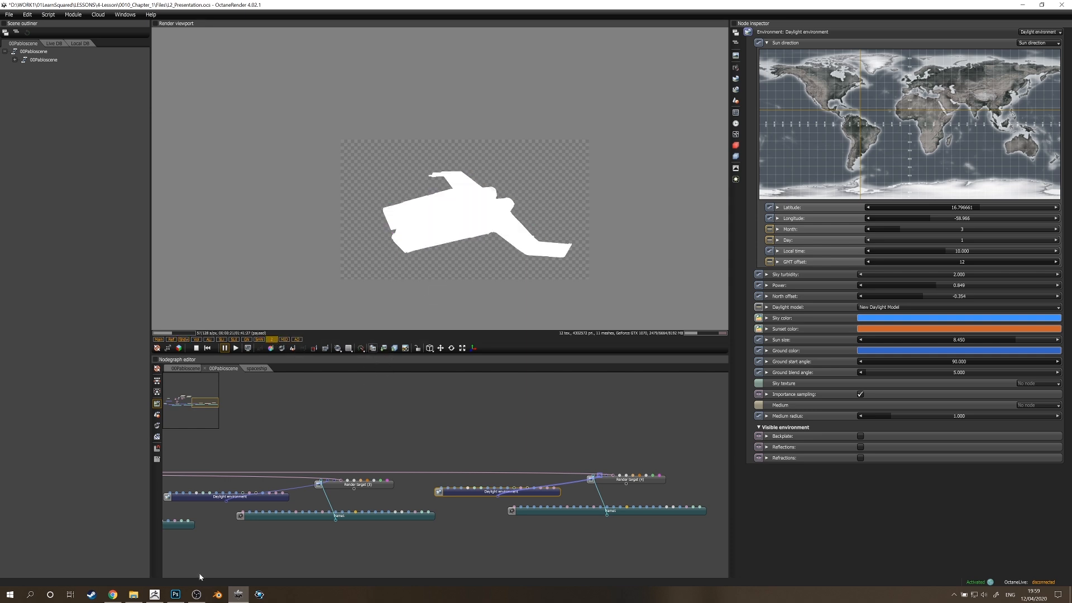
# Switch to Photoshop, paste the Z-depth pass as a layer and use its silhouette to copy the ship out of the shadow-pass layer.
pyautogui.click(175, 594)
pyautogui.hotkey('ctrl', 'v')
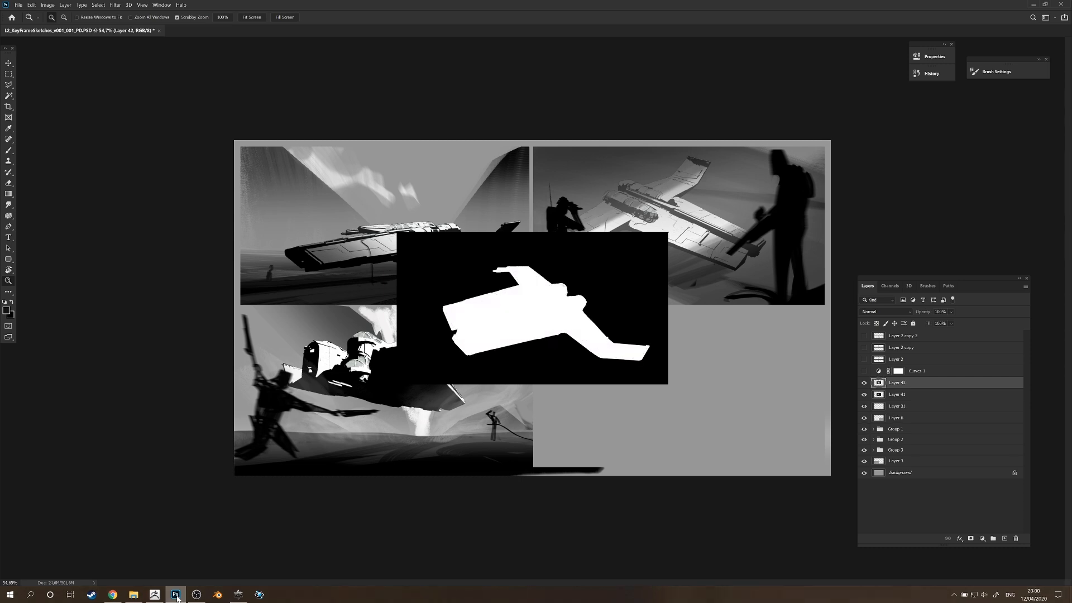
pyautogui.press('w')
pyautogui.click(552, 362)
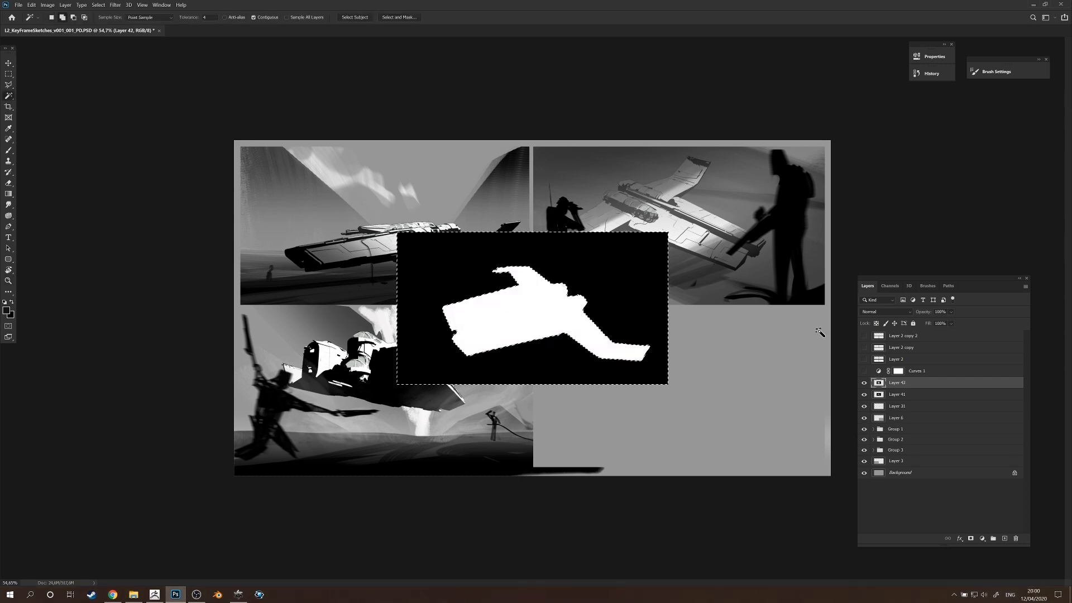
pyautogui.click(891, 393)
pyautogui.hotkey('ctrl', 'shift', 'i')
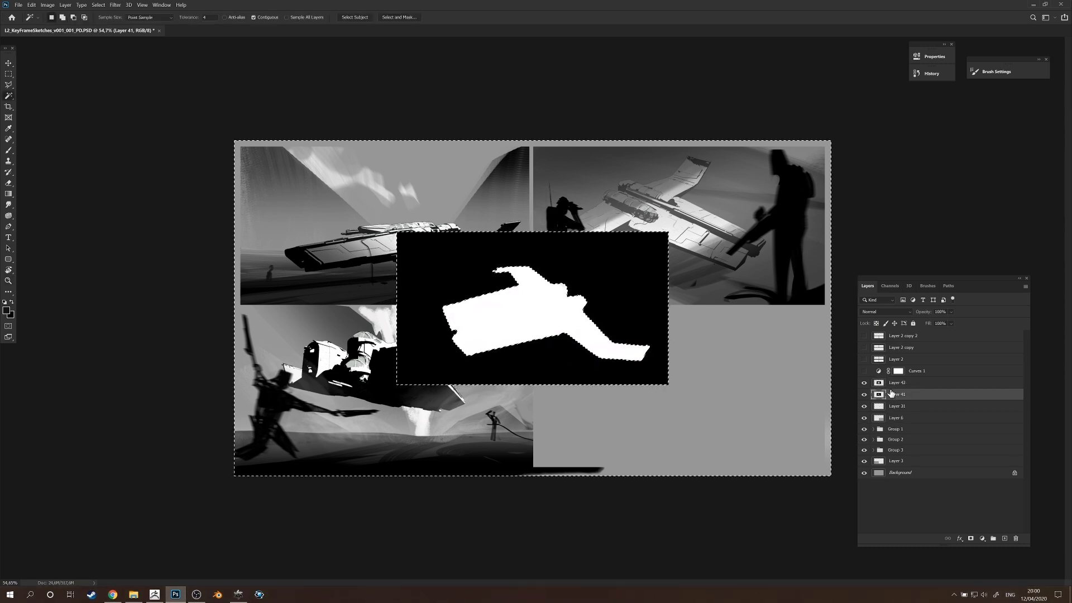
pyautogui.hotkey('ctrl', 'j')
# Delete the Z-depth silhouette layer and the original shadow-pass layer.
pyautogui.click(897, 385)
pyautogui.press('Delete')
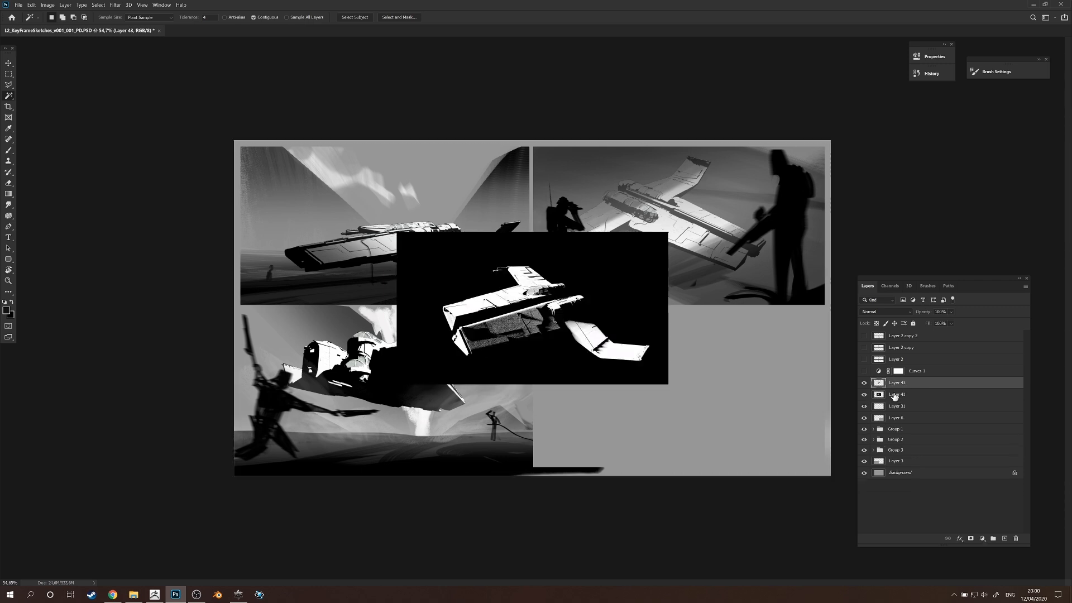
pyautogui.click(896, 394)
pyautogui.press('Delete')
# Move the cut-out ship into the empty fourth frame and clip its layer to Layer 6.
pyautogui.click(892, 384)
pyautogui.hotkey('ctrl', 't')
pyautogui.moveTo(609, 322); pyautogui.dragTo(747, 388)
pyautogui.press('Return')
pyautogui.moveTo(905, 383); pyautogui.dragTo(905, 398)
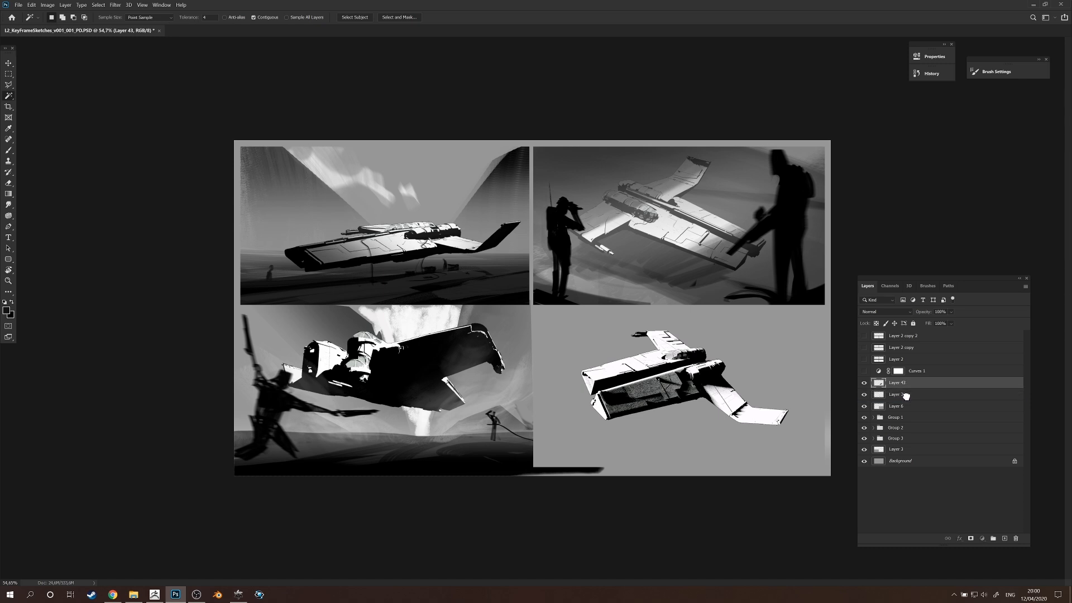
pyautogui.hotkey('ctrl', 'alt', 'g')
# Show Layer 2 and its two copies and merge the three black border layers into one.
pyautogui.click(863, 360)
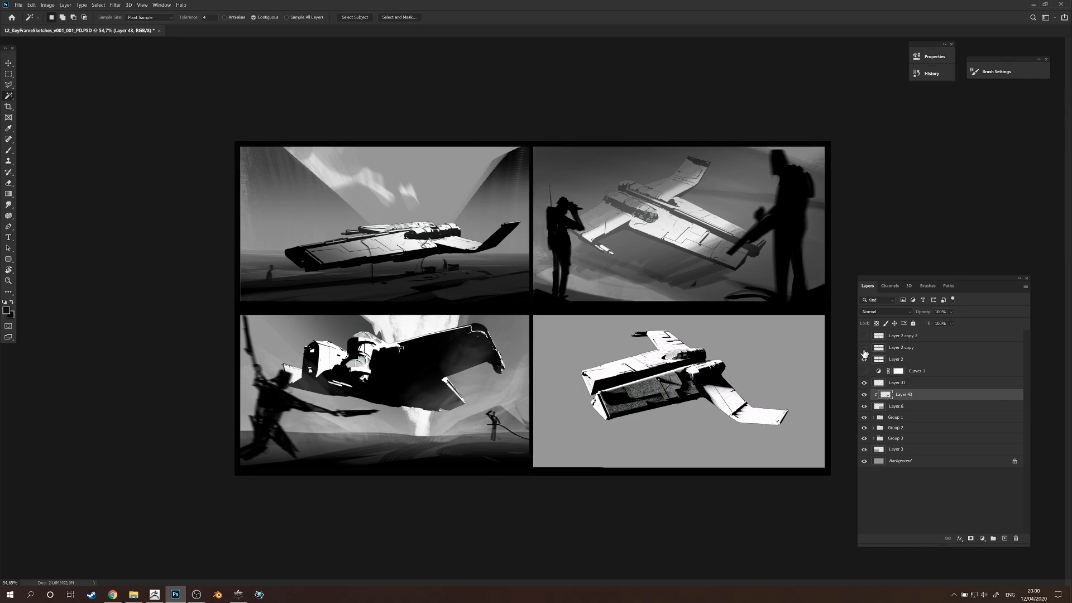
pyautogui.click(864, 348)
pyautogui.click(864, 335)
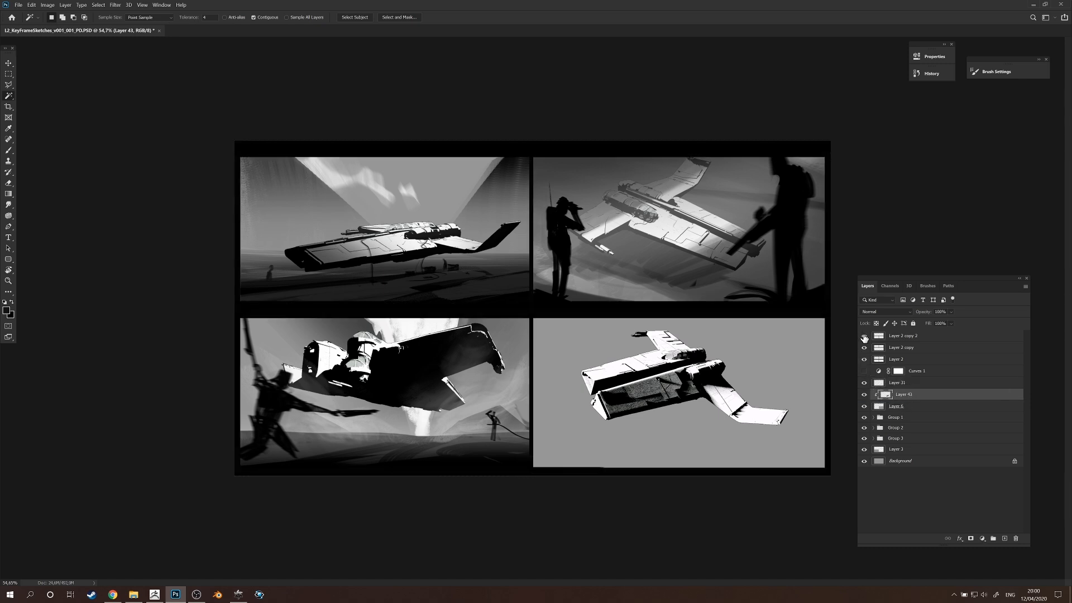
pyautogui.click(910, 339)
pyautogui.keyDown('shift'); pyautogui.click(908, 350); pyautogui.keyUp('shift')
pyautogui.hotkey('ctrl', 'e')
pyautogui.hotkey('ctrl', 'e')
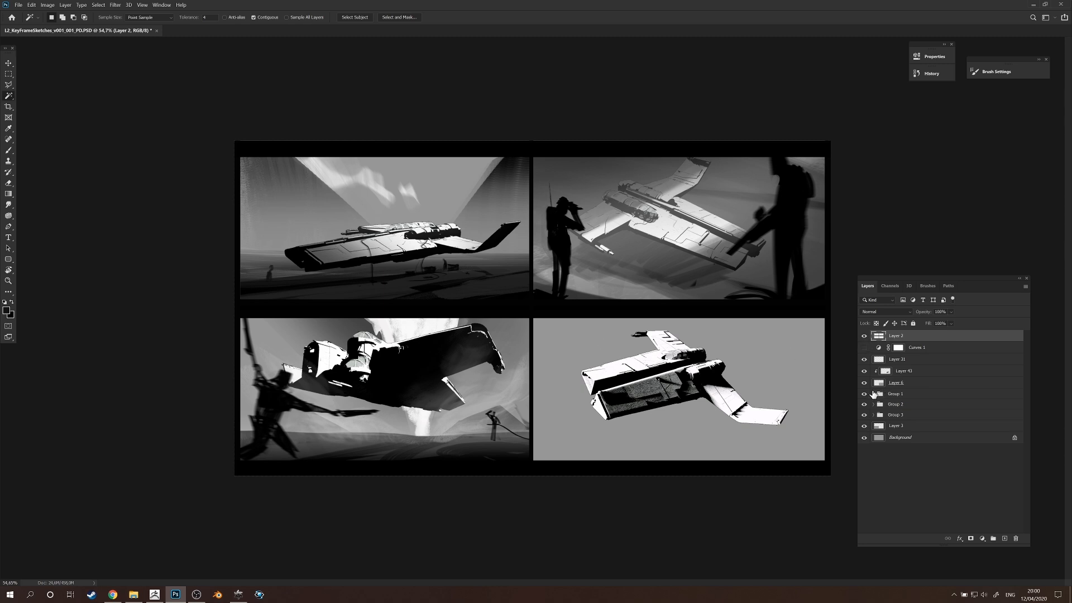
# Shift the ship slightly down within the fourth frame and fine-tune its placement with Free Transform.
pyautogui.click(864, 383)
pyautogui.click(864, 383)
pyautogui.press('v')
pyautogui.moveTo(656, 377)
pyautogui.mouseDown()
pyautogui.moveTo(679, 386)
pyautogui.moveTo(641, 390)
pyautogui.mouseUp()
pyautogui.hotkey('ctrl', 't')
pyautogui.moveTo(773, 342); pyautogui.dragTo(817, 329)
pyautogui.moveTo(780, 344)
pyautogui.mouseDown()
pyautogui.moveTo(760, 355)
pyautogui.moveTo(773, 351)
pyautogui.mouseUp()
pyautogui.press('Return')
# Add a new clipped layer above the ship layer and get the Brush tool ready on it.
pyautogui.press('z')
pyautogui.moveTo(726, 433); pyautogui.dragTo(776, 355)
pyautogui.press('r')
pyautogui.press('z')
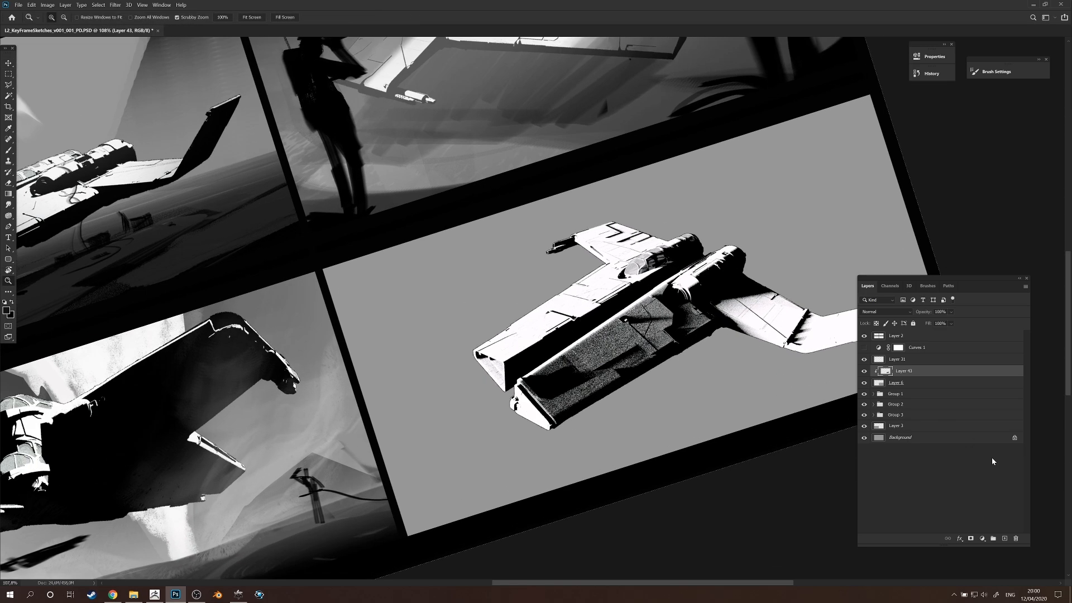
pyautogui.click(1005, 538)
pyautogui.moveTo(789, 422); pyautogui.dragTo(682, 368)
pyautogui.press('b')
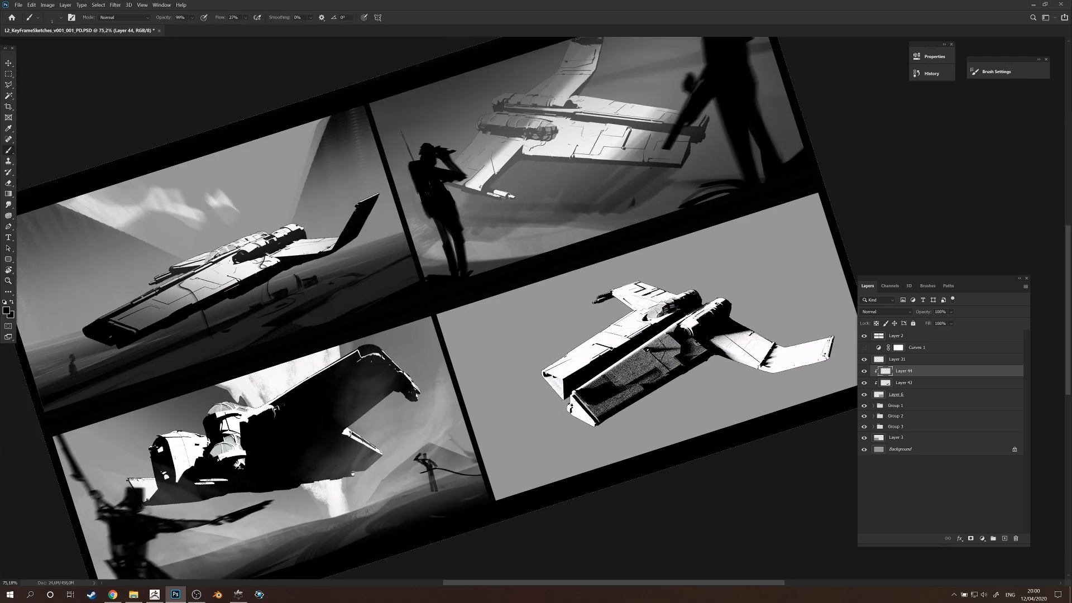
# Try painting a black cast shadow on the ground beneath the ship.
pyautogui.moveTo(726, 356); pyautogui.dragTo(753, 357)
pyautogui.moveTo(689, 358); pyautogui.dragTo(686, 358)
pyautogui.moveTo(620, 410)
pyautogui.mouseDown()
pyautogui.moveTo(840, 346)
pyautogui.moveTo(614, 414)
pyautogui.mouseUp()
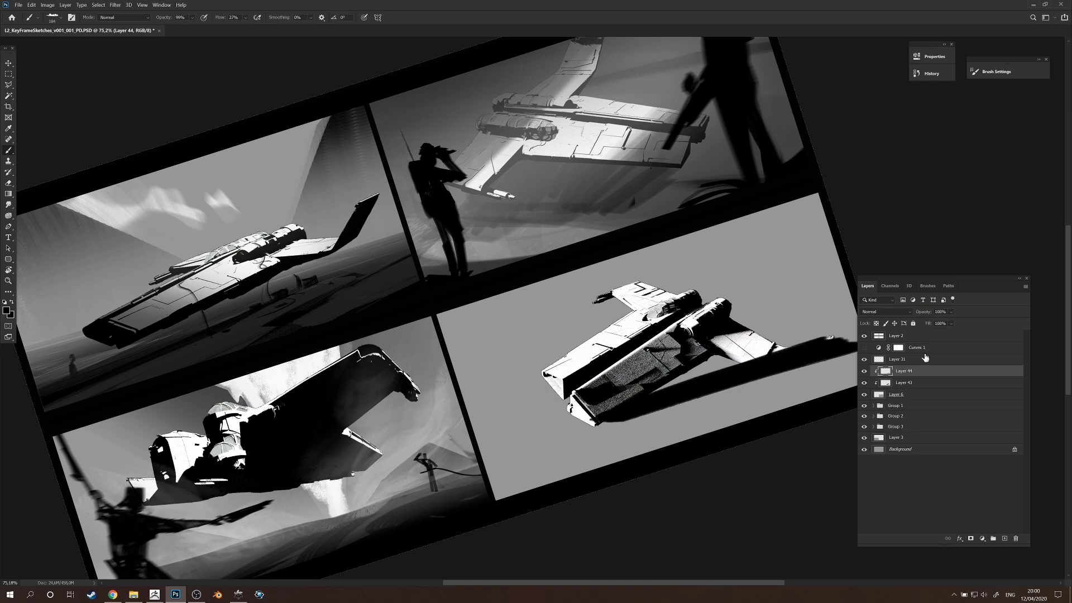
pyautogui.hotkey('ctrl', 'z')
# Lock the ship layer's transparent pixels and darken the ship's wing tip with a large brush at 40% opacity.
pyautogui.click(897, 382)
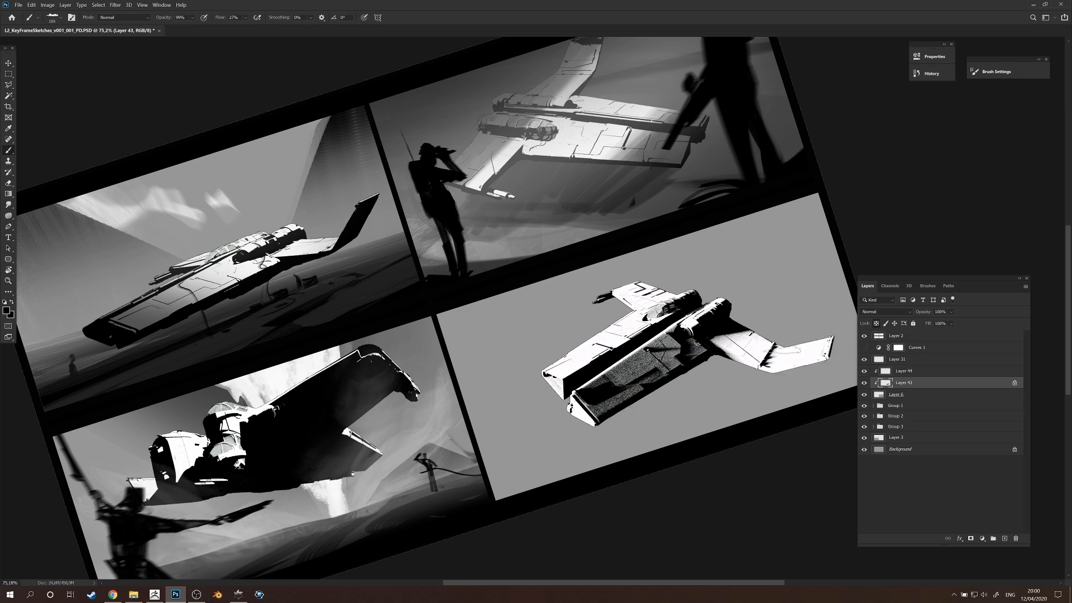
pyautogui.press('/')
pyautogui.press('4')
pyautogui.hotkey('ctrl', 'z')
pyautogui.hotkey('ctrl', 'z')
pyautogui.hotkey('ctrl', 'z')
pyautogui.hotkey('ctrl', 'z')
pyautogui.press(']')
pyautogui.press(']')
pyautogui.press(']')
pyautogui.press(']')
pyautogui.press(']')
pyautogui.moveTo(833, 347)
pyautogui.mouseDown()
pyautogui.moveTo(815, 352)
pyautogui.moveTo(833, 331)
pyautogui.moveTo(688, 414)
pyautogui.mouseUp()
pyautogui.moveTo(824, 334); pyautogui.dragTo(625, 471)
# Try shading the front of the ship's hull with a resized brush.
pyautogui.press('[')
pyautogui.press('[')
pyautogui.press('[')
pyautogui.press('[')
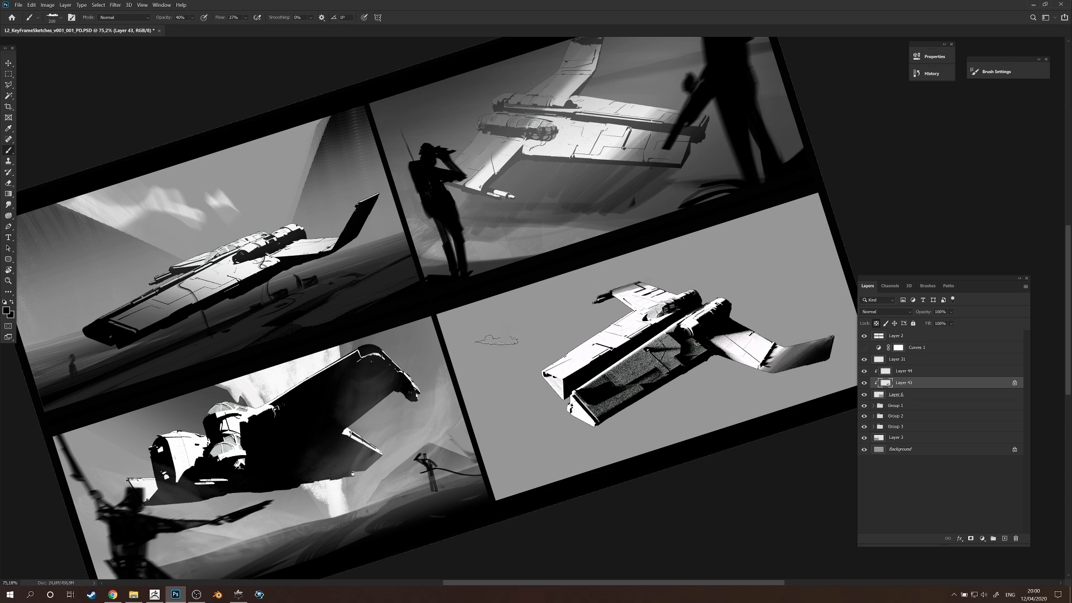
pyautogui.press(']')
pyautogui.press(']')
pyautogui.moveTo(645, 372)
pyautogui.mouseDown()
pyautogui.moveTo(603, 376)
pyautogui.moveTo(582, 396)
pyautogui.mouseUp()
pyautogui.press('r')
pyautogui.press('space')
pyautogui.moveTo(499, 388); pyautogui.dragTo(592, 427)
pyautogui.moveTo(594, 426)
pyautogui.mouseDown()
pyautogui.moveTo(643, 472)
pyautogui.moveTo(626, 414)
pyautogui.moveTo(643, 410)
pyautogui.moveTo(672, 413)
pyautogui.moveTo(644, 468)
pyautogui.moveTo(713, 438)
pyautogui.moveTo(772, 461)
pyautogui.moveTo(816, 459)
pyautogui.moveTo(795, 400)
pyautogui.mouseUp()
pyautogui.hotkey('ctrl', 'z')
# Choose another brush preset and shade the front of the ship's hull at 30% opacity.
pyautogui.hotkey('ctrl', 'z')
pyautogui.rightClick(674, 446)
pyautogui.click(800, 504)
pyautogui.click(668, 422)
pyautogui.moveTo(679, 420)
pyautogui.mouseDown()
pyautogui.moveTo(626, 420)
pyautogui.moveTo(660, 472)
pyautogui.mouseUp()
pyautogui.hotkey('ctrl', 'z')
pyautogui.press('3')
pyautogui.moveTo(614, 387); pyautogui.dragTo(683, 479)
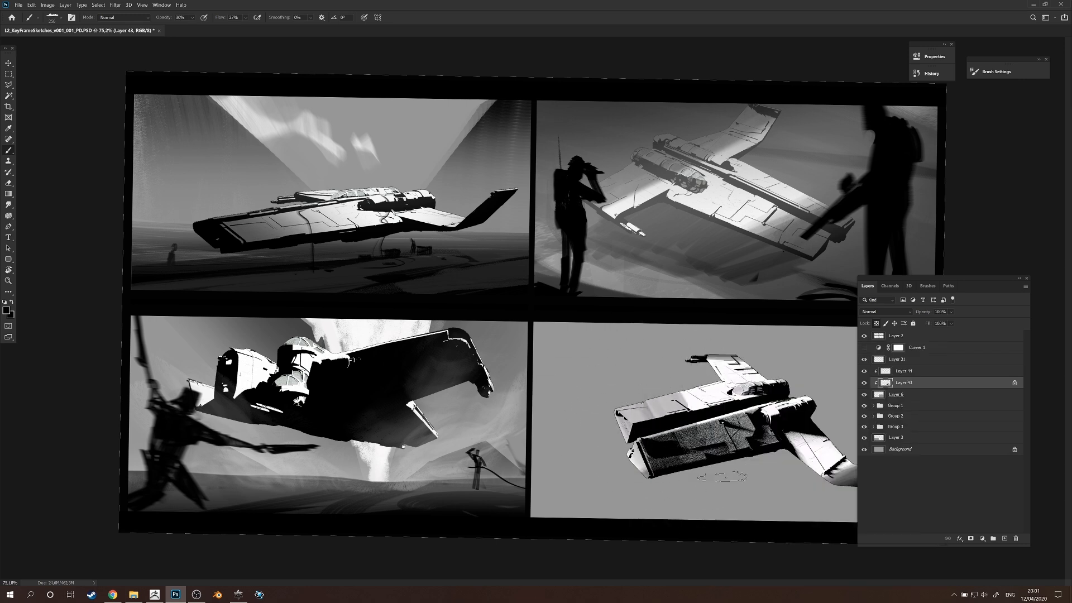
# Pick a different brush preset and add shading across the ship's hull and engines at 40% opacity.
pyautogui.rightClick(667, 432)
pyautogui.click(716, 418)
pyautogui.moveTo(625, 416)
pyautogui.mouseDown()
pyautogui.moveTo(650, 413)
pyautogui.moveTo(639, 466)
pyautogui.moveTo(678, 438)
pyautogui.mouseUp()
pyautogui.press('4')
pyautogui.moveTo(717, 472)
pyautogui.mouseDown()
pyautogui.moveTo(692, 385)
pyautogui.moveTo(751, 351)
pyautogui.moveTo(887, 494)
pyautogui.moveTo(771, 353)
pyautogui.mouseUp()
pyautogui.moveTo(801, 400)
pyautogui.mouseDown()
pyautogui.moveTo(726, 389)
pyautogui.moveTo(754, 414)
pyautogui.moveTo(742, 419)
pyautogui.moveTo(765, 427)
pyautogui.moveTo(728, 405)
pyautogui.moveTo(747, 403)
pyautogui.mouseUp()
pyautogui.hotkey('ctrl', 'z')
# Darken the ship's far wing with soft strokes at 43% brush opacity.
pyautogui.press('4')
pyautogui.press('3')
pyautogui.hotkey('ctrl', 'z')
pyautogui.moveTo(623, 384); pyautogui.dragTo(710, 362)
pyautogui.hotkey('ctrl', 'z')
pyautogui.moveTo(633, 379)
pyautogui.mouseDown()
pyautogui.moveTo(710, 360)
pyautogui.moveTo(701, 360)
pyautogui.mouseUp()
pyautogui.moveTo(666, 348); pyautogui.dragTo(689, 351)
pyautogui.moveTo(656, 394); pyautogui.dragTo(705, 384)
pyautogui.hotkey('ctrl', 'z')
pyautogui.press(']')
pyautogui.press(']')
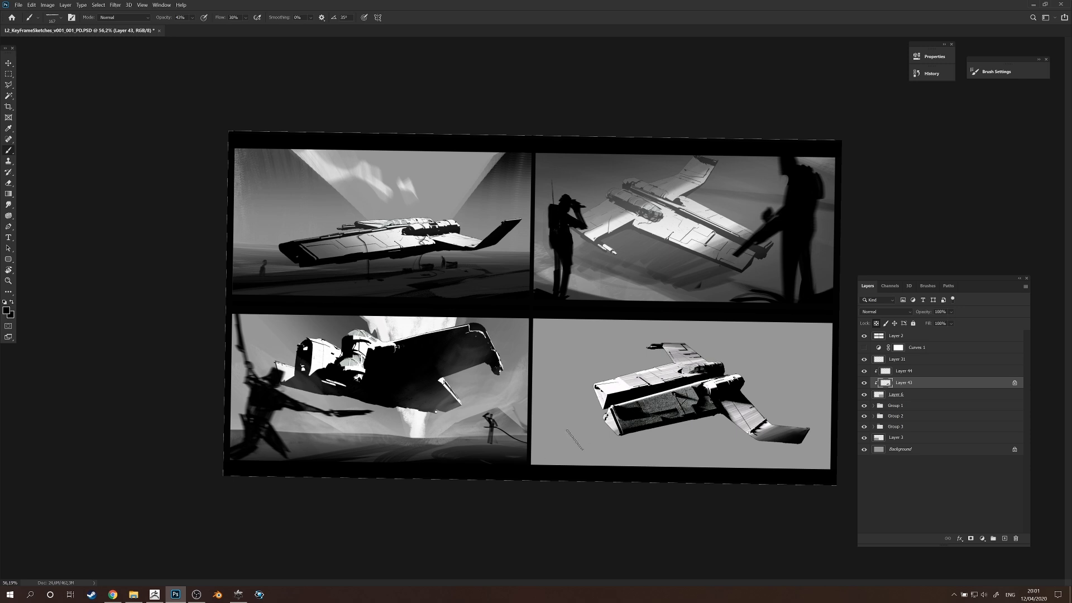
# Add a new clipped layer between Layer 6 and the ship layer and choose a speckled texture brush.
pyautogui.click(895, 395)
pyautogui.click(1005, 538)
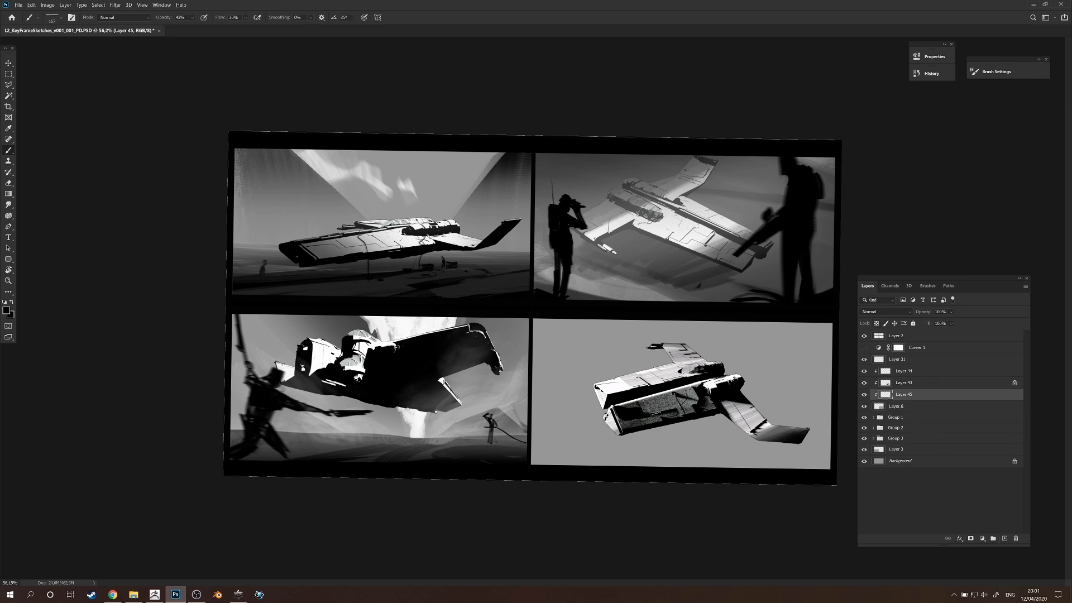
pyautogui.rightClick(663, 408)
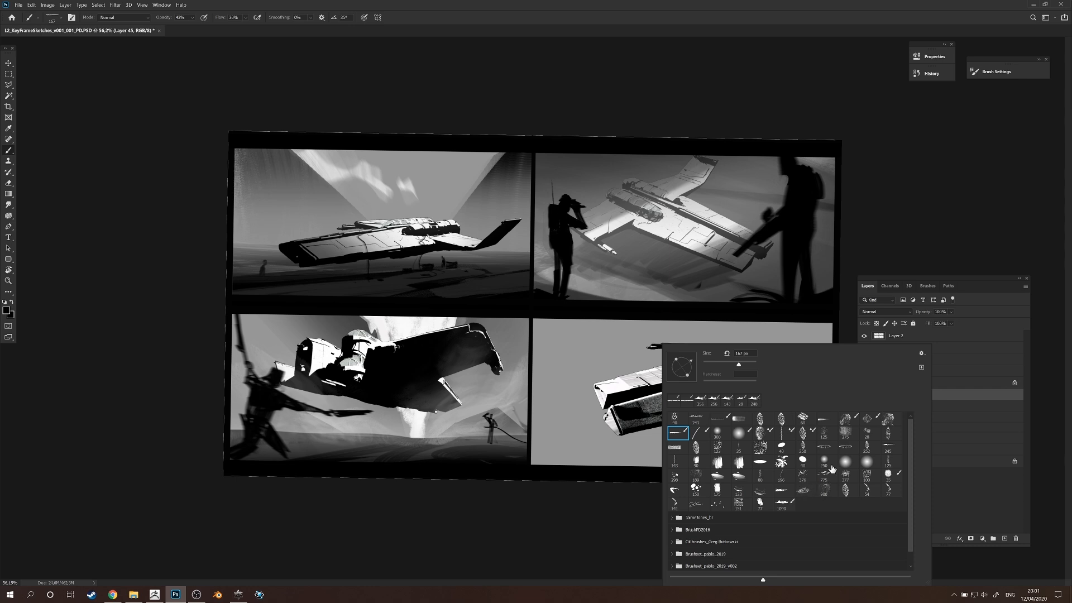
pyautogui.click(742, 479)
# Try black speckled strokes behind the ship, first at 43% and again at 100% brush opacity.
pyautogui.moveTo(573, 408)
pyautogui.mouseDown()
pyautogui.moveTo(603, 386)
pyautogui.moveTo(613, 430)
pyautogui.mouseUp()
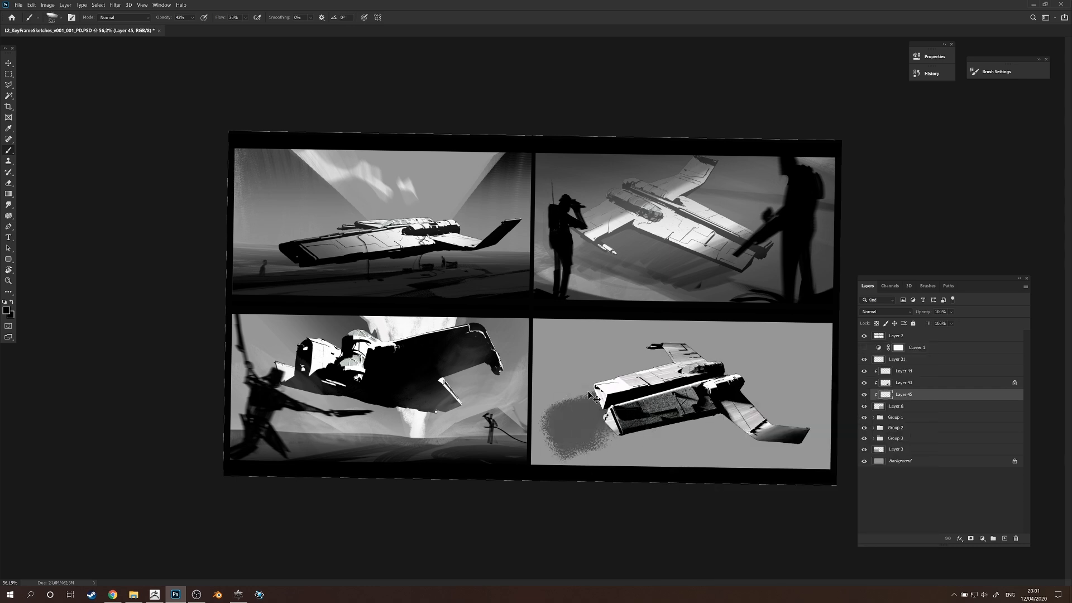
pyautogui.hotkey('ctrl', 'z')
pyautogui.press('0')
pyautogui.moveTo(591, 391)
pyautogui.mouseDown()
pyautogui.moveTo(565, 384)
pyautogui.moveTo(589, 368)
pyautogui.moveTo(545, 338)
pyautogui.moveTo(762, 350)
pyautogui.mouseUp()
pyautogui.hotkey('ctrl', 'z')
pyautogui.hotkey('ctrl', 'z')
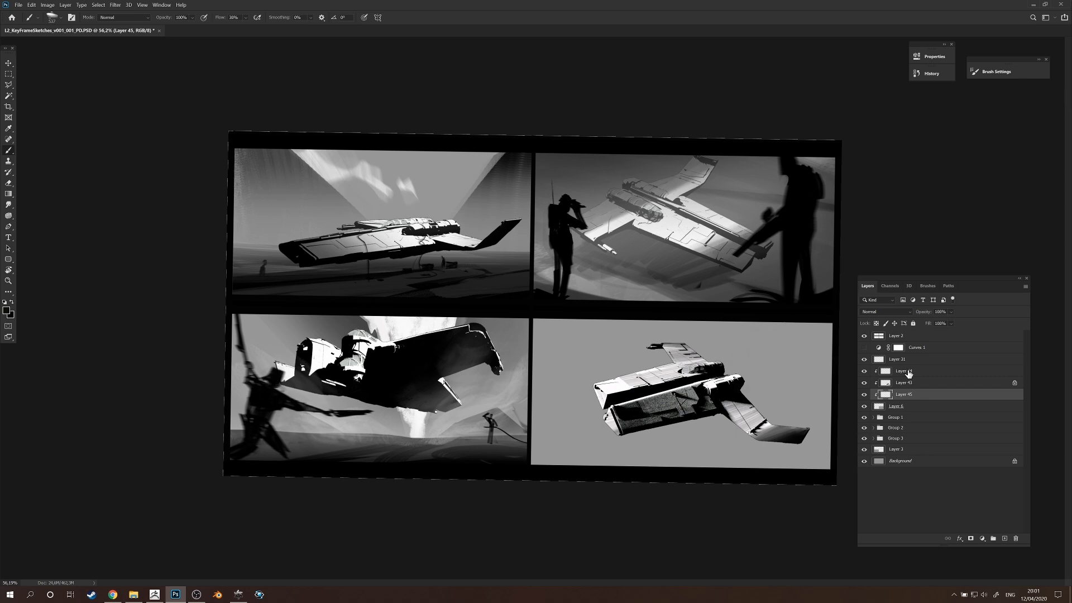
# Adjust the tones of the ship layer with Hue/Saturation.
pyautogui.click(896, 384)
pyautogui.hotkey('ctrl', 'u')
pyautogui.moveTo(637, 362); pyautogui.dragTo(591, 359)
pyautogui.click(735, 301)
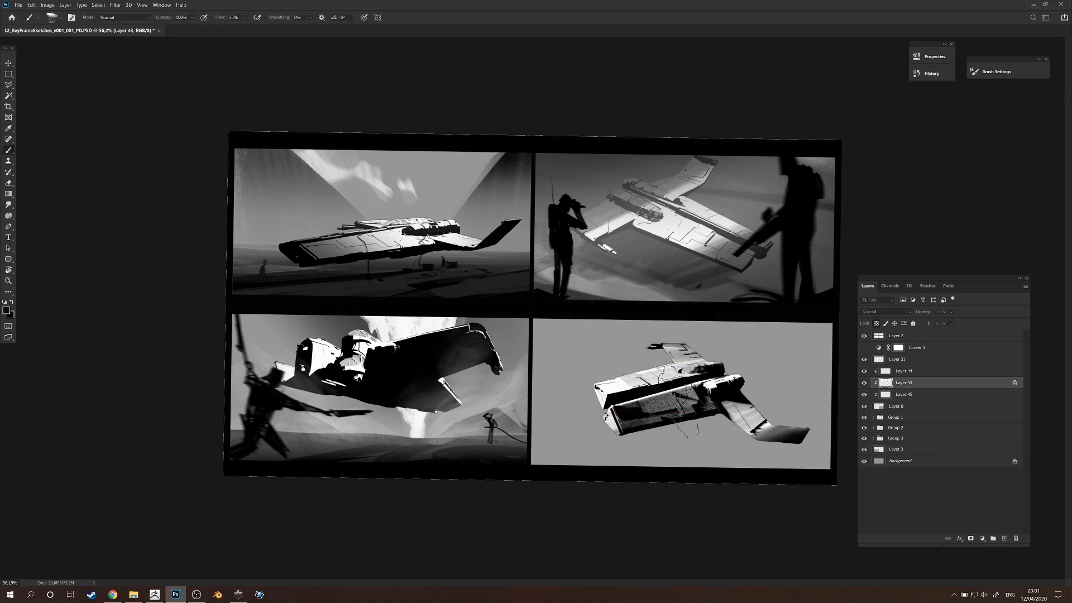
# Paint grey speckled texture across the upper background behind the ship on Layer 45.
pyautogui.click(903, 394)
pyautogui.moveTo(603, 334)
pyautogui.mouseDown()
pyautogui.moveTo(533, 341)
pyautogui.moveTo(720, 329)
pyautogui.moveTo(592, 368)
pyautogui.moveTo(659, 385)
pyautogui.moveTo(528, 382)
pyautogui.moveTo(552, 382)
pyautogui.mouseUp()
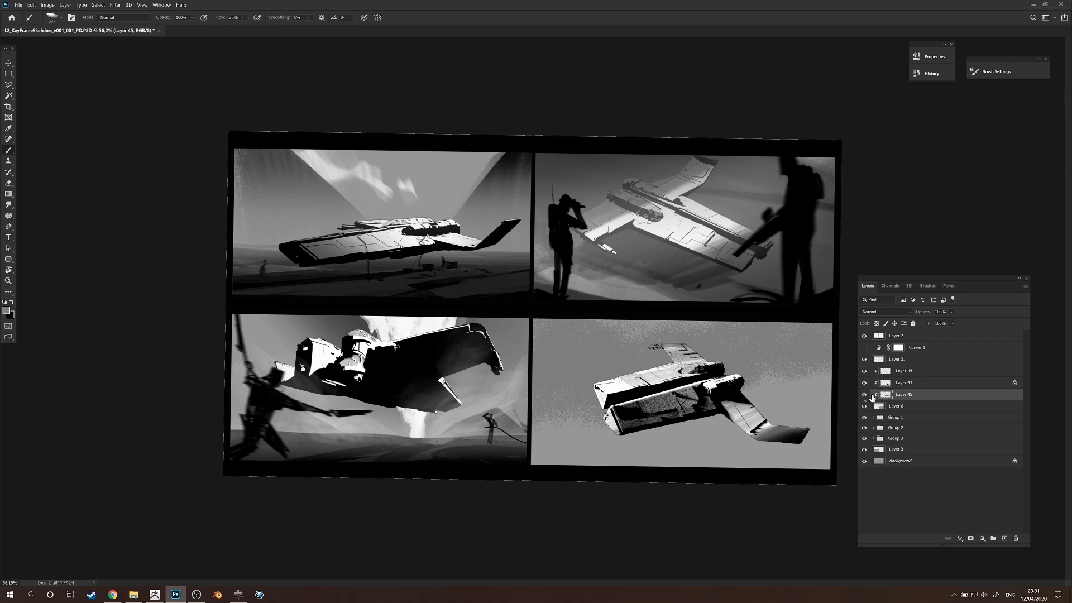
pyautogui.click(864, 395)
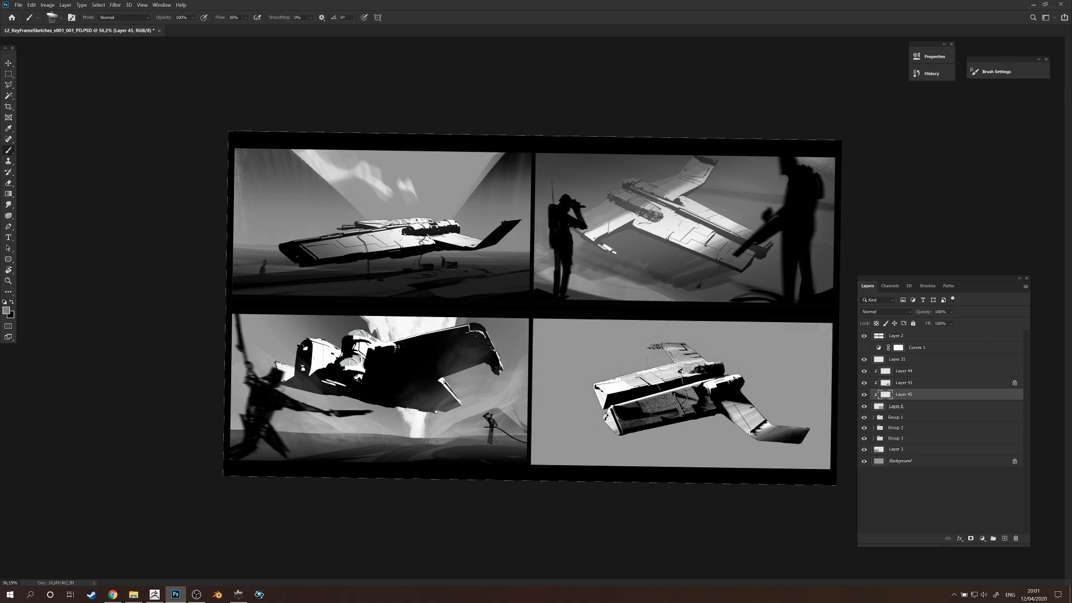
pyautogui.click(864, 394)
pyautogui.moveTo(720, 350)
pyautogui.mouseDown()
pyautogui.moveTo(620, 352)
pyautogui.moveTo(788, 341)
pyautogui.moveTo(764, 346)
pyautogui.mouseUp()
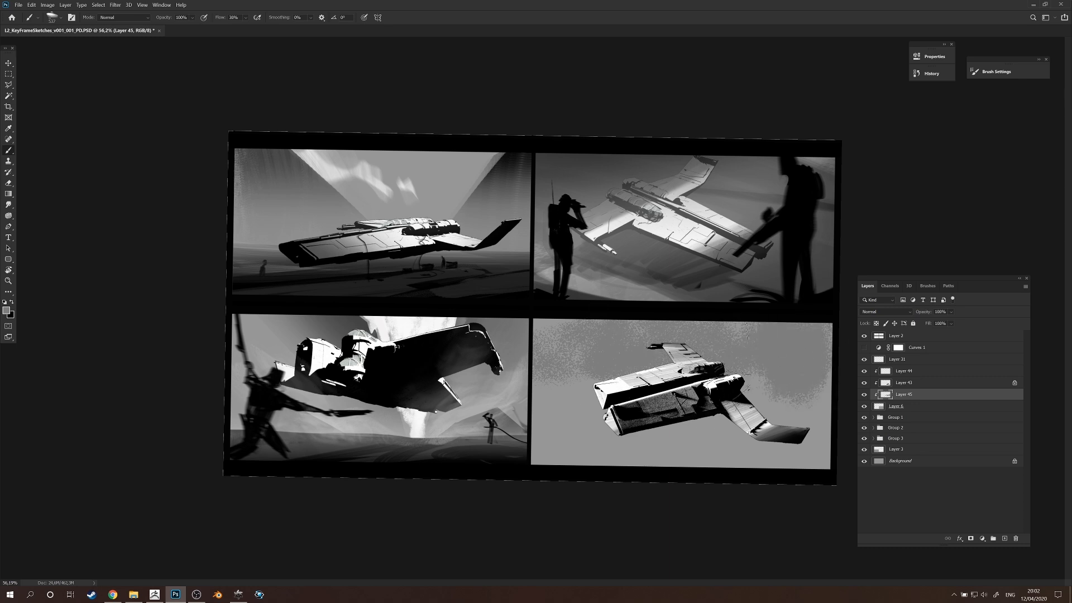
# Extend the grey speckled texture over the lower and remaining background of the fourth frame.
pyautogui.moveTo(711, 379); pyautogui.dragTo(826, 381)
pyautogui.moveTo(651, 449)
pyautogui.mouseDown()
pyautogui.moveTo(785, 436)
pyautogui.moveTo(737, 461)
pyautogui.mouseUp()
pyautogui.moveTo(564, 469); pyautogui.dragTo(533, 462)
pyautogui.keyDown('alt'); pyautogui.click(676, 406); pyautogui.keyUp('alt')
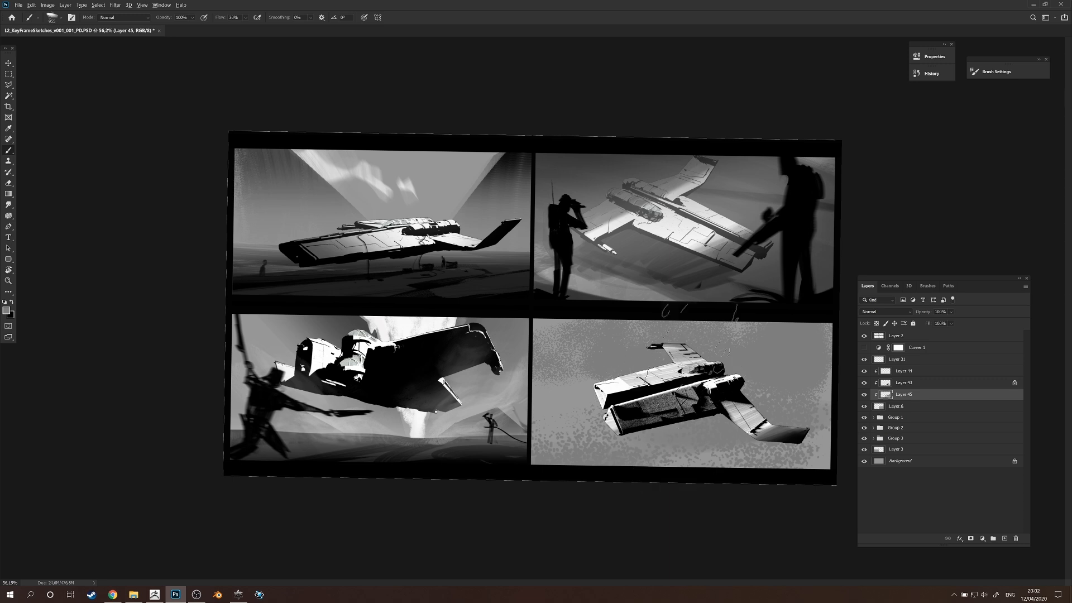
pyautogui.moveTo(693, 412); pyautogui.dragTo(652, 413)
pyautogui.moveTo(560, 385)
pyautogui.mouseDown()
pyautogui.moveTo(522, 365)
pyautogui.moveTo(631, 371)
pyautogui.mouseUp()
pyautogui.moveTo(687, 391)
pyautogui.mouseDown()
pyautogui.moveTo(773, 392)
pyautogui.moveTo(842, 416)
pyautogui.moveTo(745, 421)
pyautogui.mouseUp()
pyautogui.moveTo(756, 418); pyautogui.dragTo(692, 414)
pyautogui.moveTo(598, 370); pyautogui.dragTo(621, 362)
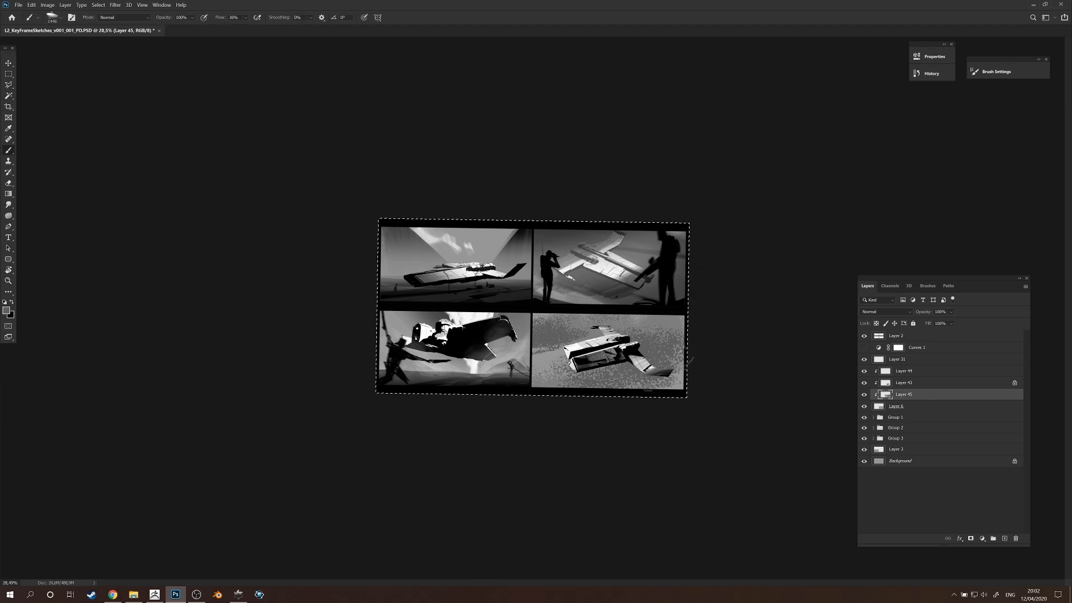
# Select the fourth frame's texture area and distort it into a stretched ground perspective beneath the ship.
pyautogui.press('m')
pyautogui.moveTo(530, 311)
pyautogui.mouseDown()
pyautogui.moveTo(695, 371)
pyautogui.moveTo(688, 393)
pyautogui.mouseUp()
pyautogui.hotkey('ctrl', 't')
pyautogui.moveTo(333, 481); pyautogui.dragTo(200, 524)
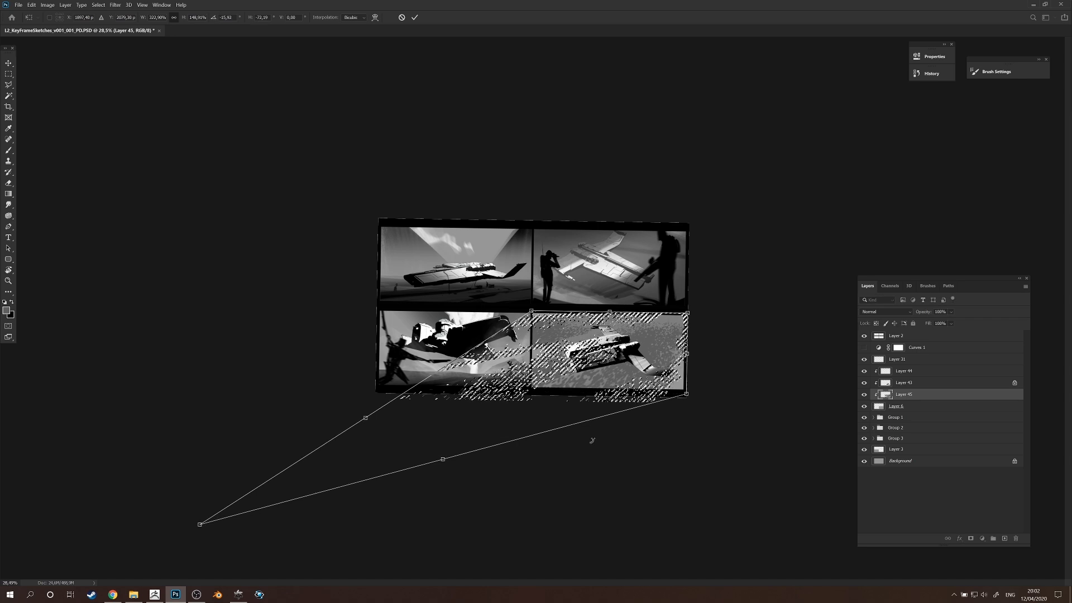
pyautogui.moveTo(687, 354); pyautogui.dragTo(739, 414)
pyautogui.moveTo(642, 340); pyautogui.dragTo(662, 329)
pyautogui.moveTo(767, 291); pyautogui.dragTo(695, 321)
pyautogui.moveTo(807, 342); pyautogui.dragTo(729, 306)
pyautogui.moveTo(619, 253); pyautogui.dragTo(594, 280)
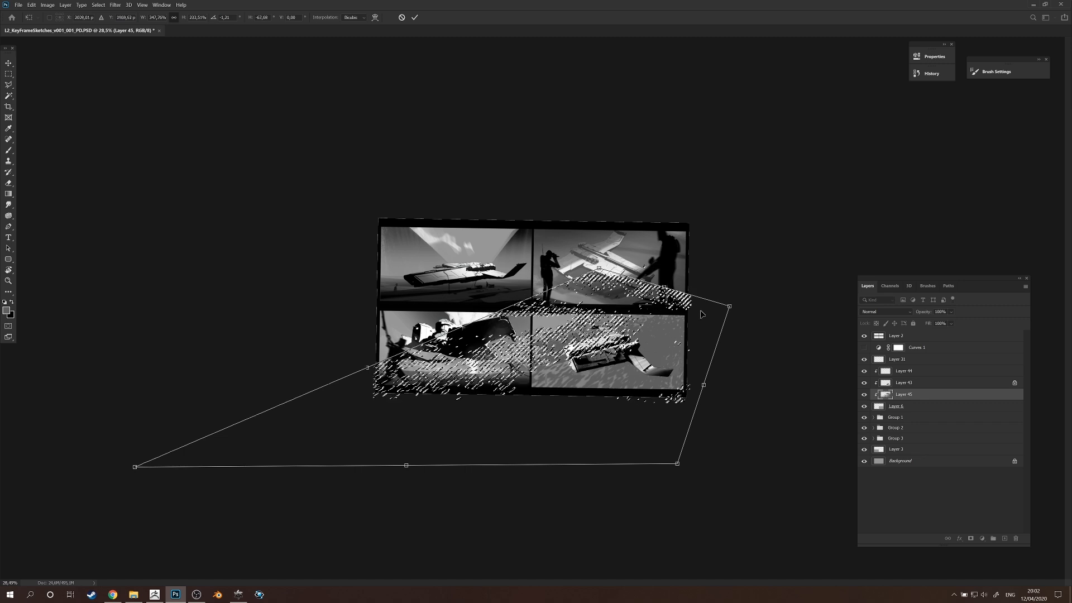
pyautogui.moveTo(728, 306); pyautogui.dragTo(725, 322)
pyautogui.moveTo(658, 303); pyautogui.dragTo(655, 303)
pyautogui.moveTo(723, 322); pyautogui.dragTo(734, 329)
pyautogui.press('Return')
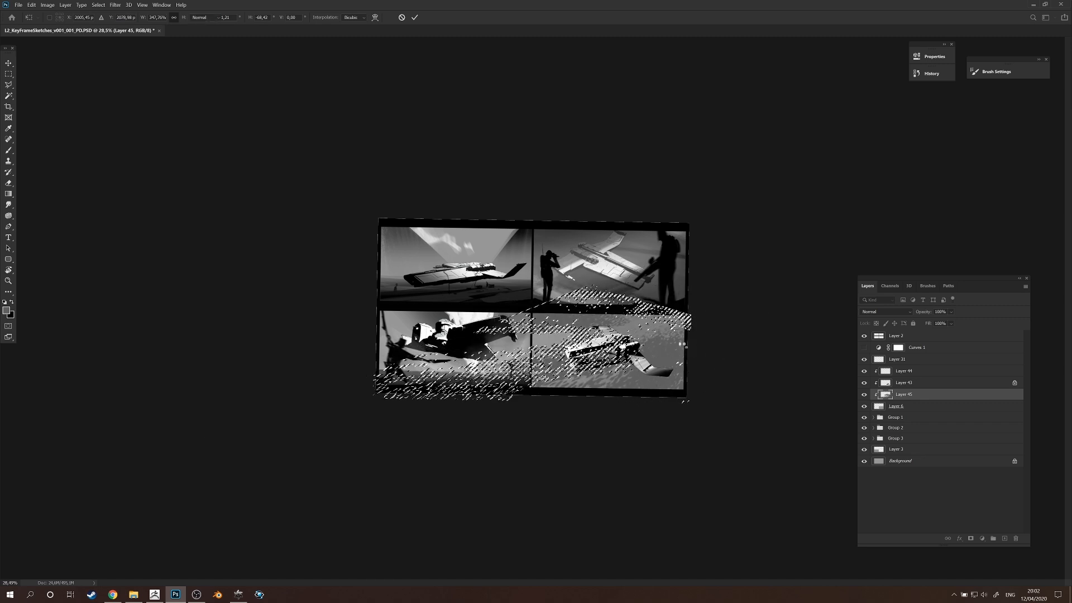
# Refine the ground texture's perspective with a second Free Transform and clear the selection.
pyautogui.hotkey('ctrl', 't')
pyautogui.moveTo(731, 475); pyautogui.dragTo(638, 468)
pyautogui.moveTo(698, 373); pyautogui.dragTo(713, 380)
pyautogui.moveTo(447, 284); pyautogui.dragTo(446, 280)
pyautogui.press('Return')
pyautogui.hotkey('ctrl', 'd')
# Try painting white cloud-like strokes over the ground texture above the ship and near its wing tip.
pyautogui.moveTo(604, 391); pyautogui.dragTo(708, 378)
pyautogui.press('r')
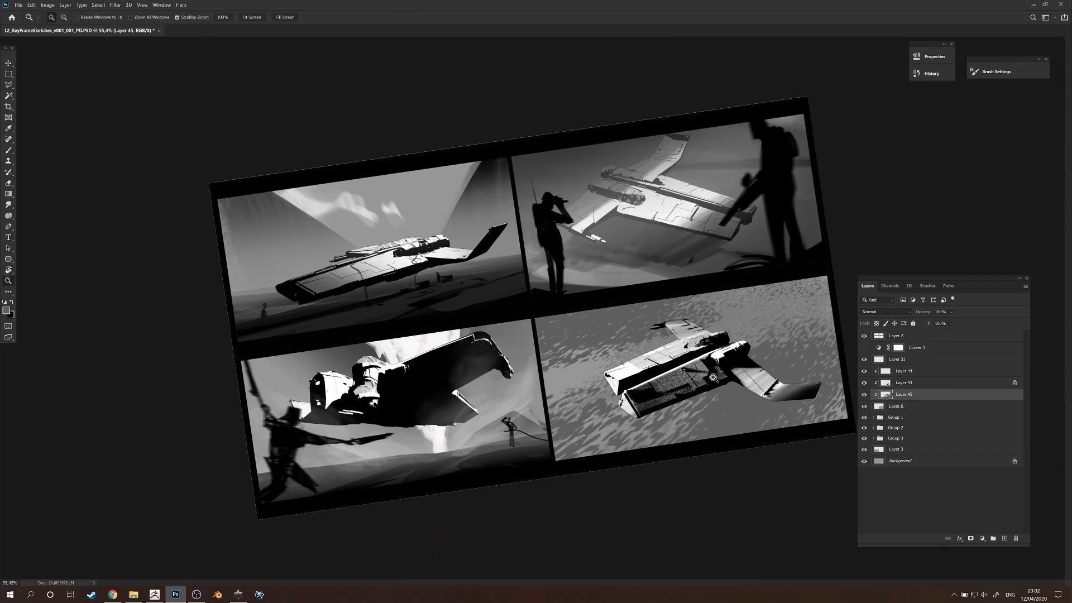
pyautogui.press('b')
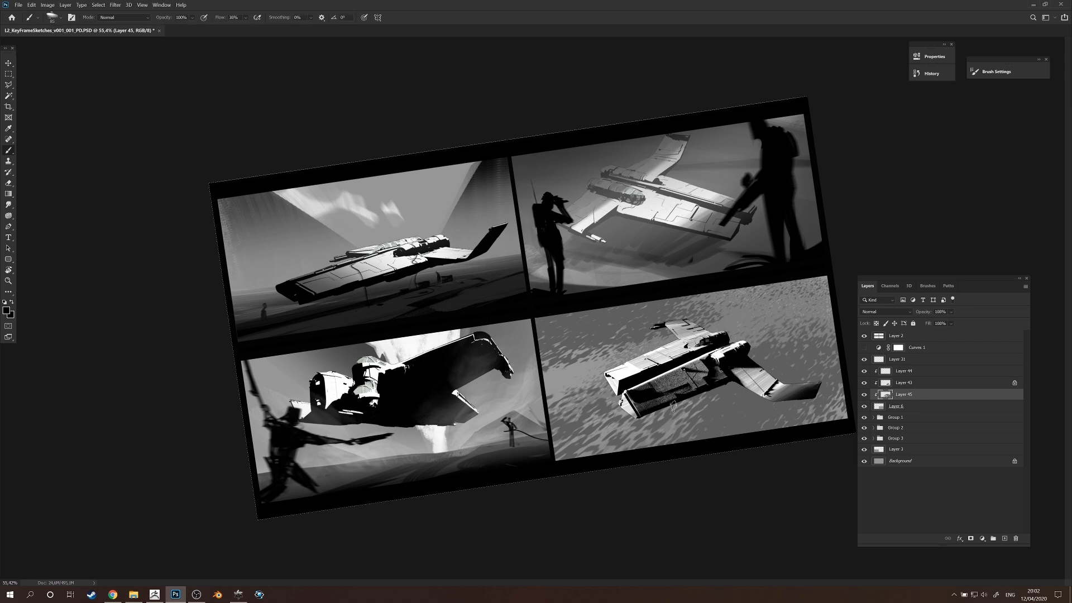
pyautogui.moveTo(625, 325)
pyautogui.mouseDown()
pyautogui.moveTo(648, 326)
pyautogui.moveTo(592, 329)
pyautogui.moveTo(544, 362)
pyautogui.moveTo(710, 338)
pyautogui.moveTo(753, 316)
pyautogui.moveTo(715, 328)
pyautogui.moveTo(592, 327)
pyautogui.moveTo(712, 311)
pyautogui.moveTo(686, 355)
pyautogui.mouseUp()
pyautogui.hotkey('ctrl', 'z')
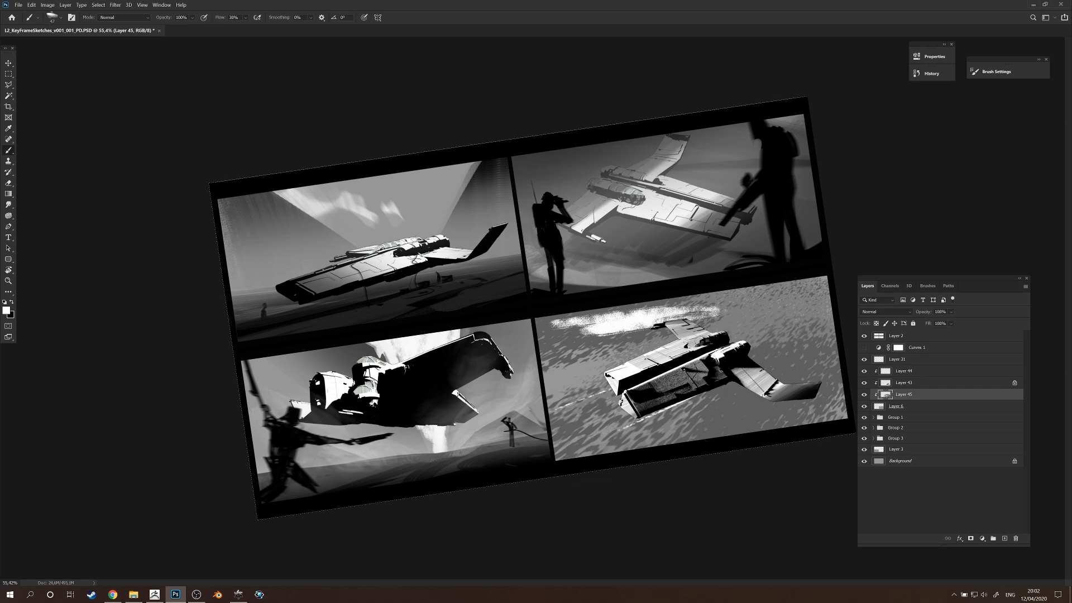
pyautogui.moveTo(738, 304); pyautogui.dragTo(716, 309)
pyautogui.hotkey('ctrl', 'z')
pyautogui.moveTo(607, 333); pyautogui.dragTo(670, 330)
pyautogui.moveTo(602, 328); pyautogui.dragTo(554, 337)
pyautogui.moveTo(801, 370)
pyautogui.mouseDown()
pyautogui.moveTo(793, 390)
pyautogui.moveTo(687, 433)
pyautogui.moveTo(693, 443)
pyautogui.moveTo(807, 423)
pyautogui.moveTo(779, 416)
pyautogui.mouseUp()
pyautogui.click(864, 394)
pyautogui.click(864, 394)
# Undo the white strokes painted over the ground texture on Layer 45.
pyautogui.press('r')
pyautogui.moveTo(642, 391); pyautogui.dragTo(521, 422)
pyautogui.moveTo(602, 500)
pyautogui.mouseDown()
pyautogui.moveTo(720, 402)
pyautogui.moveTo(686, 377)
pyautogui.mouseUp()
pyautogui.hotkey('ctrl', 'z')
pyautogui.hotkey('ctrl', 'z')
pyautogui.hotkey('ctrl', 'z')
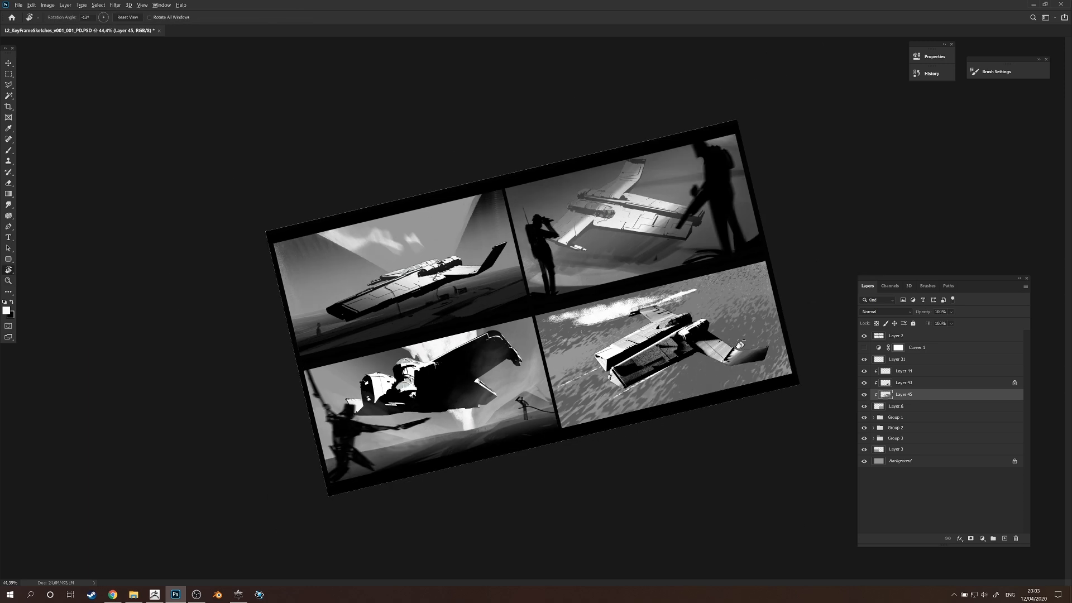
# Clear the selection and paint white cloud patches on a new layer above the fourth frame's ground texture.
pyautogui.hotkey('ctrl', 'z')
pyautogui.hotkey('ctrl', 'z')
pyautogui.hotkey('ctrl', 'z')
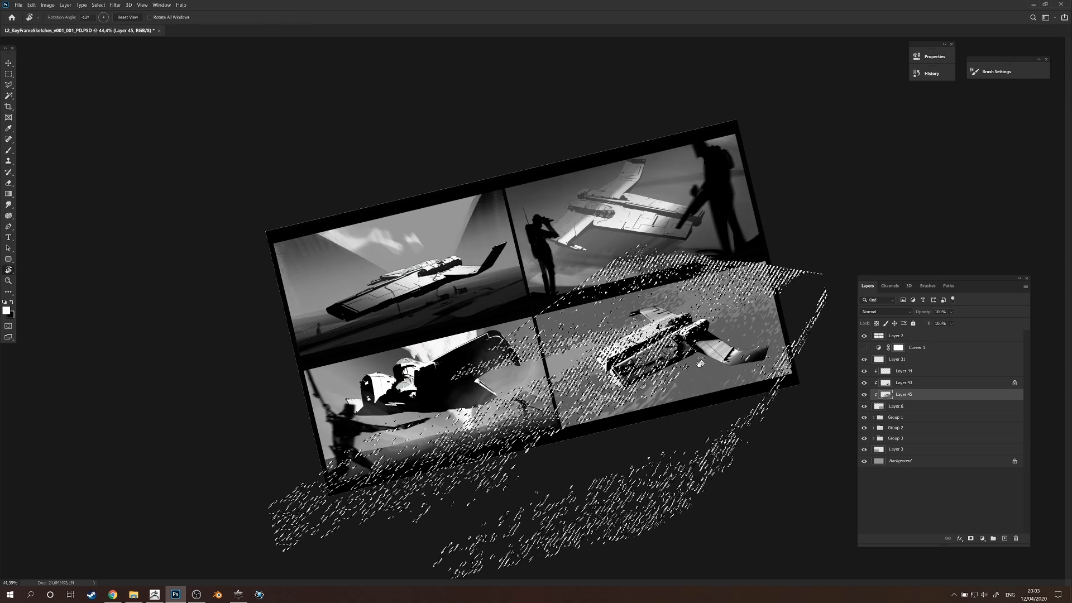
pyautogui.hotkey('ctrl', 'd')
pyautogui.click(1005, 539)
pyautogui.moveTo(643, 374); pyautogui.dragTo(647, 373)
pyautogui.press('b')
pyautogui.moveTo(604, 313)
pyautogui.mouseDown()
pyautogui.moveTo(626, 290)
pyautogui.moveTo(578, 318)
pyautogui.moveTo(603, 306)
pyautogui.mouseUp()
pyautogui.hotkey('ctrl', 'z')
pyautogui.moveTo(744, 317)
pyautogui.mouseDown()
pyautogui.moveTo(778, 323)
pyautogui.moveTo(737, 343)
pyautogui.moveTo(759, 351)
pyautogui.mouseUp()
pyautogui.moveTo(642, 411)
pyautogui.mouseDown()
pyautogui.moveTo(720, 381)
pyautogui.moveTo(613, 422)
pyautogui.moveTo(732, 369)
pyautogui.mouseUp()
# Apply Motion Blur to the white clouds and stretch them across the ground with Free Transform.
pyautogui.hotkey('ctrl', 'alt', 'f')
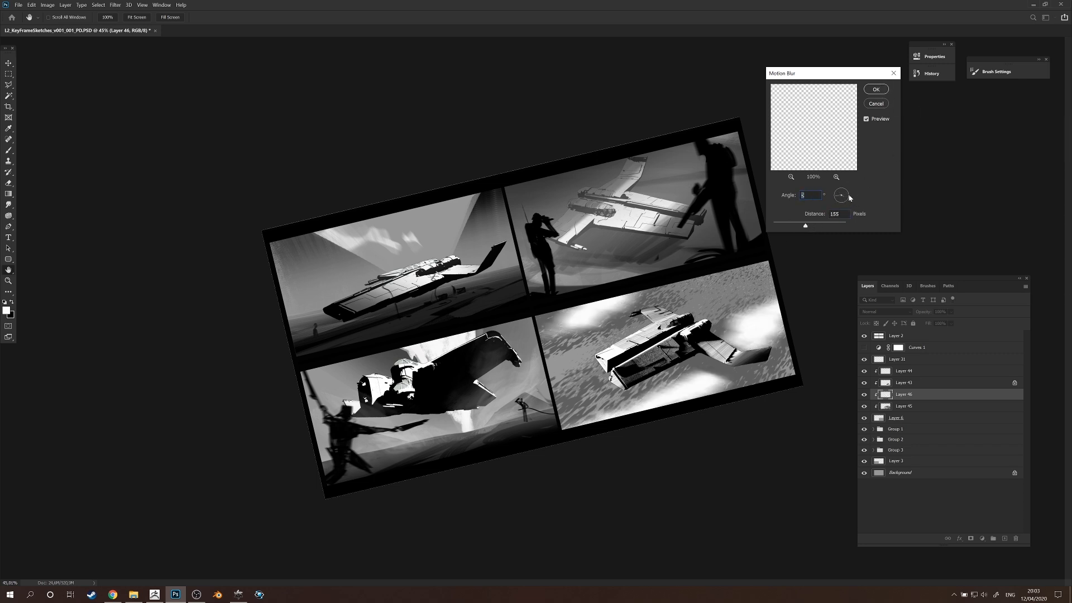
pyautogui.press('Return')
pyautogui.hotkey('ctrl', 't')
pyautogui.moveTo(557, 449); pyautogui.dragTo(371, 565)
pyautogui.moveTo(744, 358)
pyautogui.mouseDown()
pyautogui.moveTo(753, 347)
pyautogui.moveTo(556, 427)
pyautogui.moveTo(486, 413)
pyautogui.moveTo(676, 365)
pyautogui.moveTo(686, 322)
pyautogui.mouseUp()
pyautogui.press('Return')
# Erase through the blurred clouds beside the ship's near wing to thin them into streaks.
pyautogui.press('r')
pyautogui.press('e')
pyautogui.moveTo(684, 371)
pyautogui.mouseDown()
pyautogui.moveTo(653, 386)
pyautogui.moveTo(660, 462)
pyautogui.moveTo(654, 387)
pyautogui.mouseUp()
pyautogui.hotkey('ctrl', 'z')
pyautogui.moveTo(691, 380)
pyautogui.mouseDown()
pyautogui.moveTo(616, 408)
pyautogui.moveTo(726, 364)
pyautogui.moveTo(717, 376)
pyautogui.moveTo(661, 371)
pyautogui.mouseUp()
pyautogui.hotkey('ctrl', 'z')
pyautogui.hotkey('ctrl', 'z')
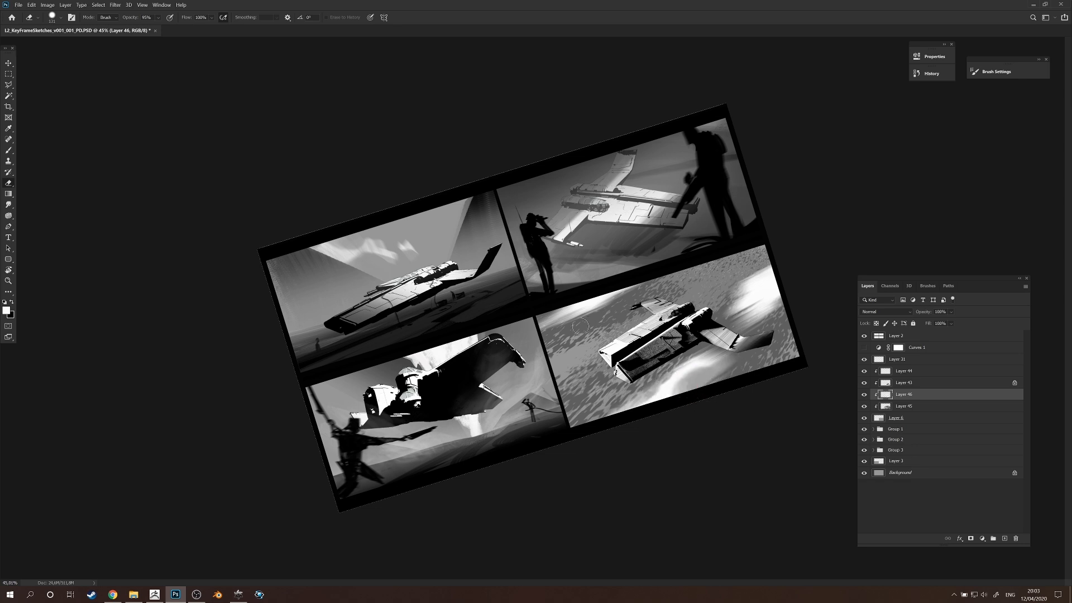
pyautogui.moveTo(753, 293); pyautogui.dragTo(751, 281)
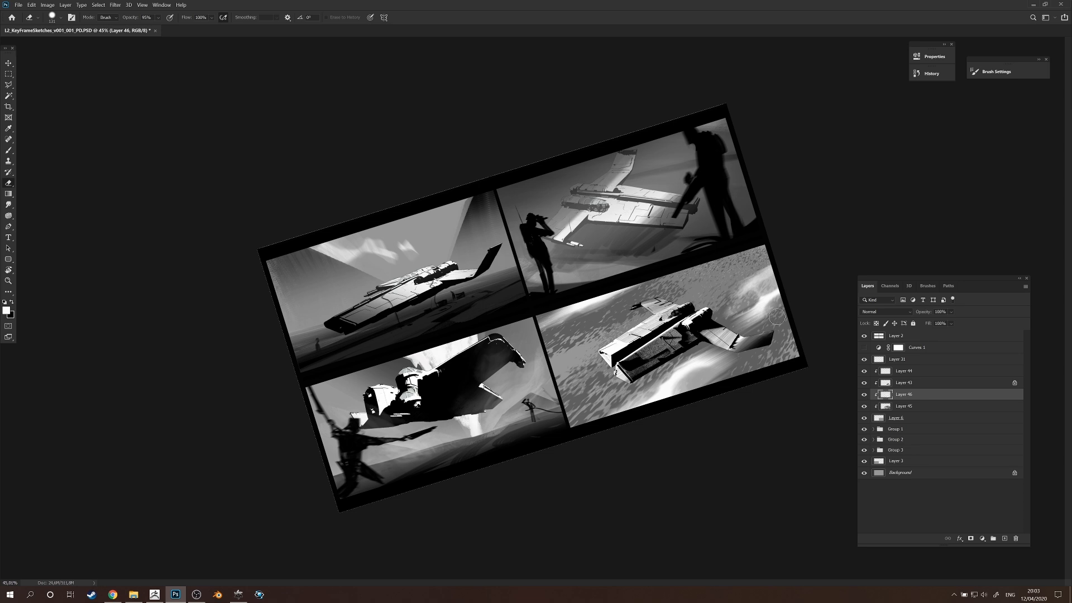
# Paint soft light cloud streaks with the brush between the near wing and the frame's upper corner.
pyautogui.press('b')
pyautogui.rightClick(683, 332)
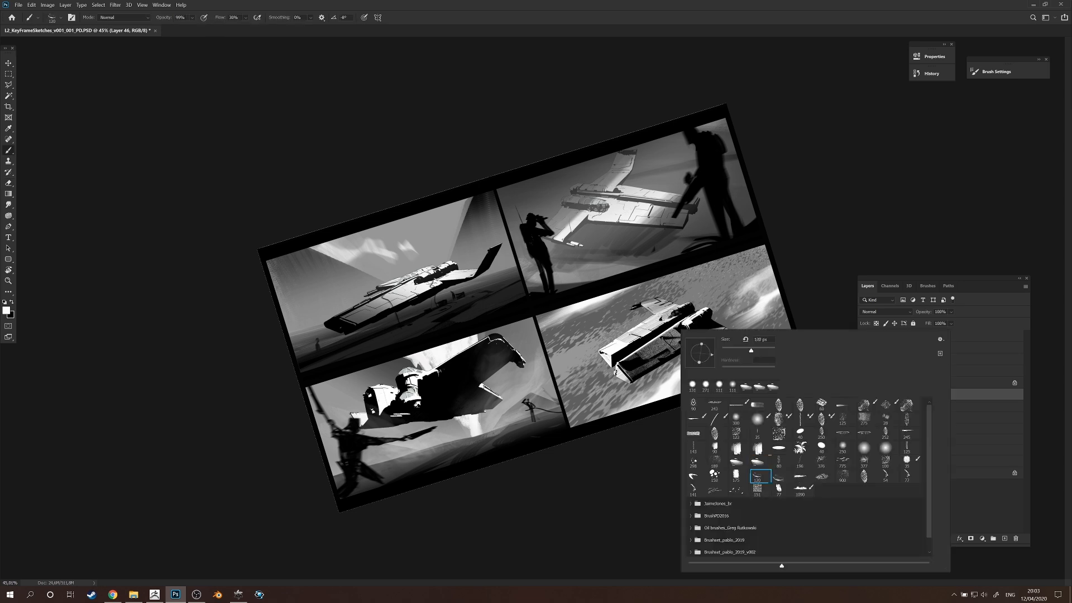
pyautogui.moveTo(744, 290); pyautogui.dragTo(735, 291)
pyautogui.keyDown('alt'); pyautogui.click(759, 282); pyautogui.keyUp('alt')
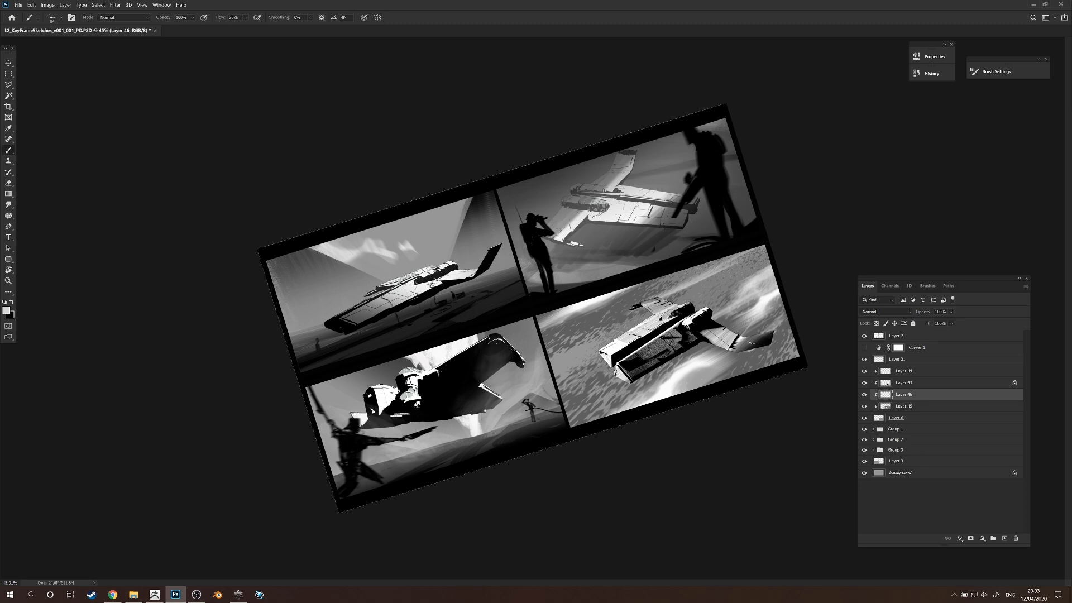
pyautogui.moveTo(717, 302); pyautogui.dragTo(769, 256)
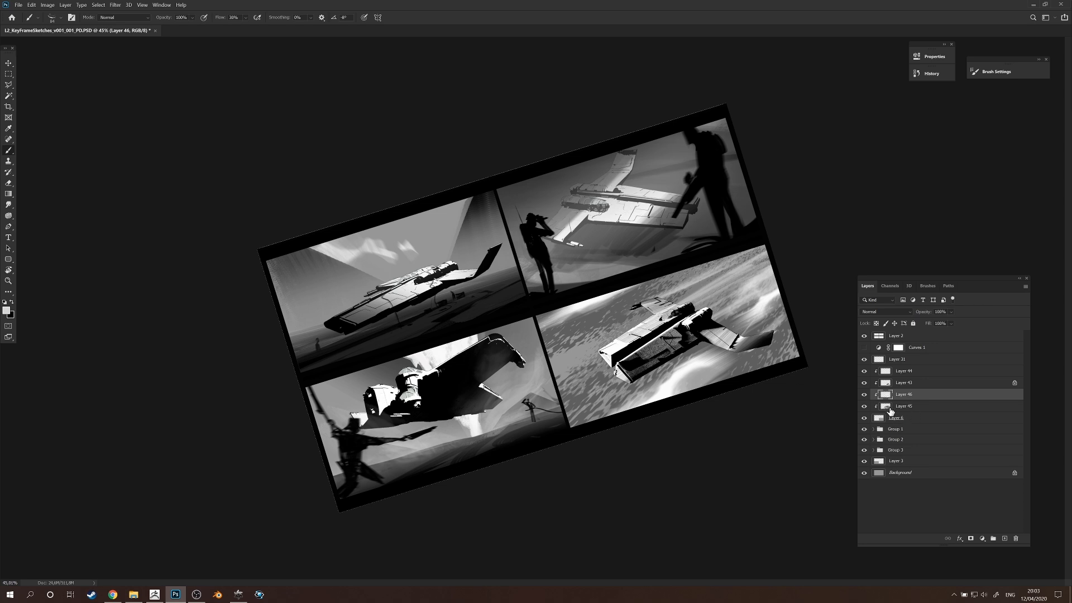
# Add a layer directly above the ground texture and brush black strokes across the ground at 40% opacity.
pyautogui.click(891, 410)
pyautogui.click(1005, 538)
pyautogui.keyDown('alt'); pyautogui.click(680, 403); pyautogui.keyUp('alt')
pyautogui.moveTo(635, 391); pyautogui.dragTo(656, 391)
pyautogui.press('4')
pyautogui.moveTo(581, 320); pyautogui.dragTo(660, 289)
pyautogui.moveTo(541, 422); pyautogui.dragTo(797, 267)
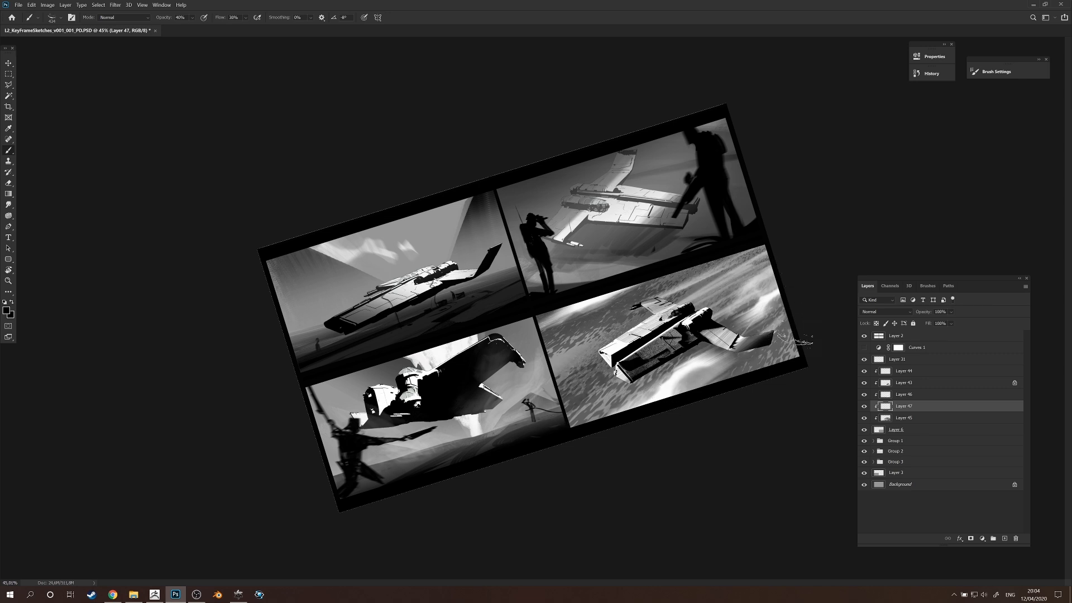
# Darken more of the ground around the ship and apply Motion Blur at a 4° angle and 47 pixels distance.
pyautogui.moveTo(743, 357); pyautogui.dragTo(782, 358)
pyautogui.moveTo(803, 318); pyautogui.dragTo(545, 496)
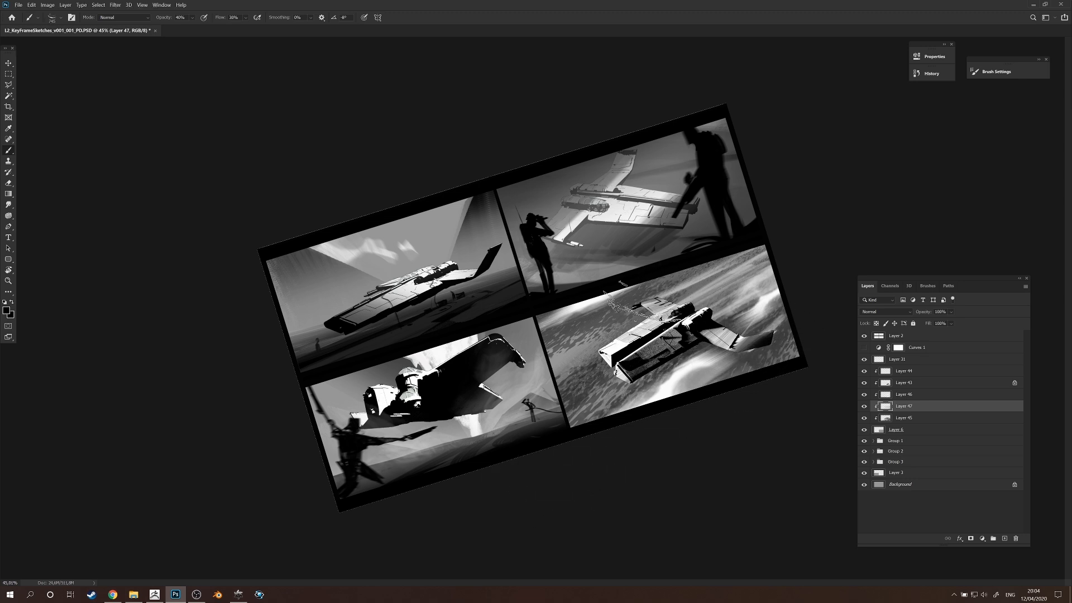
pyautogui.moveTo(575, 340)
pyautogui.mouseDown()
pyautogui.moveTo(617, 430)
pyautogui.moveTo(593, 436)
pyautogui.mouseUp()
pyautogui.moveTo(665, 325); pyautogui.dragTo(614, 330)
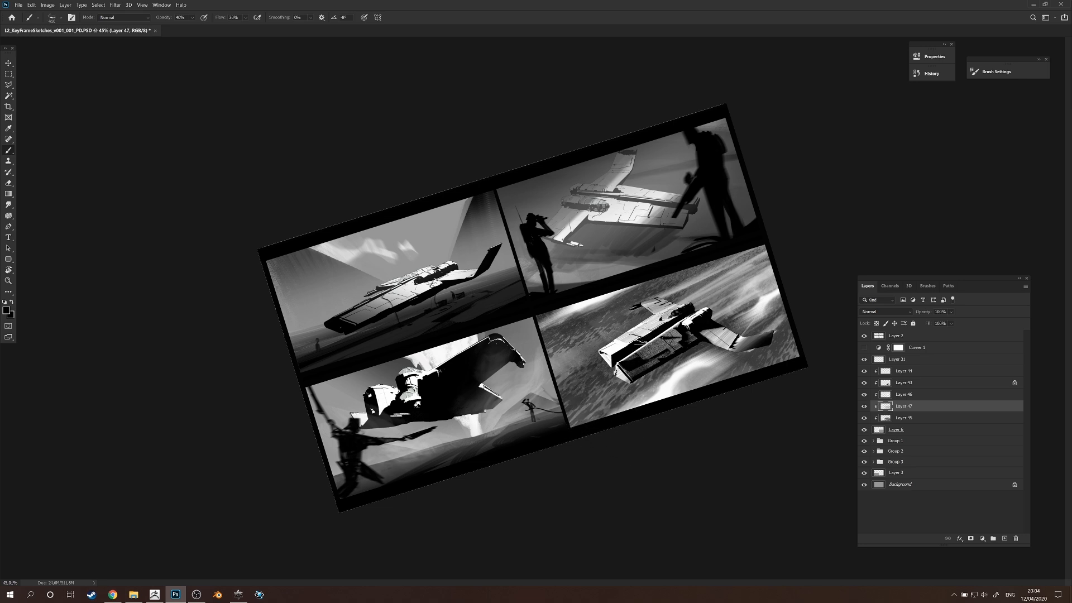
pyautogui.hotkey('ctrl', 'alt', 'f')
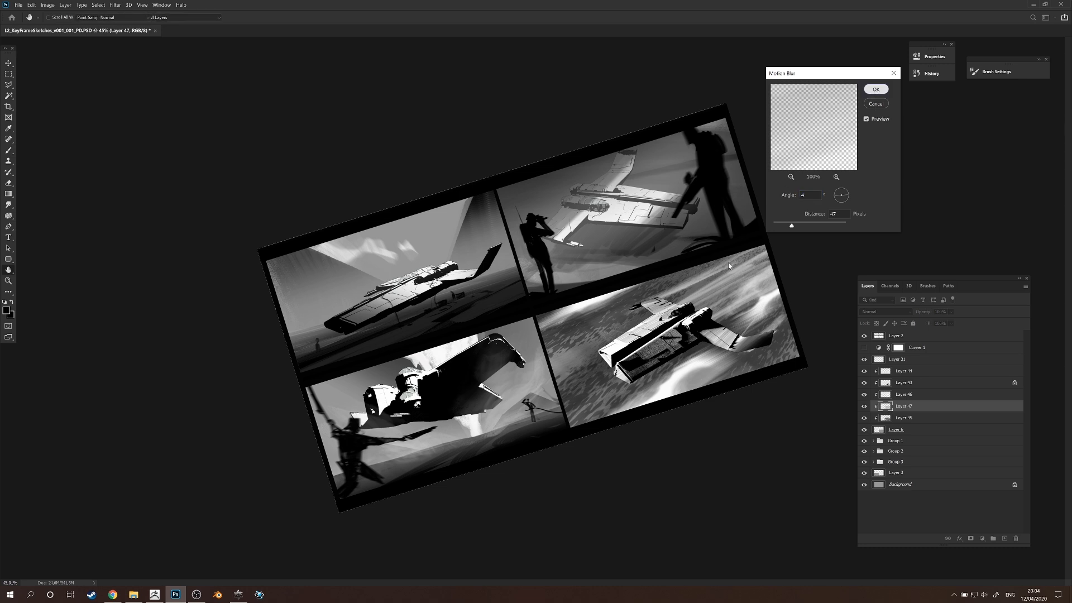
pyautogui.press('Return')
# Select the cloud layer, Layer 46, and erase the light streaks in the frame's upper corner behind the wing.
pyautogui.press('r')
pyautogui.moveTo(757, 390); pyautogui.dragTo(754, 430)
pyautogui.click(881, 394)
pyautogui.click(864, 394)
pyautogui.click(864, 394)
pyautogui.press('e')
pyautogui.moveTo(748, 309)
pyautogui.mouseDown()
pyautogui.moveTo(750, 332)
pyautogui.moveTo(768, 334)
pyautogui.moveTo(731, 293)
pyautogui.moveTo(667, 313)
pyautogui.mouseUp()
# Retouch the remaining white clouds around the ship with the brush and eraser.
pyautogui.press('r')
pyautogui.moveTo(801, 313)
pyautogui.mouseDown()
pyautogui.moveTo(505, 405)
pyautogui.moveTo(720, 336)
pyautogui.moveTo(706, 217)
pyautogui.mouseUp()
pyautogui.press('b')
pyautogui.moveTo(696, 303); pyautogui.dragTo(725, 307)
pyautogui.keyDown('alt'); pyautogui.click(696, 338); pyautogui.keyUp('alt')
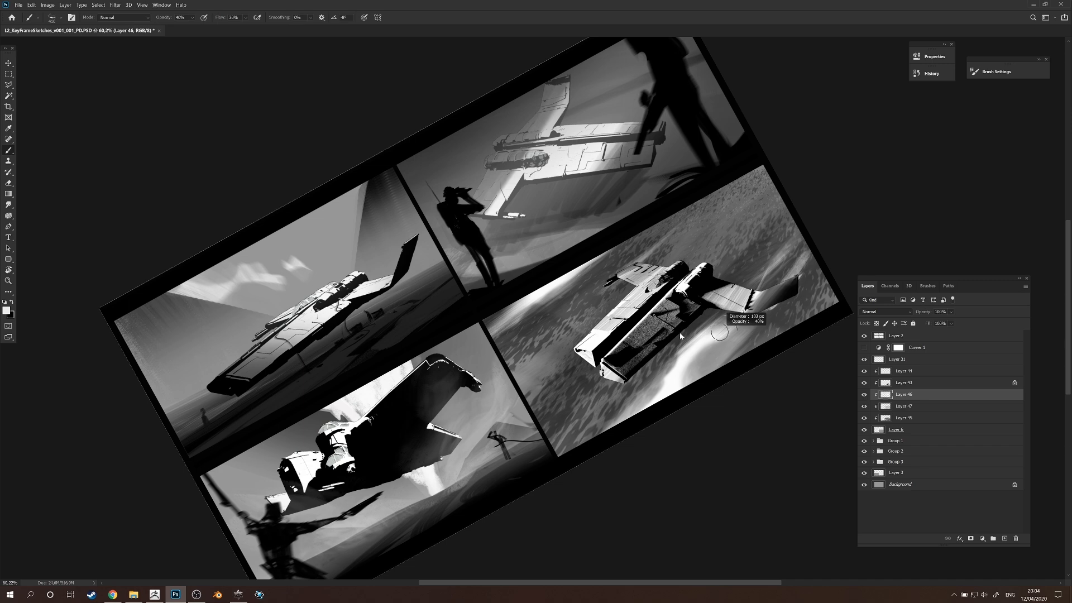
pyautogui.press('e')
pyautogui.press('r')
pyautogui.moveTo(667, 377); pyautogui.dragTo(617, 433)
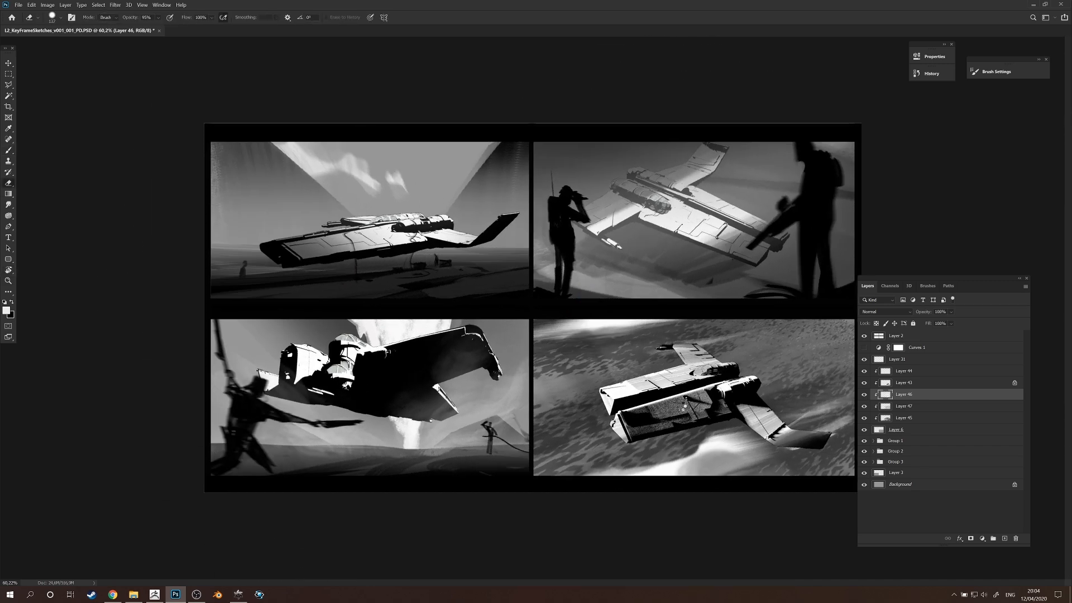
# Mirror the canvas view, select the clouds near the fourth frame's top edge, reshape them with Free Transform and deselect.
pyautogui.hotkey('ctrl', 'shift', 'h')
pyautogui.press('m')
pyautogui.moveTo(320, 289); pyautogui.dragTo(598, 378)
pyautogui.hotkey('ctrl', 't')
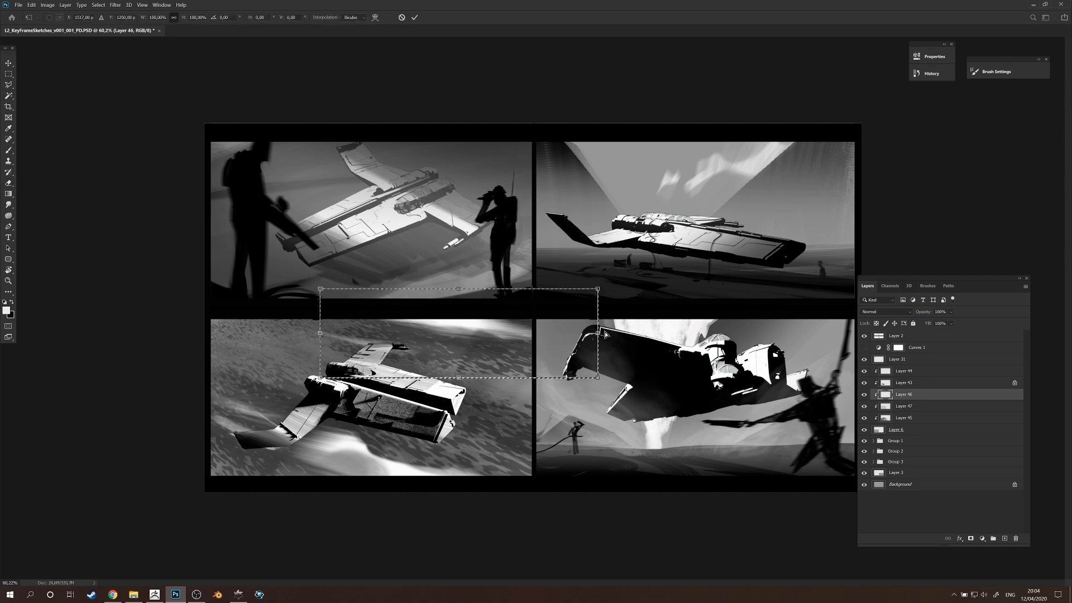
pyautogui.moveTo(600, 335); pyautogui.dragTo(602, 325)
pyautogui.moveTo(328, 332); pyautogui.dragTo(303, 342)
pyautogui.moveTo(448, 289)
pyautogui.mouseDown()
pyautogui.moveTo(446, 305)
pyautogui.moveTo(412, 319)
pyautogui.moveTo(519, 326)
pyautogui.mouseUp()
pyautogui.press('Return')
pyautogui.hotkey('ctrl', 'd')
# Soften the reshaped clouds with the eraser and paint new white streaks at 100% opacity behind the ship.
pyautogui.press('e')
pyautogui.moveTo(360, 330); pyautogui.dragTo(529, 334)
pyautogui.press('r')
pyautogui.moveTo(635, 318)
pyautogui.mouseDown()
pyautogui.moveTo(634, 364)
pyautogui.moveTo(627, 353)
pyautogui.mouseUp()
pyautogui.press('b')
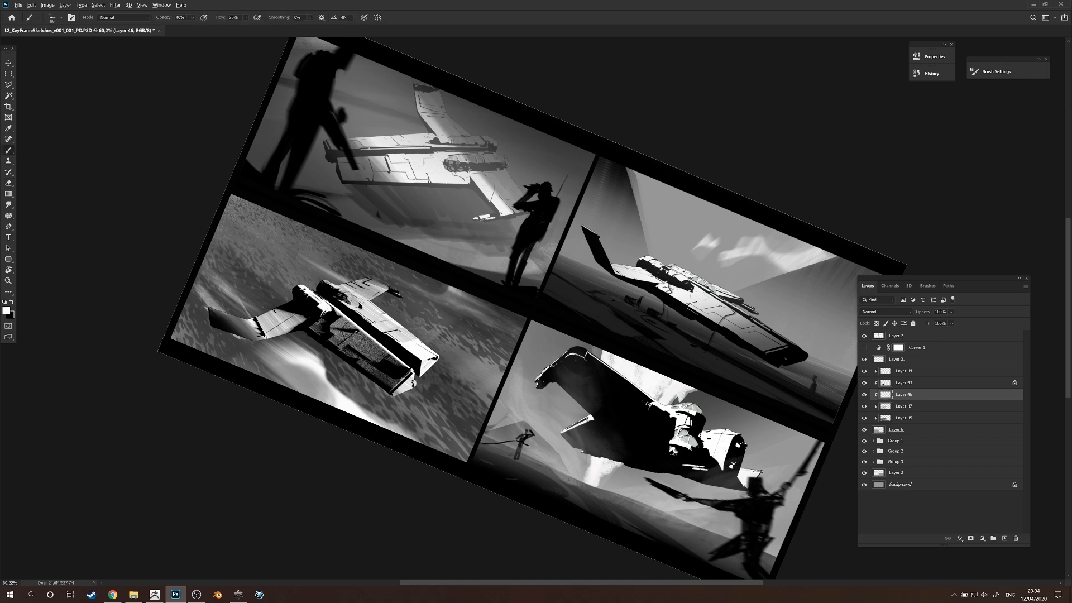
pyautogui.moveTo(442, 284); pyautogui.dragTo(495, 338)
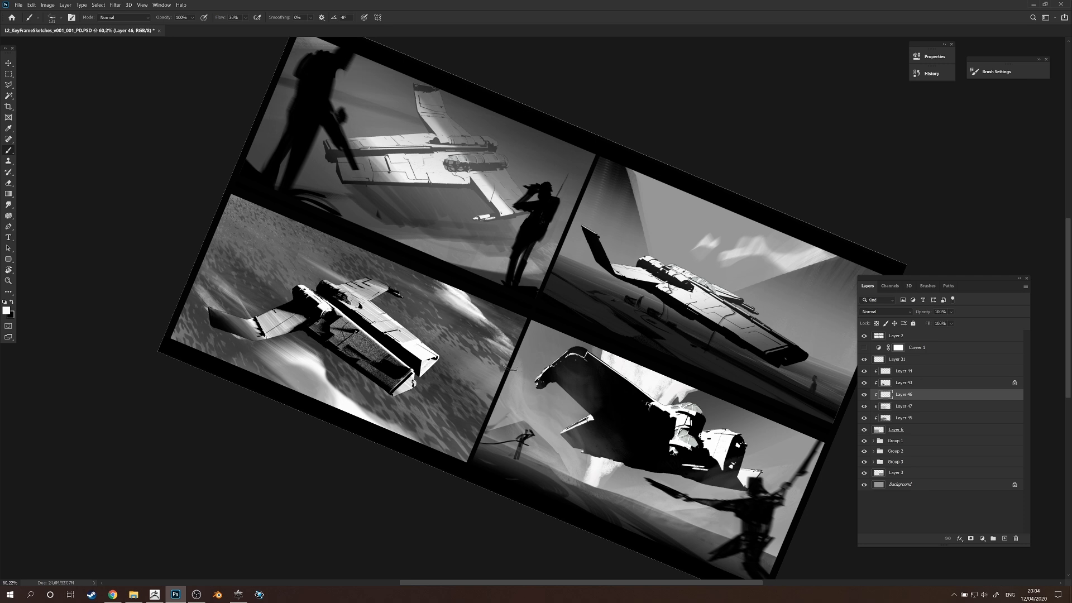
pyautogui.moveTo(422, 322); pyautogui.dragTo(494, 369)
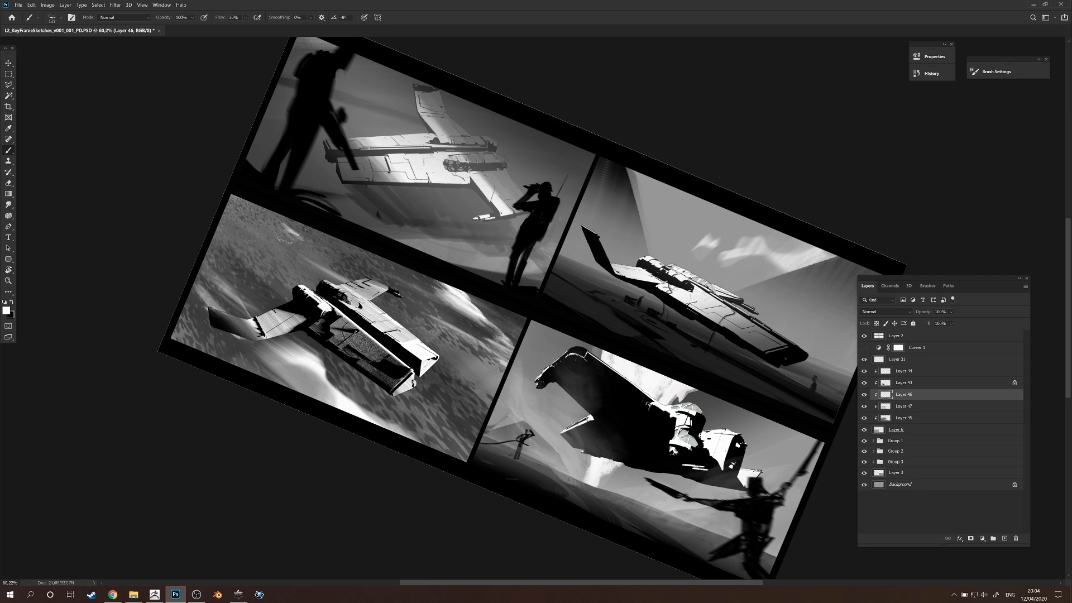
pyautogui.moveTo(260, 221); pyautogui.dragTo(300, 246)
# Erase excess cloud beside the ship's wing and touch up the white patches near the frame's upper edge.
pyautogui.press('e')
pyautogui.press('r')
pyautogui.moveTo(621, 340); pyautogui.dragTo(616, 260)
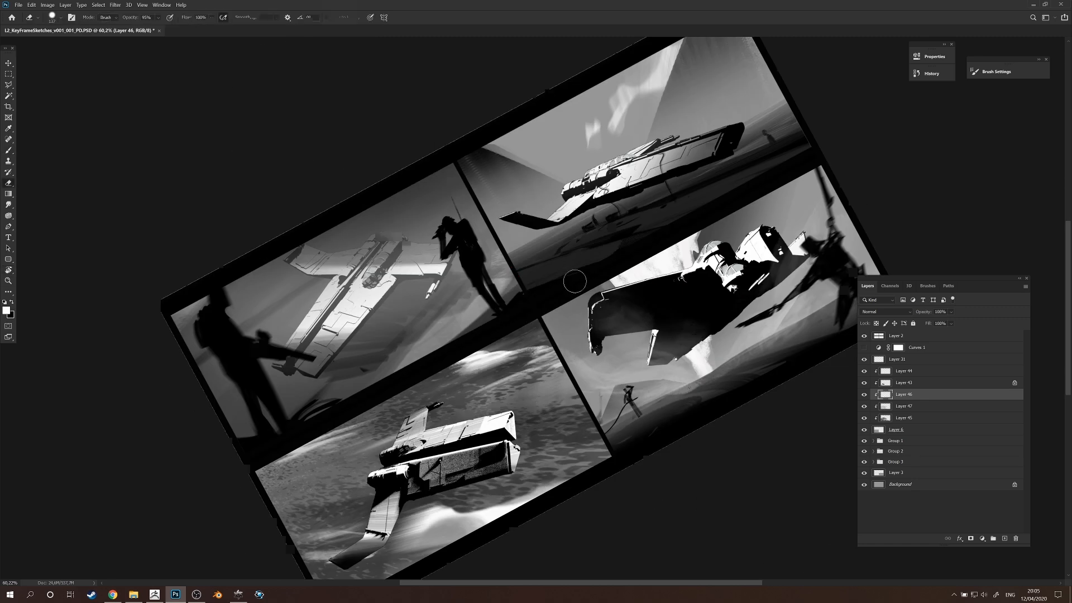
pyautogui.moveTo(285, 457); pyautogui.dragTo(351, 441)
pyautogui.press('b')
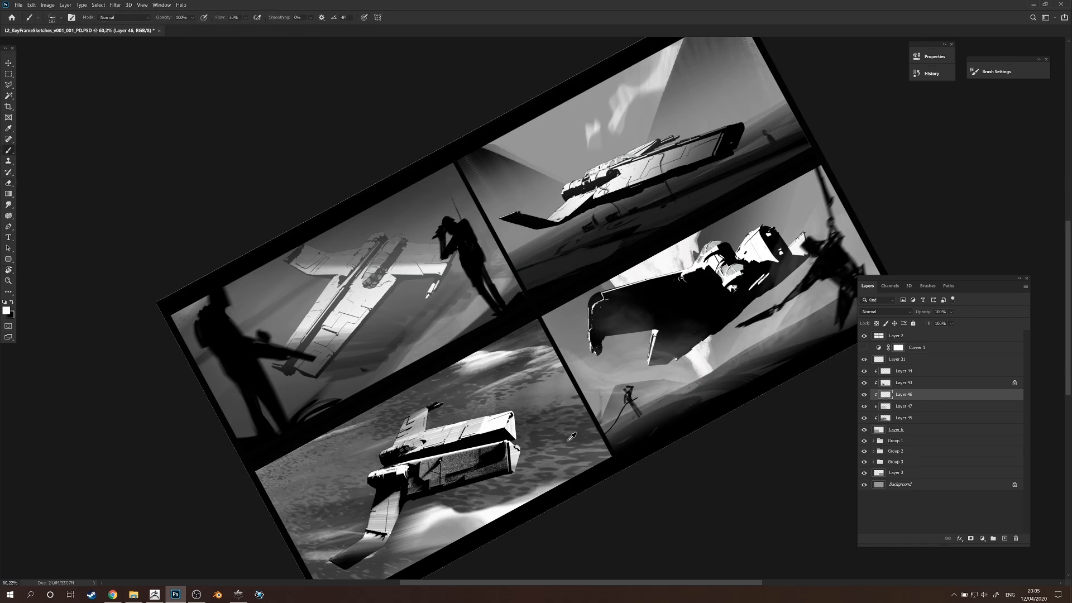
pyautogui.moveTo(548, 365)
pyautogui.mouseDown()
pyautogui.moveTo(491, 396)
pyautogui.moveTo(532, 384)
pyautogui.mouseUp()
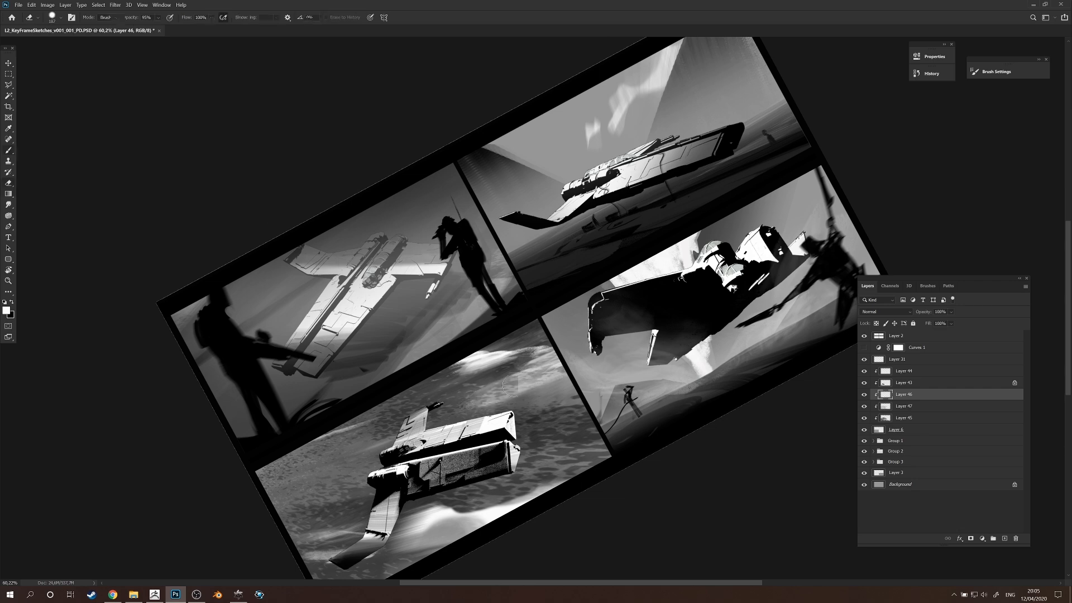
# Paint a bright white cloud over the ground in the lower corner in front of the ship's nose.
pyautogui.press('r')
pyautogui.moveTo(661, 428); pyautogui.dragTo(486, 491)
pyautogui.press('b')
pyautogui.moveTo(272, 284)
pyautogui.mouseDown()
pyautogui.moveTo(186, 237)
pyautogui.moveTo(268, 279)
pyautogui.mouseUp()
pyautogui.hotkey('ctrl', 'z')
pyautogui.moveTo(390, 384); pyautogui.dragTo(501, 487)
pyautogui.moveTo(408, 422)
pyautogui.mouseDown()
pyautogui.moveTo(391, 422)
pyautogui.moveTo(461, 422)
pyautogui.moveTo(431, 423)
pyautogui.mouseUp()
pyautogui.hotkey('ctrl', 'z')
pyautogui.moveTo(491, 441)
pyautogui.mouseDown()
pyautogui.moveTo(455, 443)
pyautogui.moveTo(642, 367)
pyautogui.mouseUp()
# Straighten and unmirror the canvas view to examine all four key frames together.
pyautogui.press('r')
pyautogui.press('Escape')
pyautogui.hotkey('ctrl', '0')
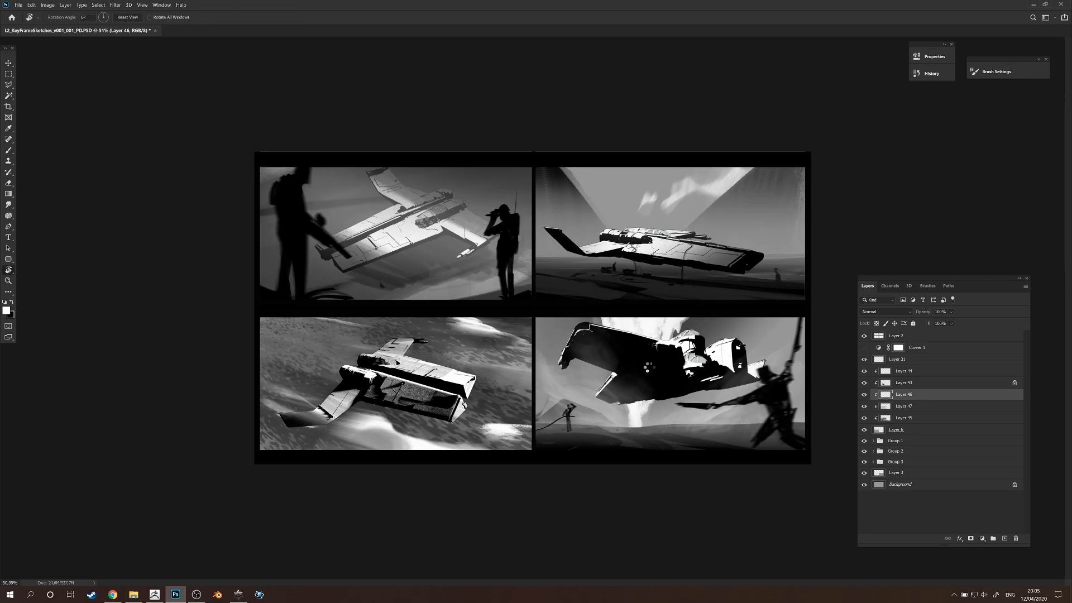
pyautogui.moveTo(638, 407); pyautogui.dragTo(743, 407)
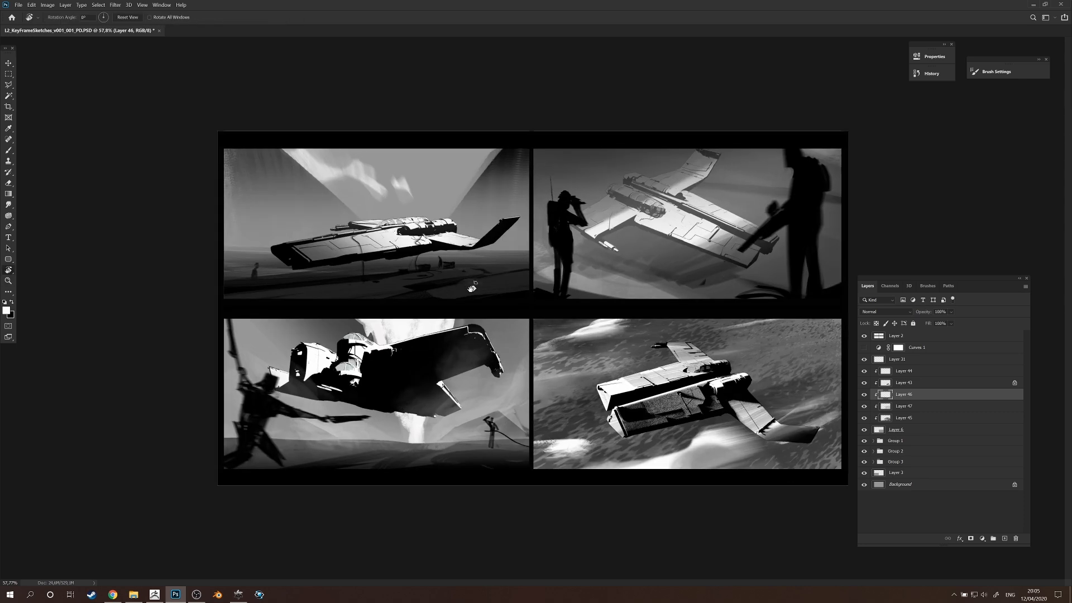
pyautogui.moveTo(469, 281); pyautogui.dragTo(453, 278)
pyautogui.press('b')
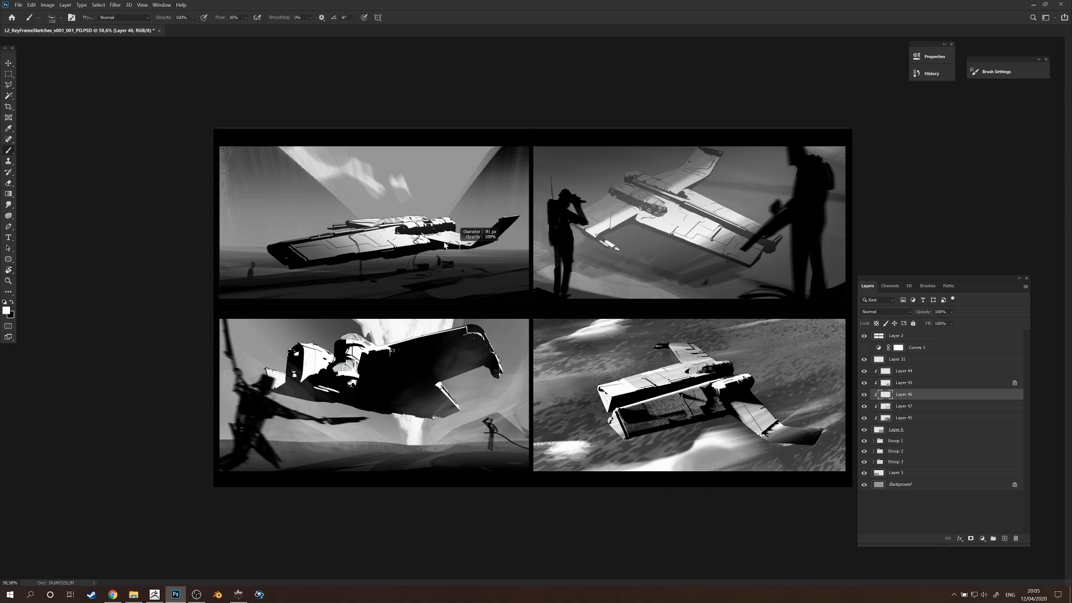
pyautogui.moveTo(700, 212); pyautogui.dragTo(691, 212)
pyautogui.press('z')
pyautogui.moveTo(718, 410)
pyautogui.mouseDown()
pyautogui.moveTo(742, 410)
pyautogui.moveTo(687, 411)
pyautogui.moveTo(715, 411)
pyautogui.mouseUp()
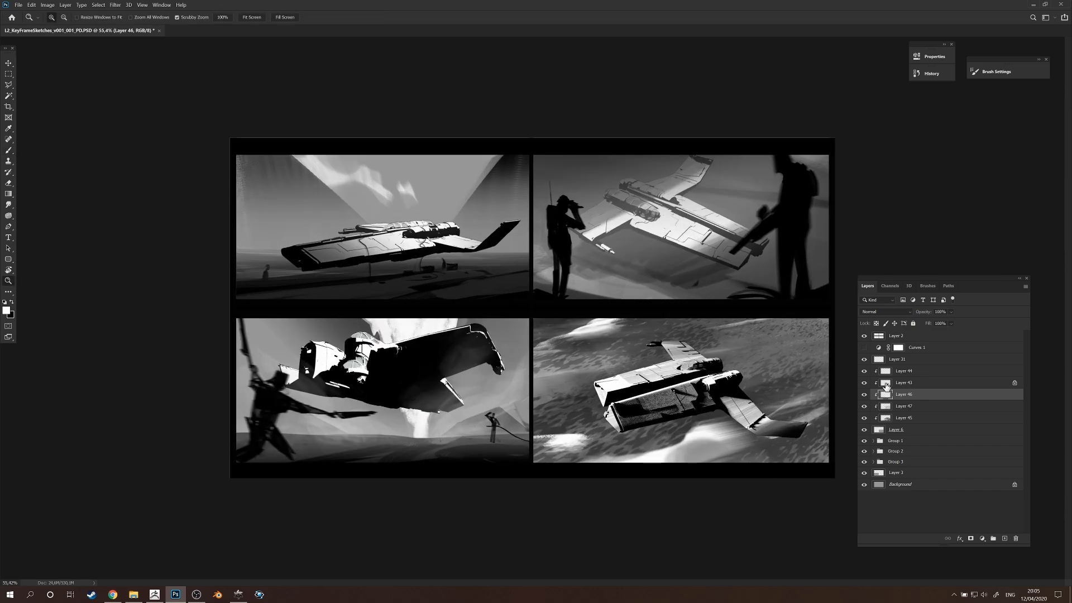
# Select the ship layer, Layer 43, and brush grey texture onto the near hull's shadowed side panel.
pyautogui.click(886, 384)
pyautogui.click(864, 384)
pyautogui.click(863, 384)
pyautogui.moveTo(696, 446); pyautogui.dragTo(718, 437)
pyautogui.press('b')
pyautogui.press('z')
pyautogui.moveTo(599, 368)
pyautogui.mouseDown()
pyautogui.moveTo(647, 352)
pyautogui.moveTo(650, 339)
pyautogui.moveTo(547, 358)
pyautogui.moveTo(595, 351)
pyautogui.mouseUp()
pyautogui.hotkey('ctrl', 'z')
pyautogui.press('b')
pyautogui.keyDown('alt'); pyautogui.click(646, 354); pyautogui.keyUp('alt')
pyautogui.moveTo(558, 398); pyautogui.dragTo(655, 374)
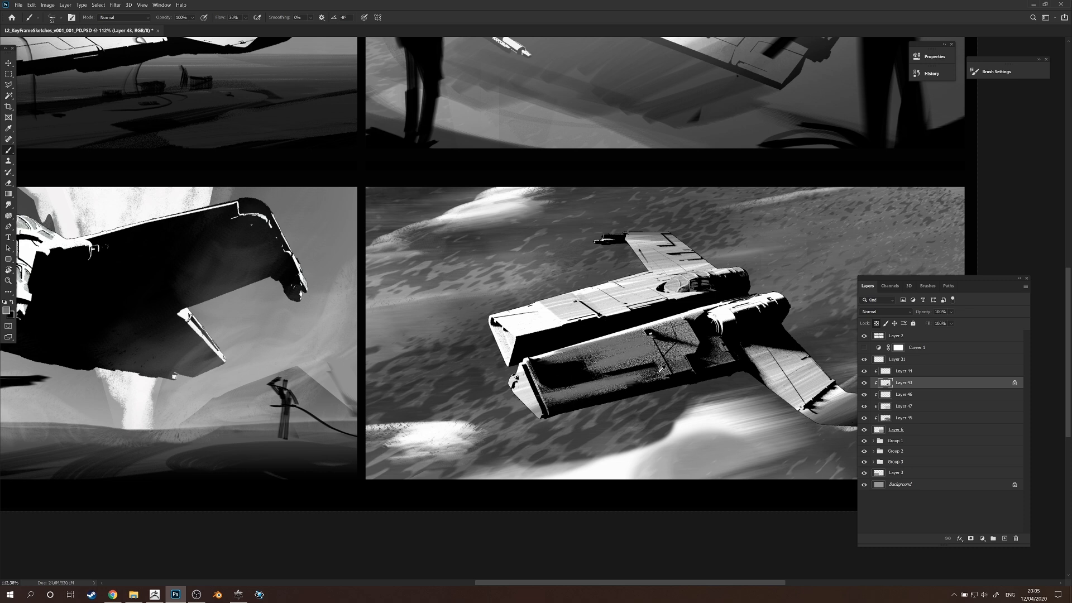
# Smooth the near hull's shadowed side panel with further mid-grey brush strokes.
pyautogui.keyDown('alt'); pyautogui.rightClick(580, 380); pyautogui.keyUp('alt')
pyautogui.moveTo(563, 384); pyautogui.dragTo(650, 371)
pyautogui.hotkey('ctrl', 'z')
pyautogui.moveTo(558, 408)
pyautogui.mouseDown()
pyautogui.moveTo(530, 415)
pyautogui.moveTo(699, 373)
pyautogui.moveTo(565, 407)
pyautogui.moveTo(684, 380)
pyautogui.moveTo(578, 386)
pyautogui.mouseUp()
pyautogui.moveTo(581, 384)
pyautogui.mouseDown()
pyautogui.moveTo(652, 367)
pyautogui.moveTo(586, 376)
pyautogui.mouseUp()
pyautogui.keyDown('alt'); pyautogui.rightClick(615, 364); pyautogui.keyUp('alt')
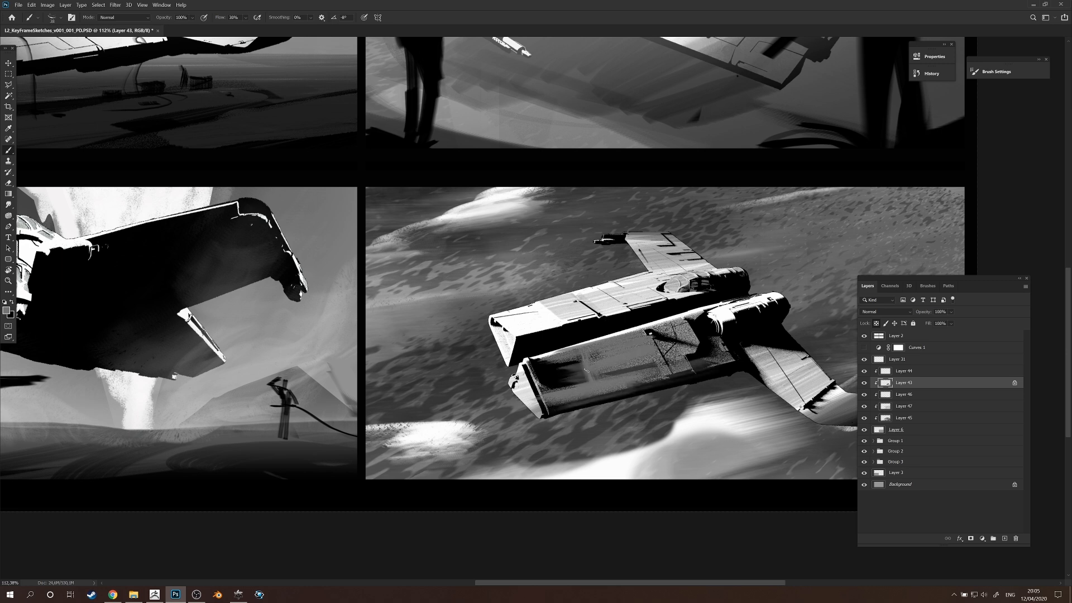
pyautogui.keyDown('alt'); pyautogui.click(691, 333); pyautogui.keyUp('alt')
# Paint light and dark grey streaks across the ship's near wing tip.
pyautogui.hotkey('ctrl', 'space')
pyautogui.moveTo(717, 355); pyautogui.dragTo(660, 384)
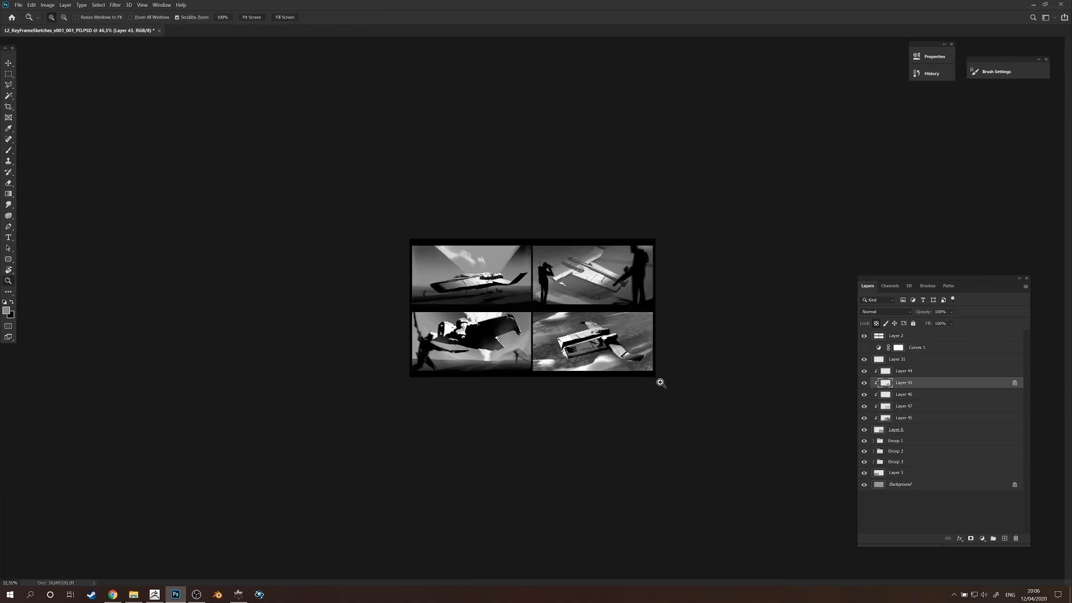
pyautogui.moveTo(607, 359); pyautogui.dragTo(710, 332)
pyautogui.moveTo(736, 422); pyautogui.dragTo(773, 418)
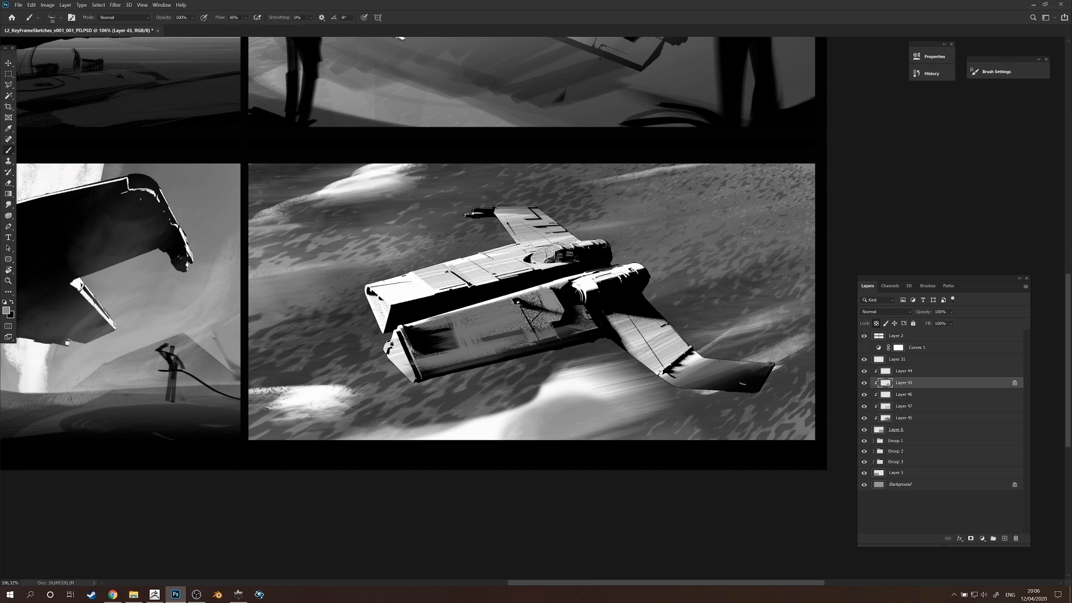
pyautogui.moveTo(729, 382)
pyautogui.mouseDown()
pyautogui.moveTo(752, 352)
pyautogui.moveTo(700, 374)
pyautogui.mouseUp()
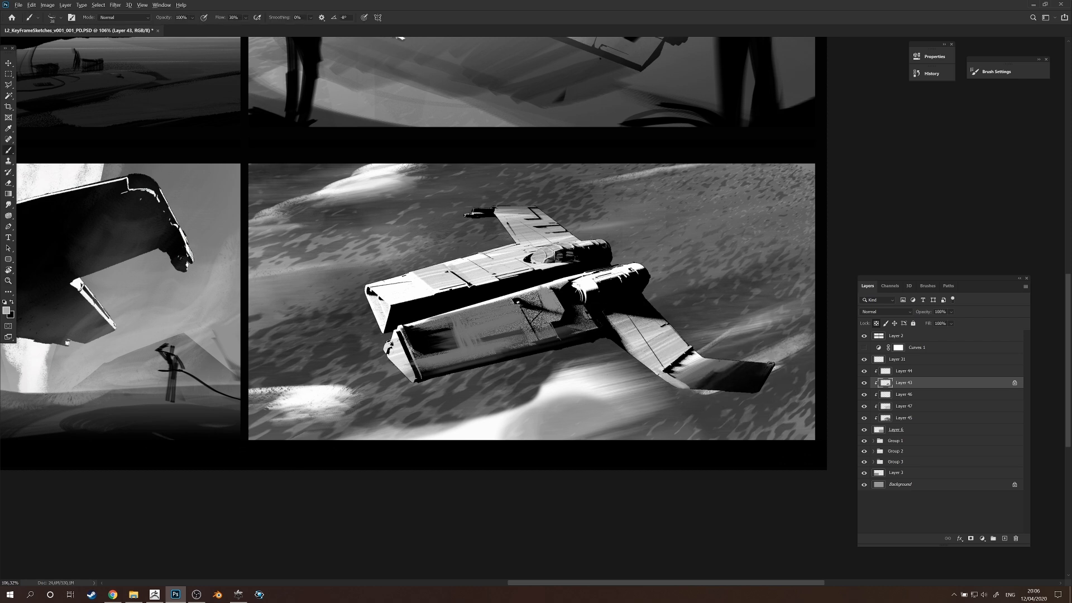
pyautogui.moveTo(667, 384); pyautogui.dragTo(737, 395)
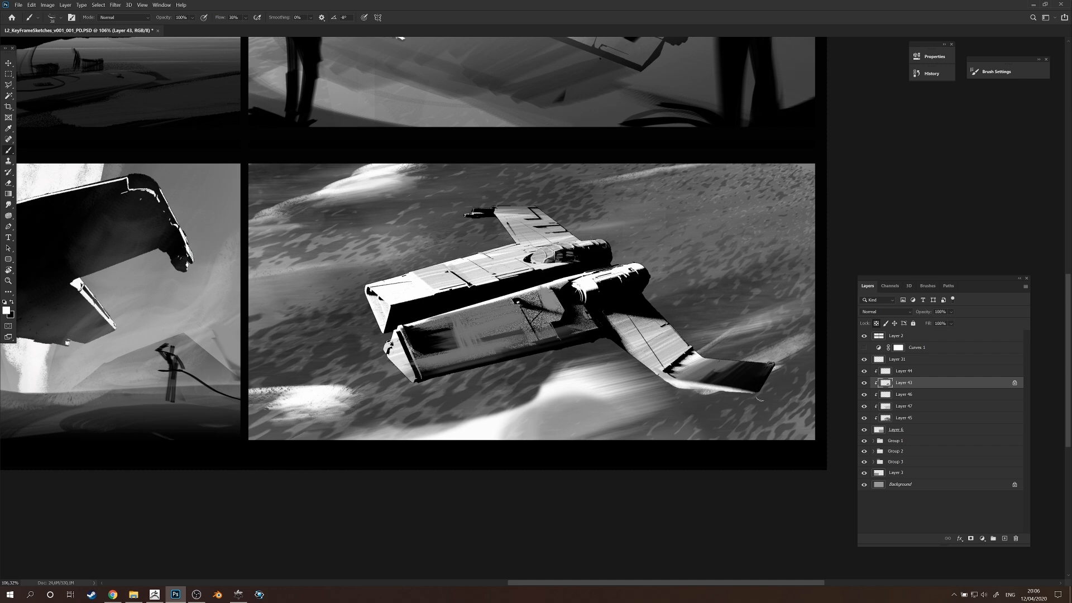
pyautogui.hotkey('ctrl', 'z')
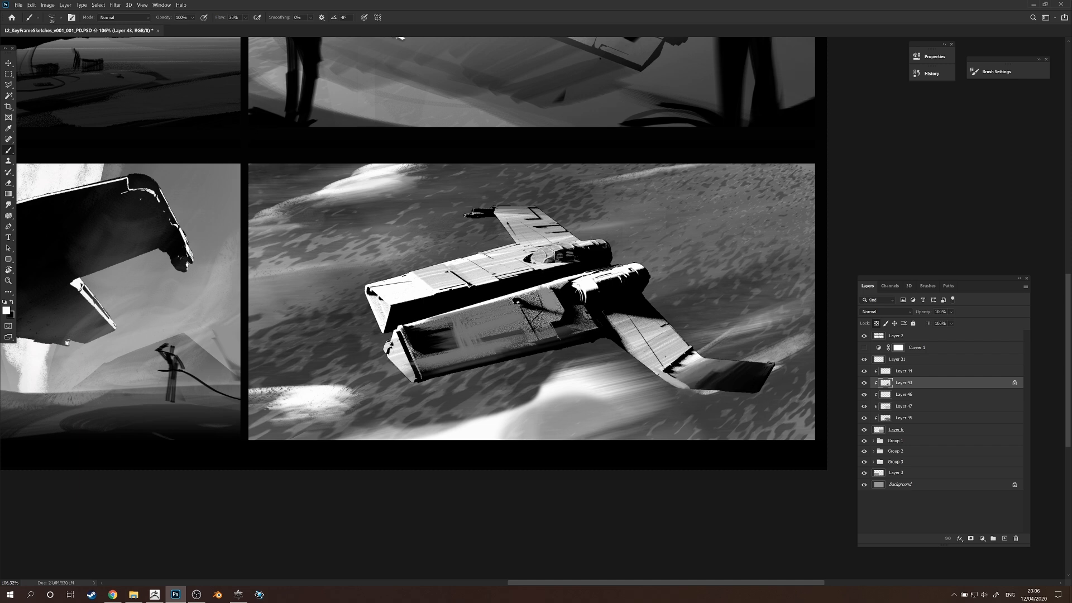
pyautogui.moveTo(704, 362)
pyautogui.mouseDown()
pyautogui.moveTo(680, 390)
pyautogui.moveTo(715, 361)
pyautogui.moveTo(696, 386)
pyautogui.moveTo(705, 378)
pyautogui.moveTo(694, 372)
pyautogui.moveTo(709, 363)
pyautogui.moveTo(692, 387)
pyautogui.moveTo(725, 363)
pyautogui.moveTo(687, 394)
pyautogui.moveTo(738, 361)
pyautogui.moveTo(703, 394)
pyautogui.moveTo(744, 373)
pyautogui.moveTo(753, 372)
pyautogui.moveTo(737, 388)
pyautogui.moveTo(765, 380)
pyautogui.moveTo(738, 398)
pyautogui.moveTo(691, 395)
pyautogui.mouseUp()
pyautogui.hotkey('ctrl', 'space')
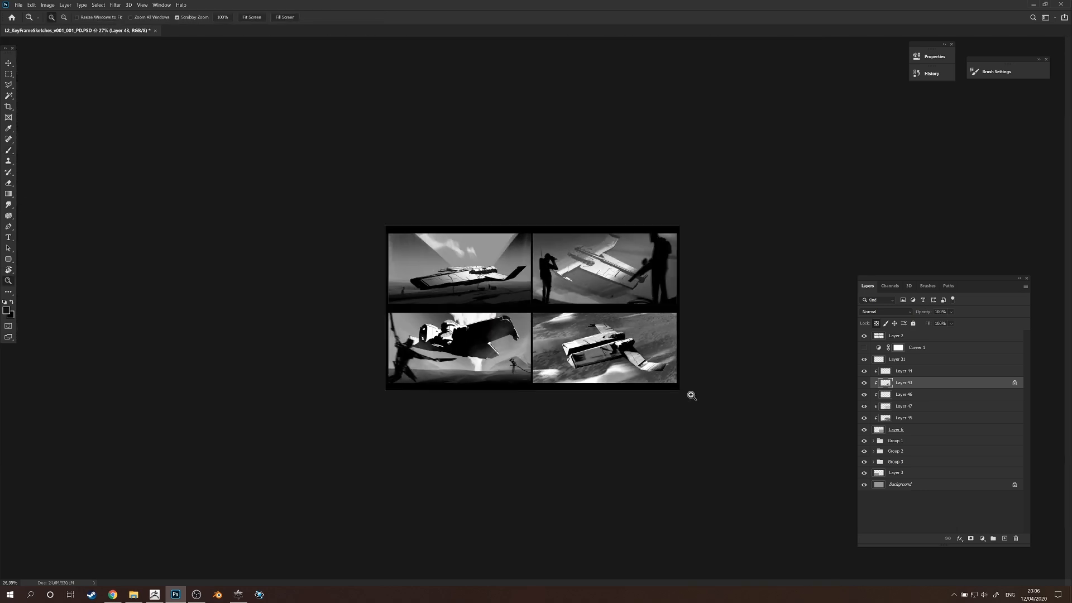
# Paint small grey strokes on Layer 43 over the near hull's shadowed side panel in the fourth frame.
pyautogui.press('r')
pyautogui.moveTo(673, 335)
pyautogui.mouseDown()
pyautogui.moveTo(642, 403)
pyautogui.moveTo(555, 451)
pyautogui.moveTo(686, 310)
pyautogui.moveTo(681, 275)
pyautogui.mouseUp()
pyautogui.press('z')
pyautogui.moveTo(651, 340); pyautogui.dragTo(679, 311)
pyautogui.press('b')
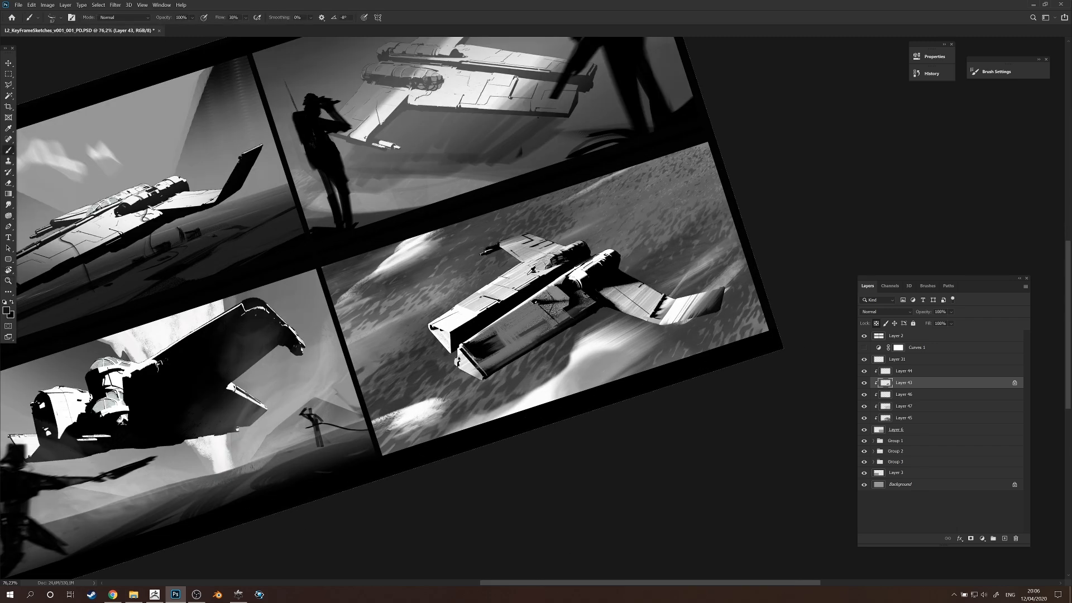
pyautogui.keyDown('alt'); pyautogui.click(573, 276); pyautogui.keyUp('alt')
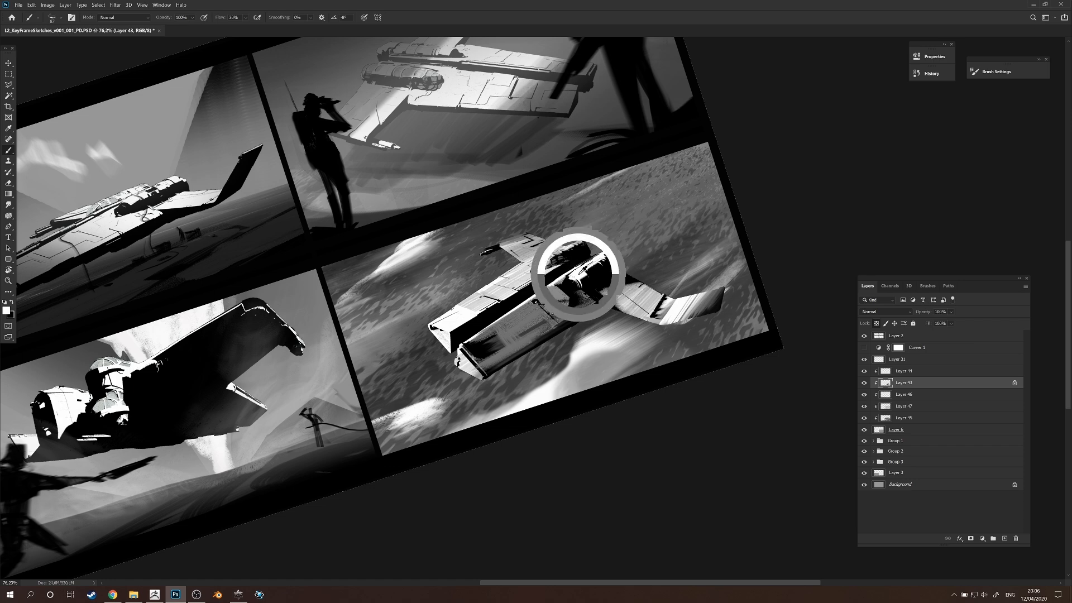
pyautogui.press('[')
pyautogui.press('[')
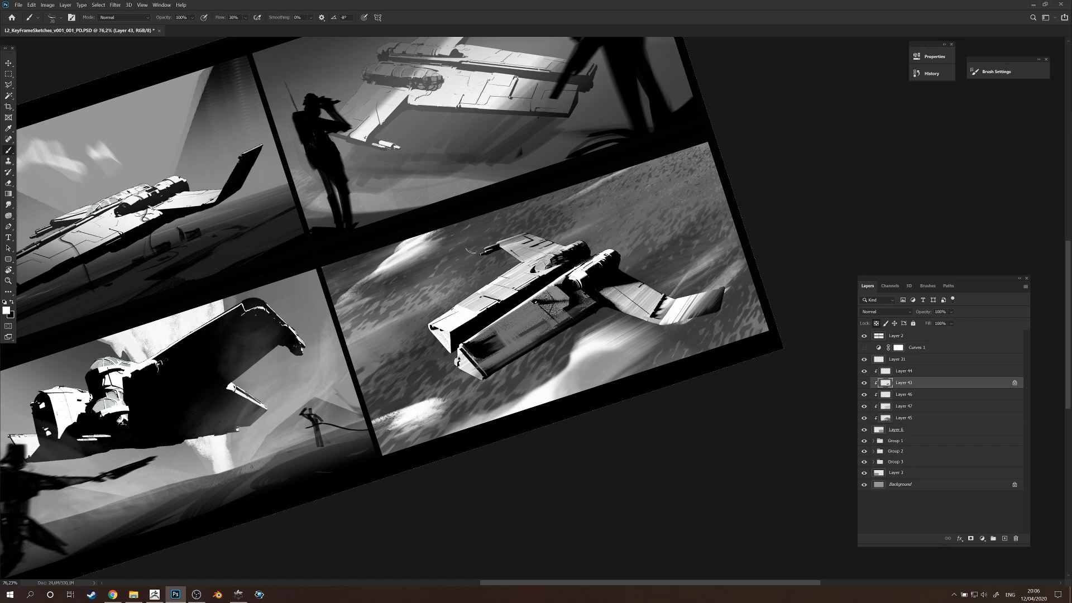
pyautogui.press('r')
pyautogui.moveTo(670, 289); pyautogui.dragTo(597, 427)
pyautogui.press('b')
pyautogui.press('[')
pyautogui.press('[')
pyautogui.press('[')
pyautogui.keyDown('alt'); pyautogui.click(464, 276); pyautogui.keyUp('alt')
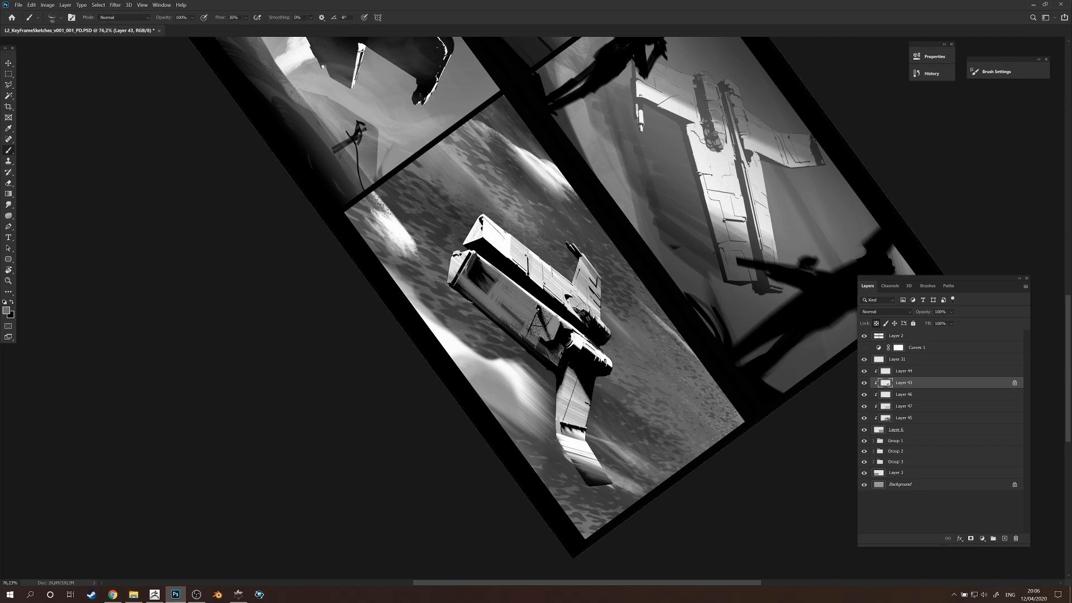
# Switch to another brush preset and add fine grey texture to the near hull's front end.
pyautogui.moveTo(648, 372); pyautogui.dragTo(625, 218)
pyautogui.rightClick(590, 341)
pyautogui.click(668, 415)
pyautogui.click(483, 357)
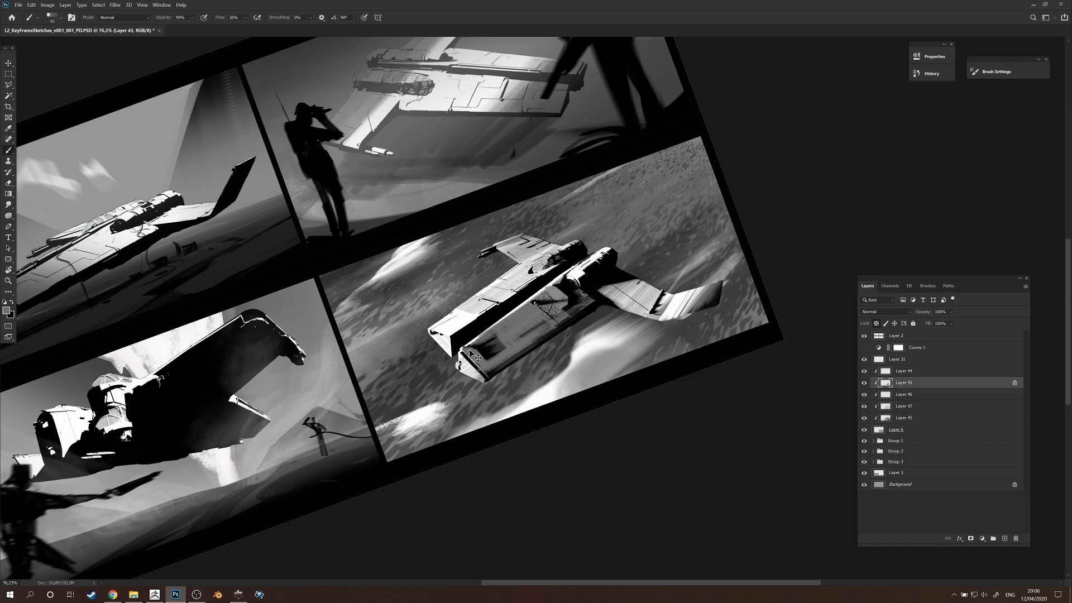
# Select the cloud layer, Layer 46, and erase part of the bright cloud in the fourth frame's lower-left corner.
pyautogui.moveTo(665, 338); pyautogui.dragTo(698, 441)
pyautogui.moveTo(718, 406); pyautogui.dragTo(751, 403)
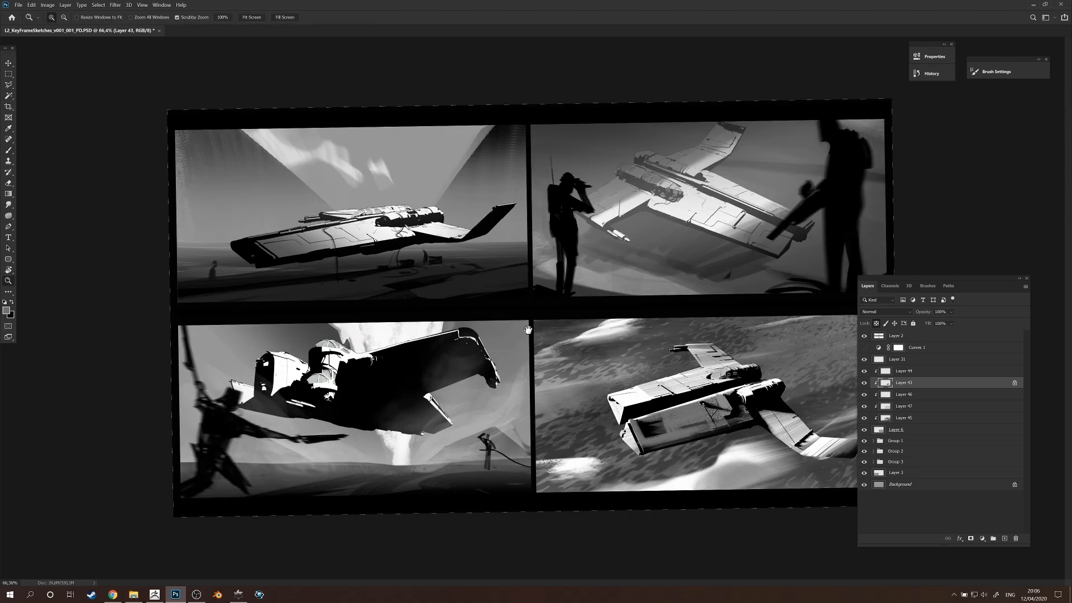
pyautogui.scroll(2, 537, 331)
pyautogui.scroll(-5, 714, 416)
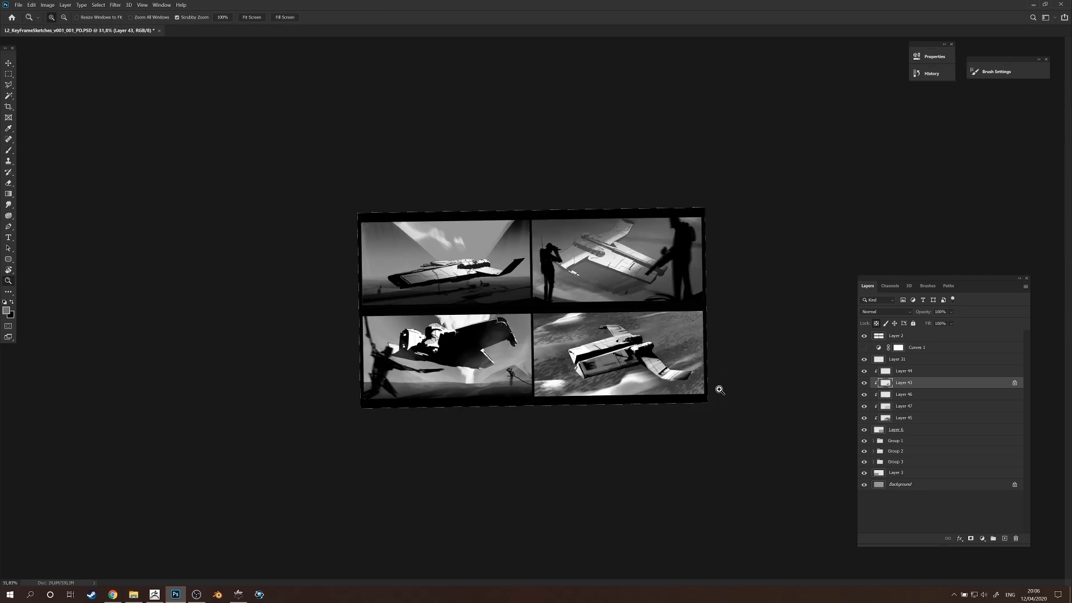
pyautogui.scroll(3, 576, 370)
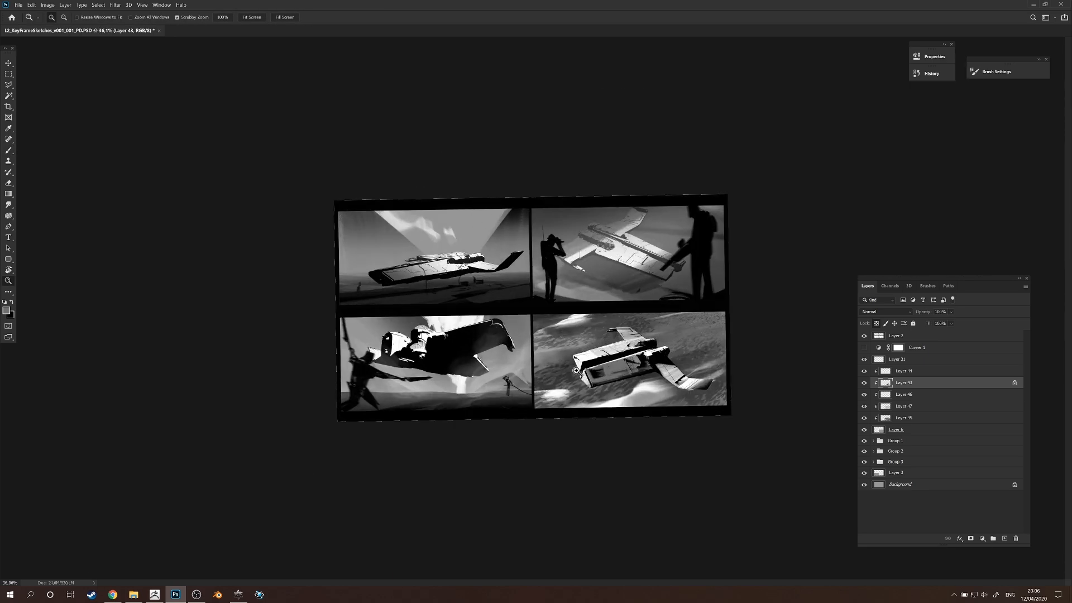
pyautogui.keyDown('ctrl'); pyautogui.click(552, 395); pyautogui.keyUp('ctrl')
pyautogui.press('e')
pyautogui.moveTo(554, 392); pyautogui.dragTo(550, 394)
# Try brushing a soft light cloud behind the ship on Layer 46, then undo the strokes.
pyautogui.press('b')
pyautogui.keyDown('alt'); pyautogui.click(655, 369); pyautogui.keyUp('alt')
pyautogui.keyDown('alt'); pyautogui.rightClick(686, 352); pyautogui.keyUp('alt')
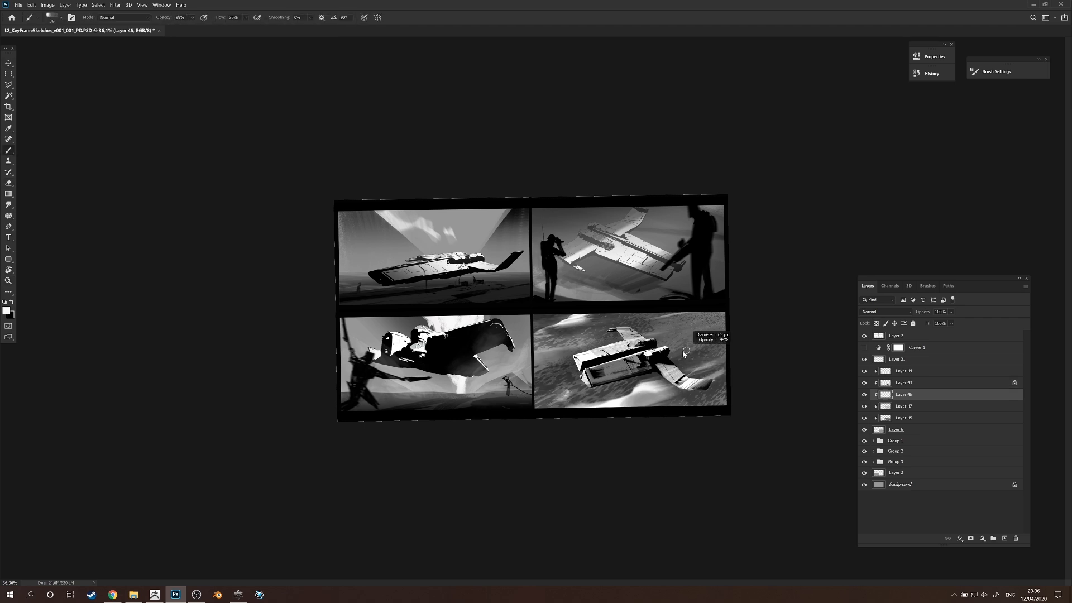
pyautogui.keyDown('alt'); pyautogui.click(666, 369); pyautogui.keyUp('alt')
pyautogui.press('.')
pyautogui.moveTo(716, 321)
pyautogui.mouseDown()
pyautogui.moveTo(649, 329)
pyautogui.moveTo(679, 333)
pyautogui.mouseUp()
pyautogui.hotkey('ctrl', 'z')
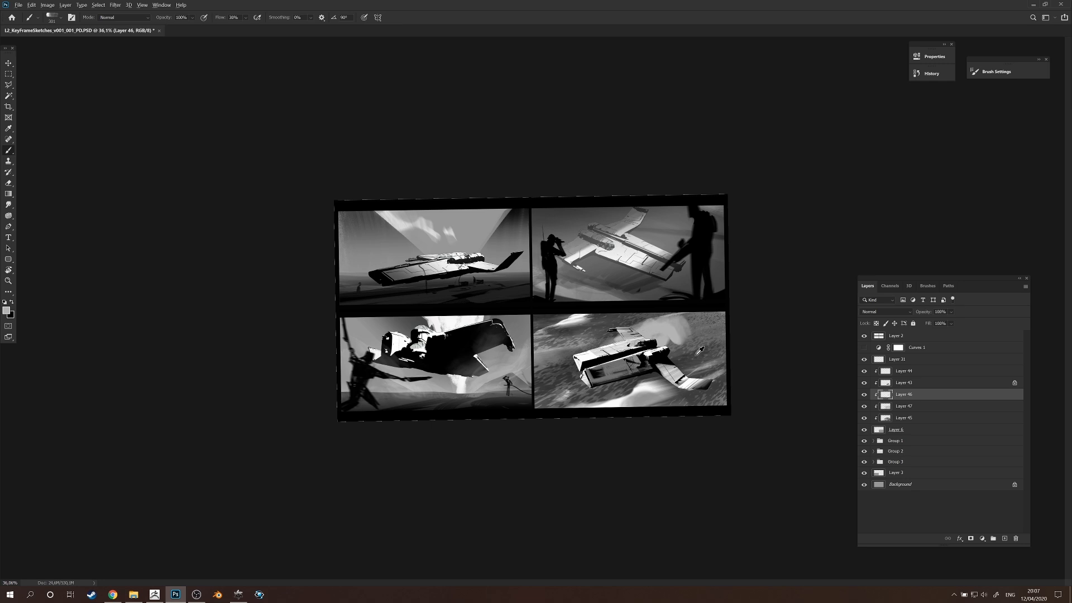
pyautogui.hotkey('ctrl', 'z')
pyautogui.hotkey('ctrl', 'z')
# Brush a white cloud on Layer 46 behind the ship and transform it into a narrow diagonal streak.
pyautogui.keyDown('alt'); pyautogui.rightClick(692, 329); pyautogui.keyUp('alt')
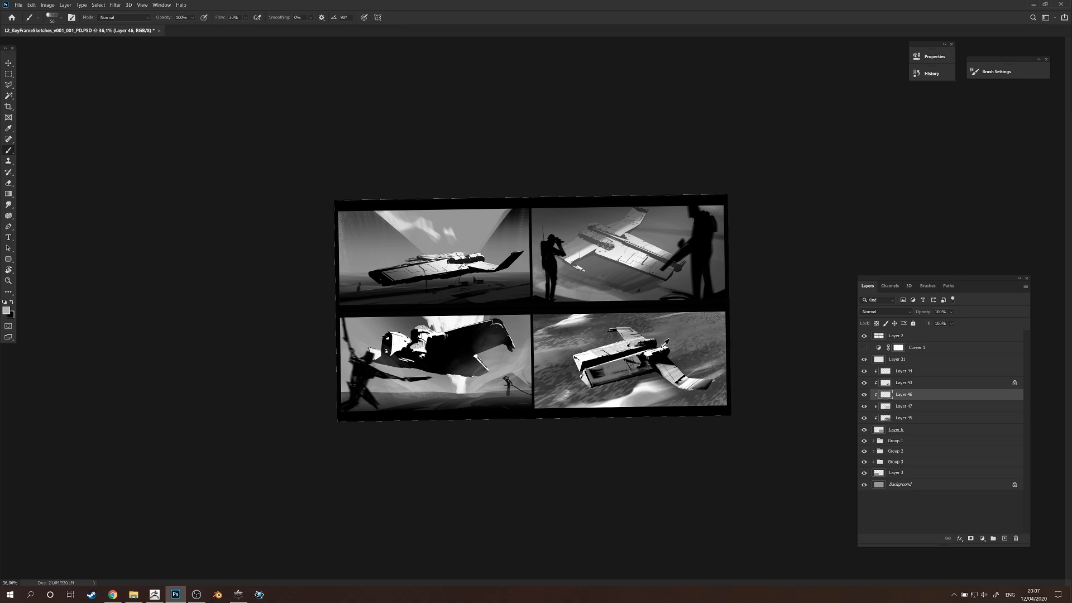
pyautogui.keyDown('alt'); pyautogui.rightClick(680, 356); pyautogui.keyUp('alt')
pyautogui.keyDown('alt'); pyautogui.rightClick(631, 343); pyautogui.keyUp('alt')
pyautogui.hotkey('ctrl', 't')
pyautogui.moveTo(737, 239); pyautogui.dragTo(702, 273)
pyautogui.moveTo(721, 370); pyautogui.dragTo(748, 356)
pyautogui.press('Return')
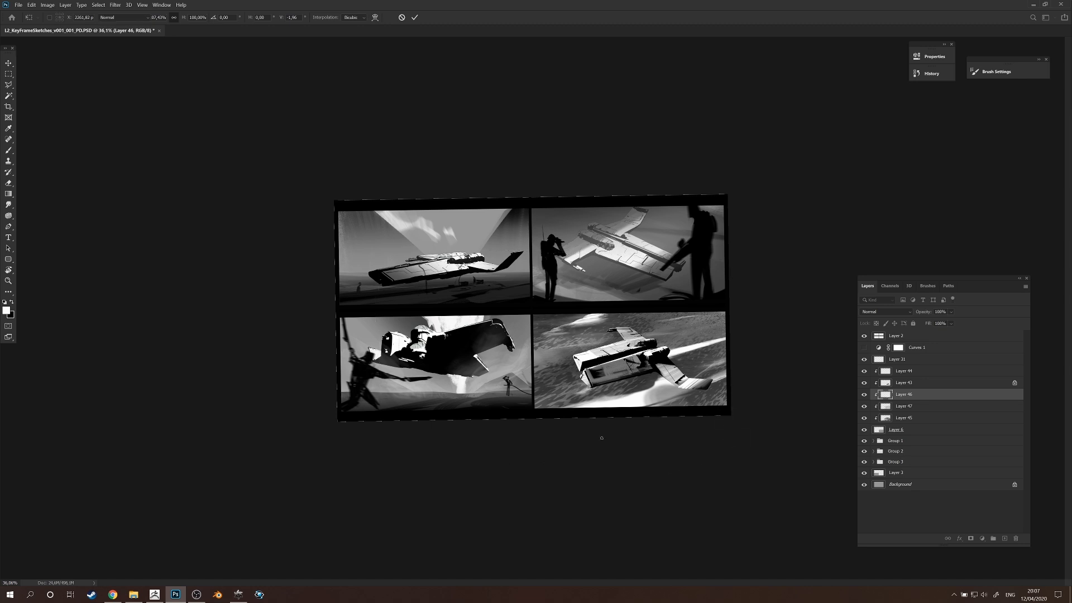
# Add soft pale cloud dabs on Layer 46 near the fourth frame's lower-right corner.
pyautogui.press('e')
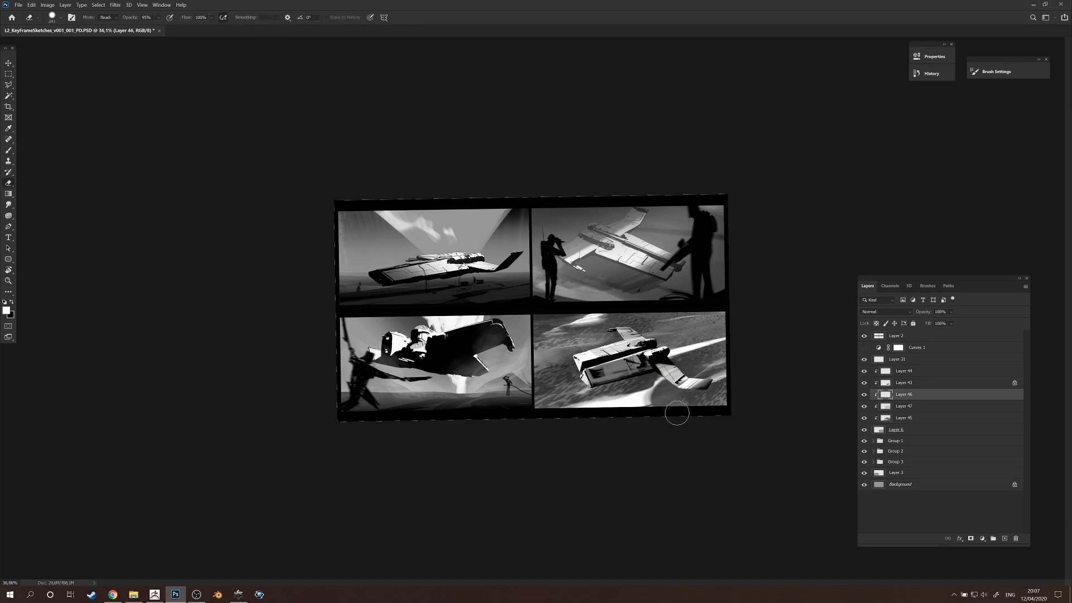
pyautogui.press('b')
pyautogui.moveTo(715, 376)
pyautogui.mouseDown()
pyautogui.moveTo(695, 395)
pyautogui.moveTo(689, 421)
pyautogui.moveTo(704, 425)
pyautogui.moveTo(713, 347)
pyautogui.mouseUp()
pyautogui.press('e')
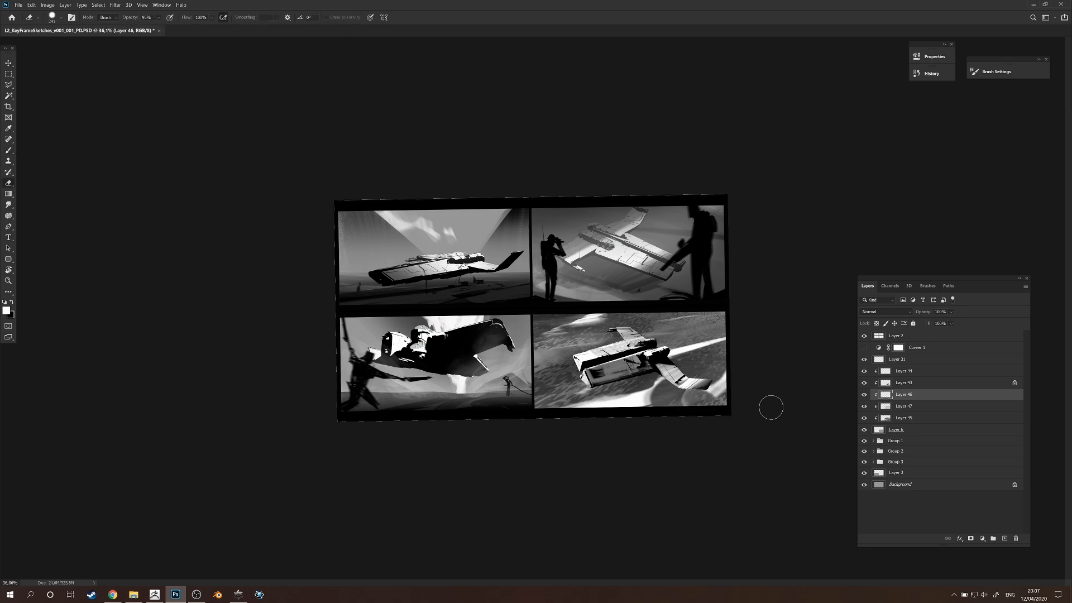
pyautogui.press('r')
pyautogui.moveTo(770, 405); pyautogui.dragTo(760, 302)
pyautogui.press('e')
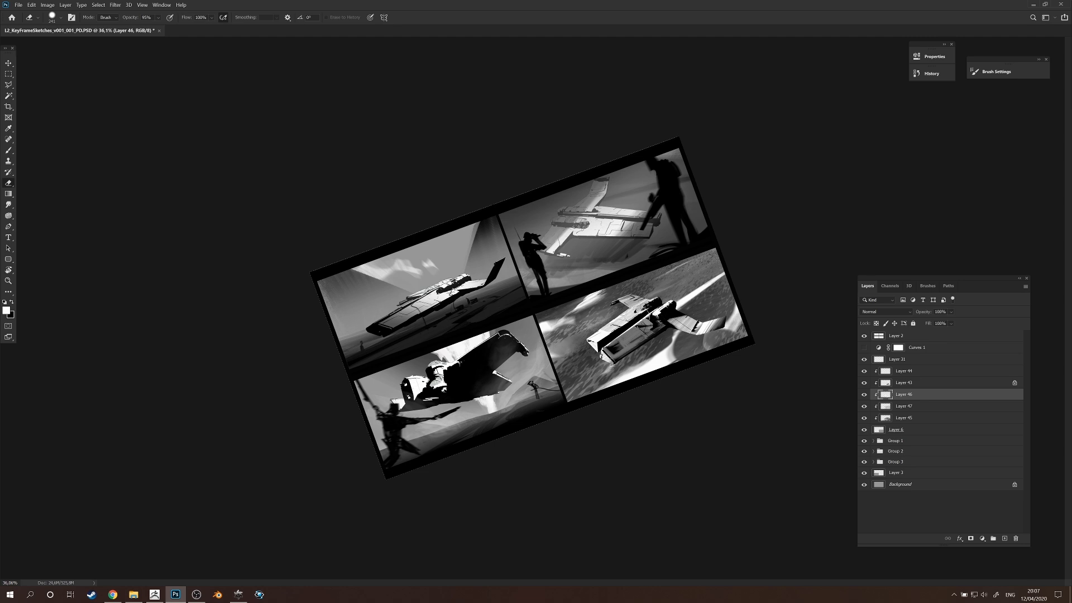
pyautogui.press('b')
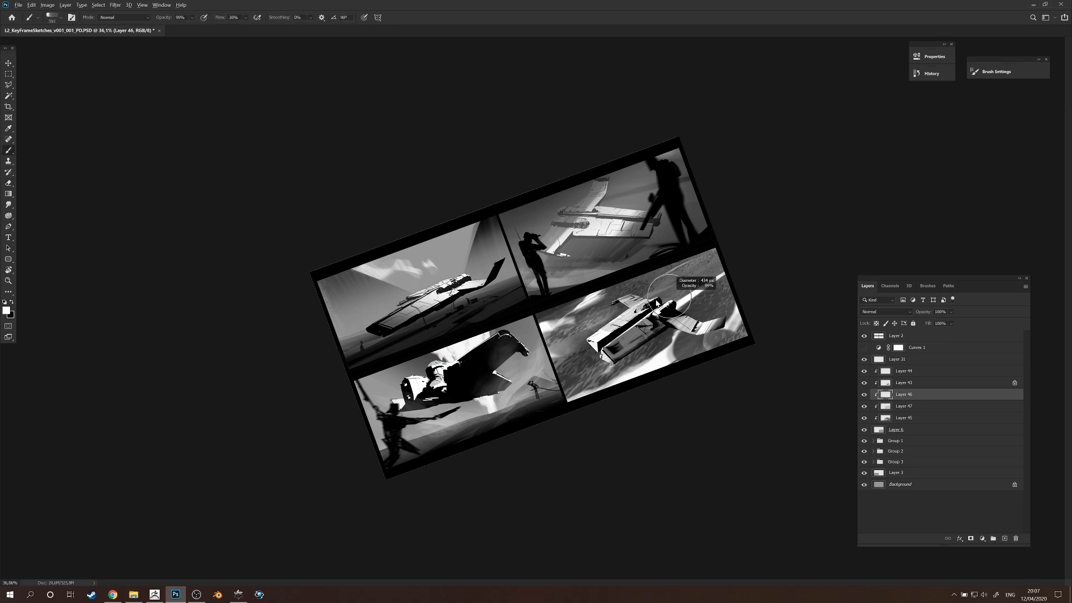
pyautogui.moveTo(668, 296)
pyautogui.mouseDown()
pyautogui.moveTo(639, 302)
pyautogui.moveTo(681, 313)
pyautogui.moveTo(697, 297)
pyautogui.moveTo(681, 296)
pyautogui.mouseUp()
# Add a new clipped layer directly above Layer 45 and undo the strokes tried on it.
pyautogui.click(893, 419)
pyautogui.hotkey('ctrl', 'shift', 'alt', 'n')
pyautogui.hotkey('ctrl', 'z')
pyautogui.hotkey('ctrl', 'z')
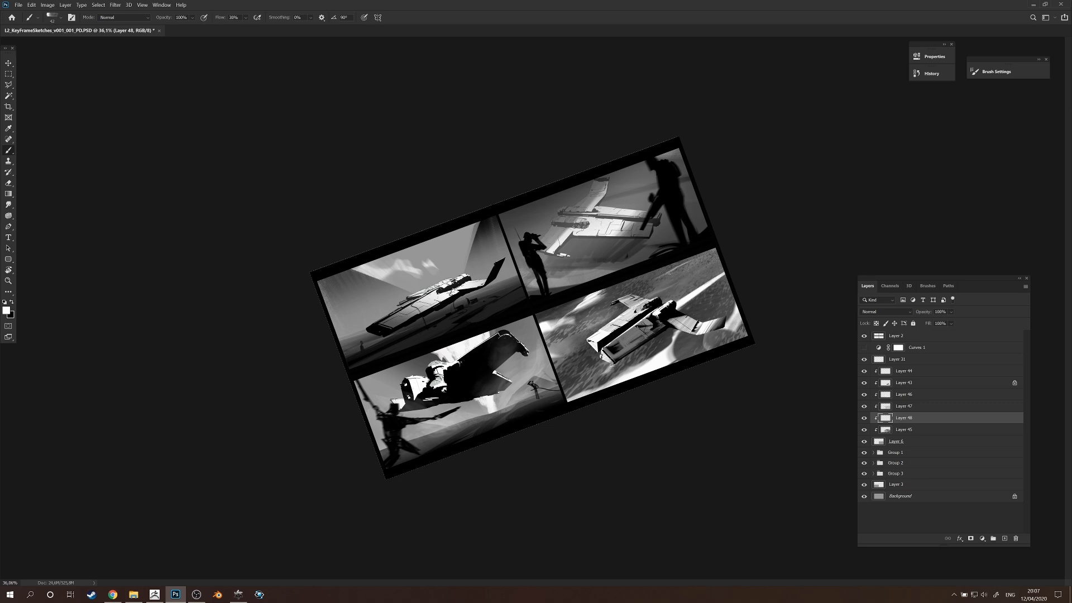
pyautogui.press('r')
pyautogui.moveTo(678, 281)
pyautogui.mouseDown()
pyautogui.moveTo(678, 345)
pyautogui.moveTo(682, 334)
pyautogui.mouseUp()
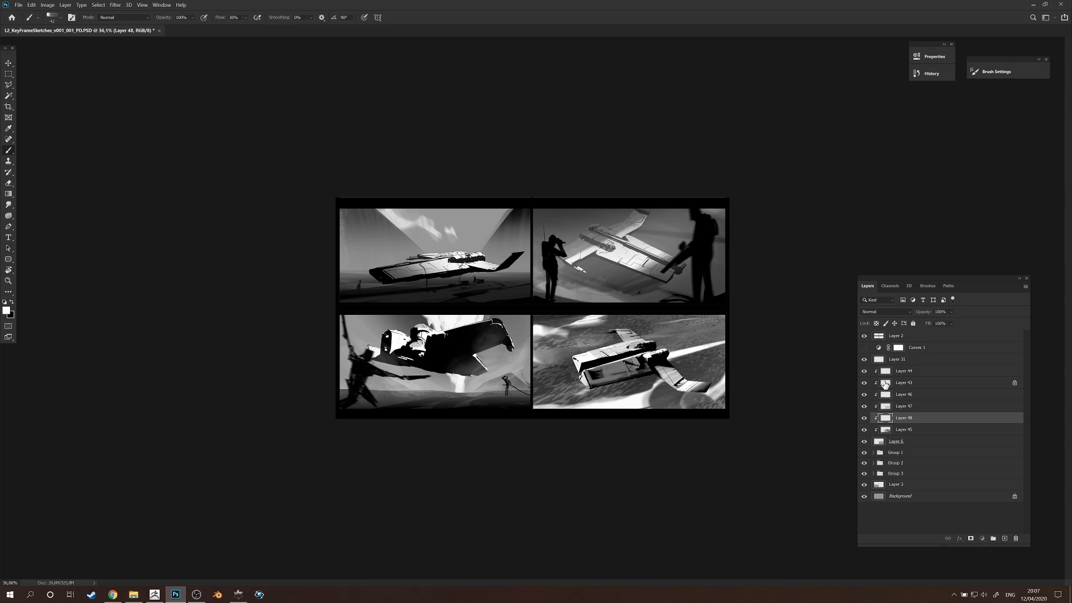
# Toggle Layer 43's visibility to check it, select it for painting, and choose a soft round brush preset.
pyautogui.click(886, 383)
pyautogui.click(878, 373)
pyautogui.click(864, 383)
pyautogui.click(864, 383)
pyautogui.click(881, 383)
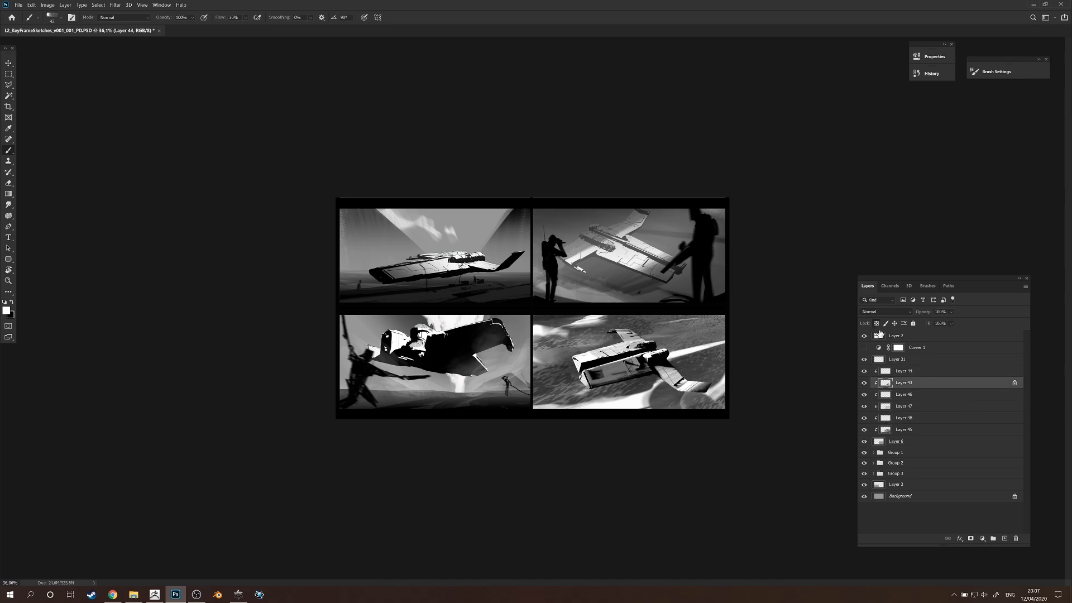
pyautogui.rightClick(634, 455)
pyautogui.click(693, 434)
# Shade the ship's near hull side and near wing with large soft black strokes, undoing misplaced ones.
pyautogui.moveTo(608, 361); pyautogui.dragTo(597, 538)
pyautogui.keyDown('alt'); pyautogui.click(611, 357); pyautogui.keyUp('alt')
pyautogui.moveTo(595, 373); pyautogui.dragTo(593, 375)
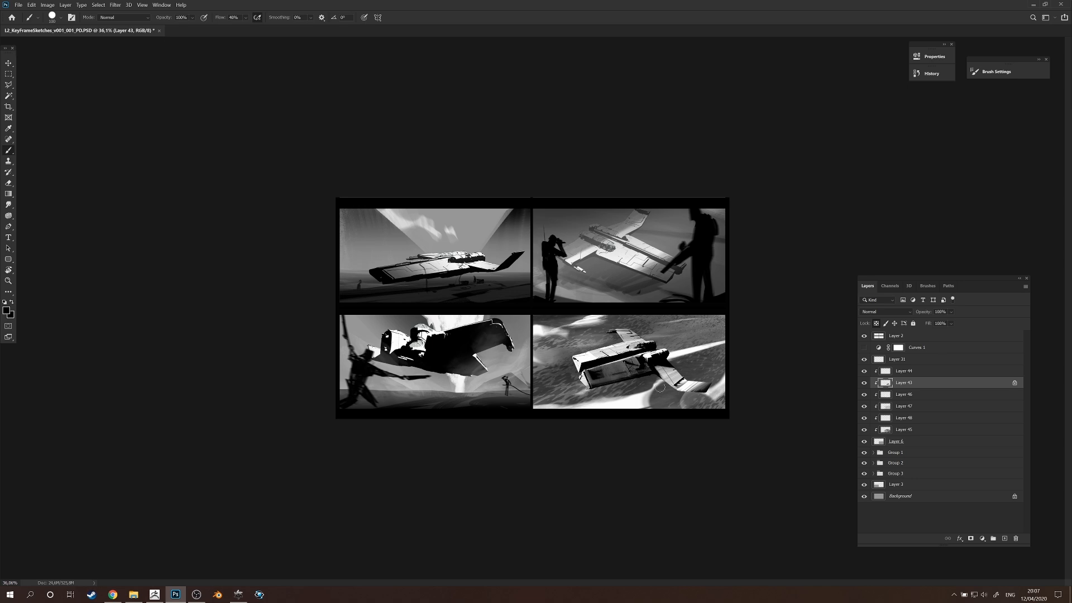
pyautogui.moveTo(567, 371); pyautogui.dragTo(624, 369)
pyautogui.moveTo(529, 399); pyautogui.dragTo(670, 423)
pyautogui.moveTo(533, 394); pyautogui.dragTo(880, 433)
pyautogui.press('r')
pyautogui.moveTo(751, 475)
pyautogui.mouseDown()
pyautogui.moveTo(507, 493)
pyautogui.moveTo(385, 375)
pyautogui.moveTo(686, 256)
pyautogui.moveTo(661, 348)
pyautogui.moveTo(690, 373)
pyautogui.moveTo(590, 409)
pyautogui.mouseUp()
pyautogui.hotkey('ctrl', 'z')
pyautogui.hotkey('ctrl', 'z')
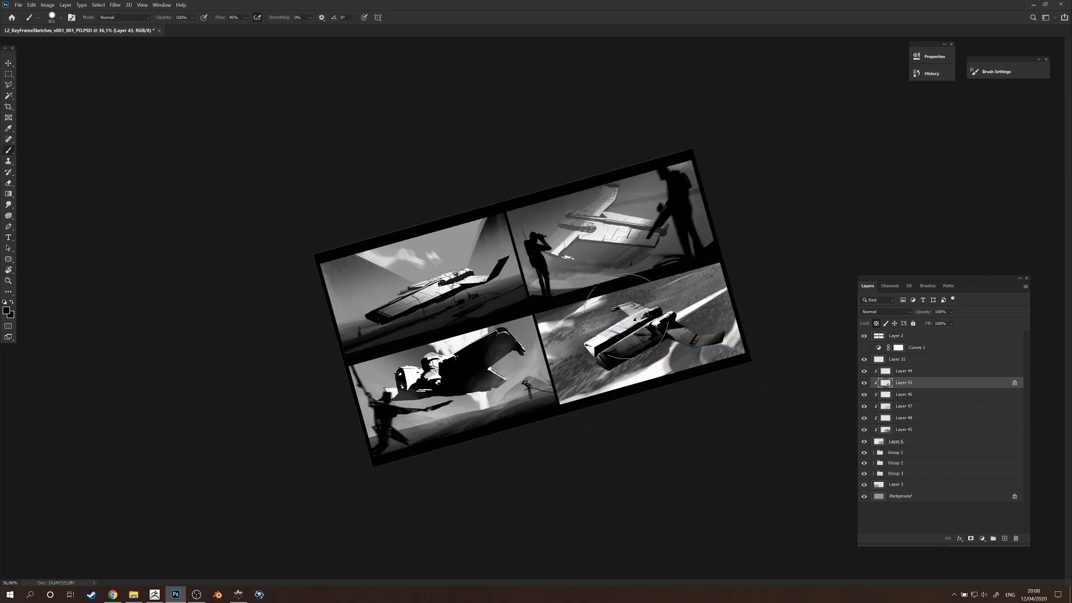
pyautogui.press('r')
pyautogui.moveTo(771, 286)
pyautogui.mouseDown()
pyautogui.moveTo(637, 463)
pyautogui.moveTo(467, 449)
pyautogui.moveTo(718, 268)
pyautogui.mouseUp()
pyautogui.moveTo(687, 424); pyautogui.dragTo(724, 348)
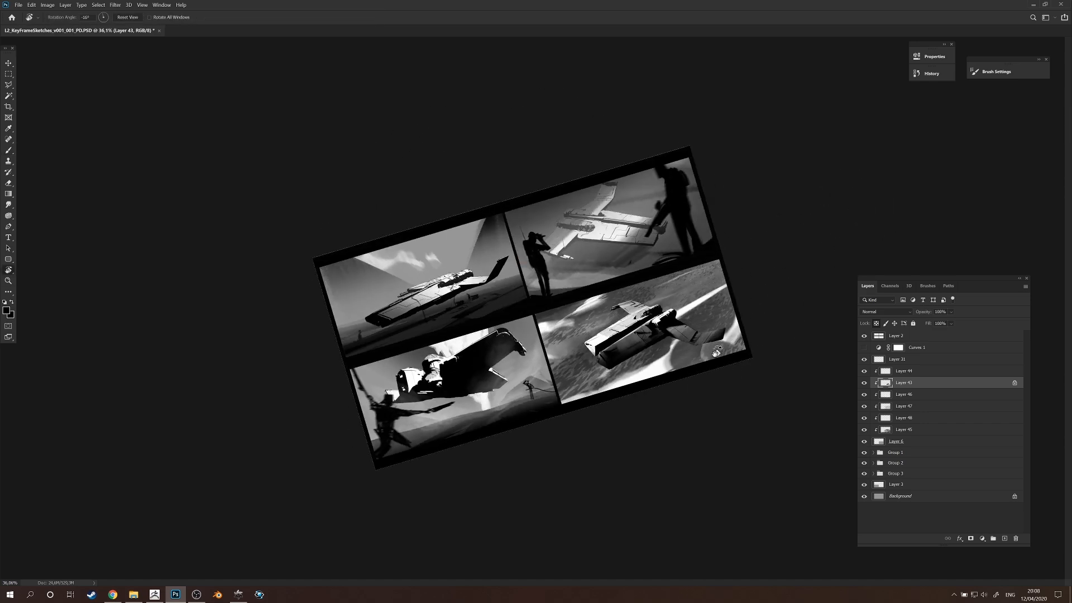
pyautogui.press('Escape')
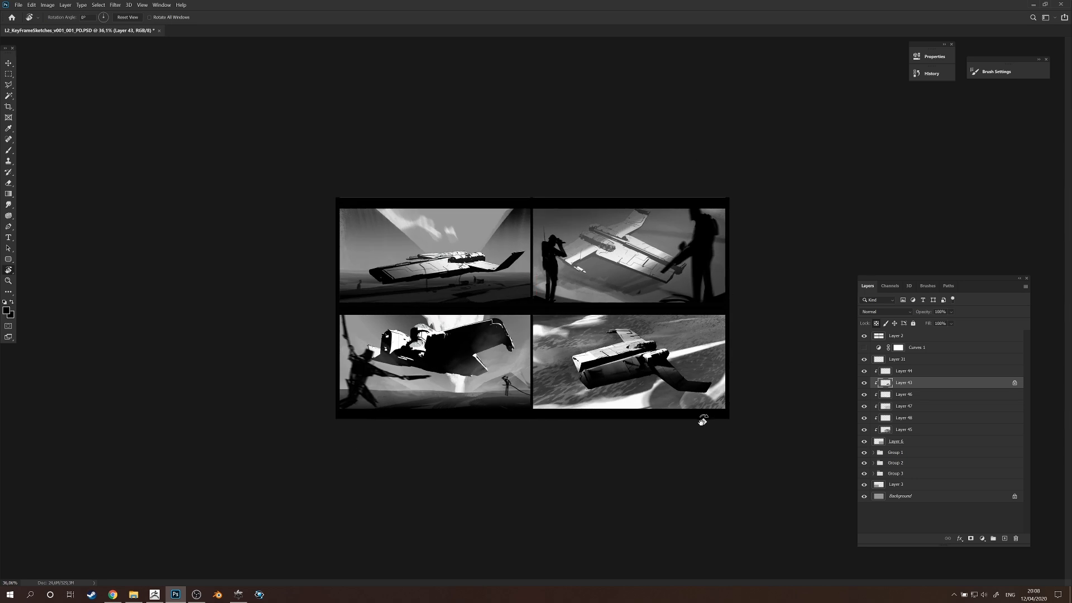
# Add a new layer above Layer 46 and brush soft grey haze across the background behind the ship.
pyautogui.hotkey('ctrl', 'shift', 'alt', 'n')
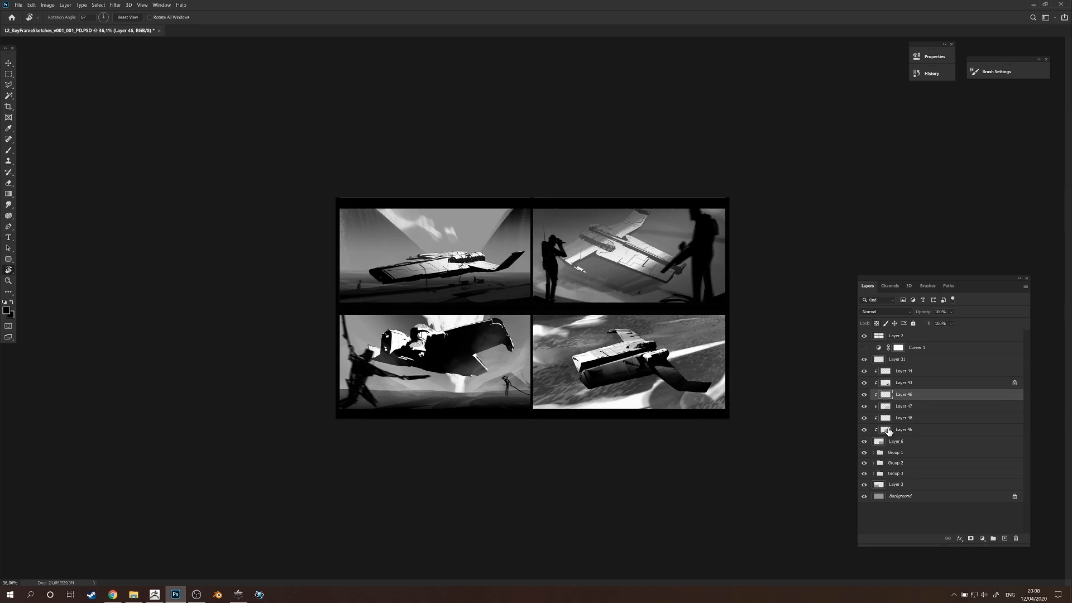
pyautogui.press('b')
pyautogui.keyDown('alt'); pyautogui.click(686, 351); pyautogui.keyUp('alt')
pyautogui.moveTo(705, 399); pyautogui.dragTo(564, 424)
pyautogui.hotkey('ctrl', 'z')
pyautogui.moveTo(654, 417); pyautogui.dragTo(768, 375)
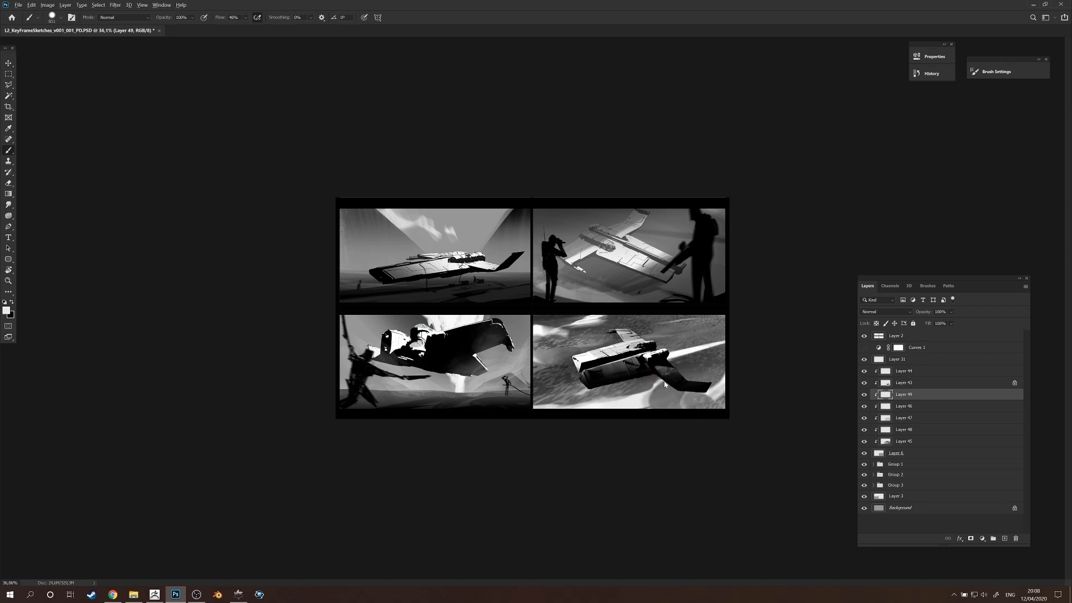
pyautogui.keyDown('alt'); pyautogui.click(668, 366); pyautogui.keyUp('alt')
pyautogui.moveTo(613, 326); pyautogui.dragTo(857, 288)
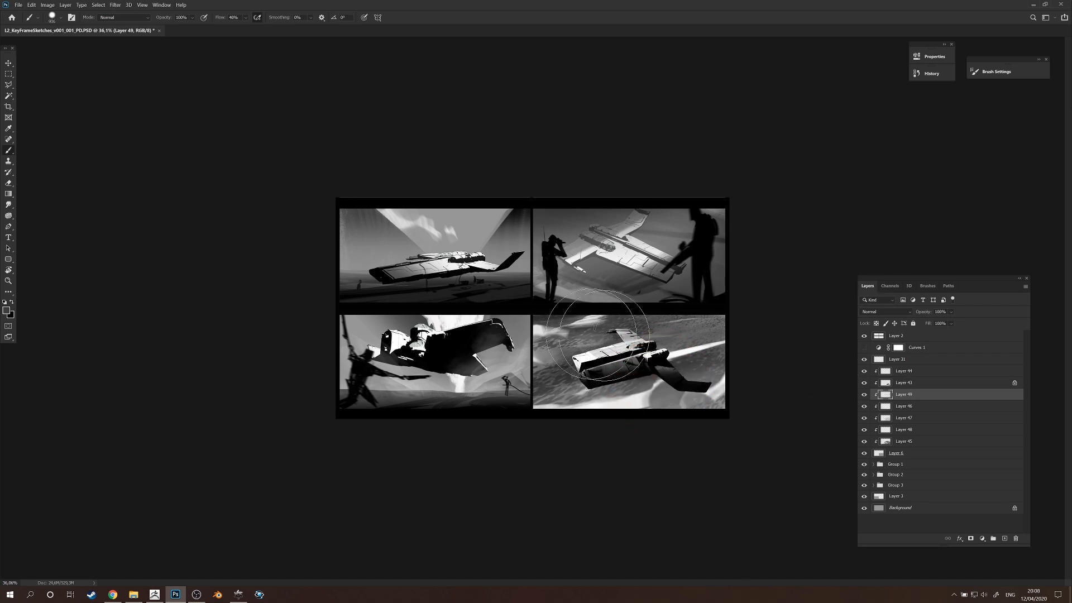
pyautogui.moveTo(650, 342); pyautogui.dragTo(905, 301)
# Blend the haze on Layer 49 with lighter soft strokes running diagonally across the ground behind the ship.
pyautogui.press('r')
pyautogui.moveTo(766, 346)
pyautogui.mouseDown()
pyautogui.moveTo(684, 126)
pyautogui.moveTo(768, 285)
pyautogui.moveTo(657, 356)
pyautogui.moveTo(649, 374)
pyautogui.mouseUp()
pyautogui.press('b')
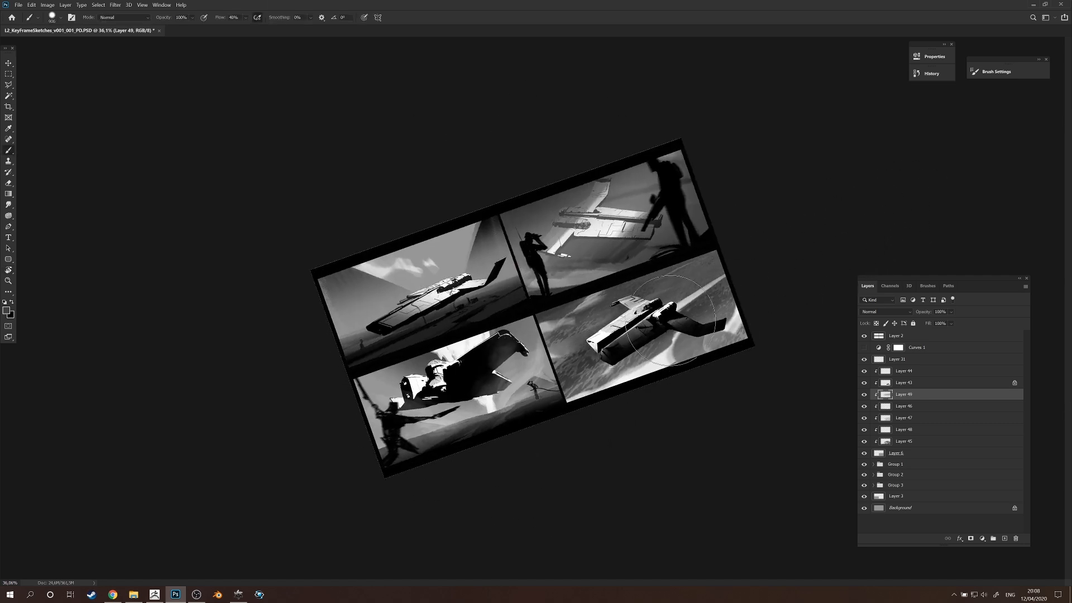
pyautogui.keyDown('alt'); pyautogui.click(665, 363); pyautogui.keyUp('alt')
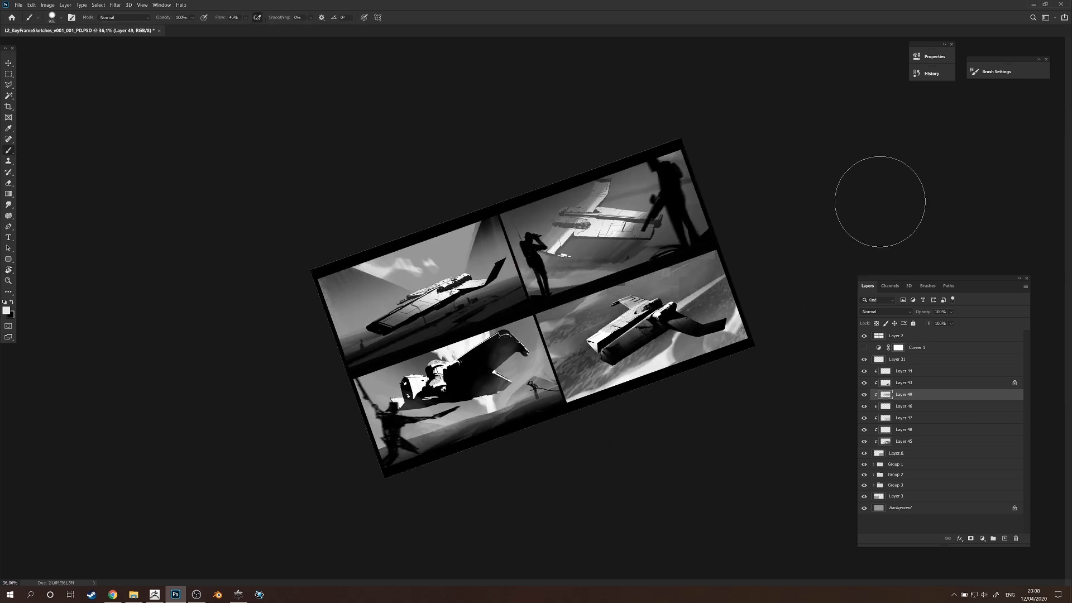
pyautogui.hotkey('ctrl', 'z')
pyautogui.moveTo(469, 330); pyautogui.dragTo(935, 197)
pyautogui.keyDown('alt'); pyautogui.rightClick(654, 320); pyautogui.keyUp('alt')
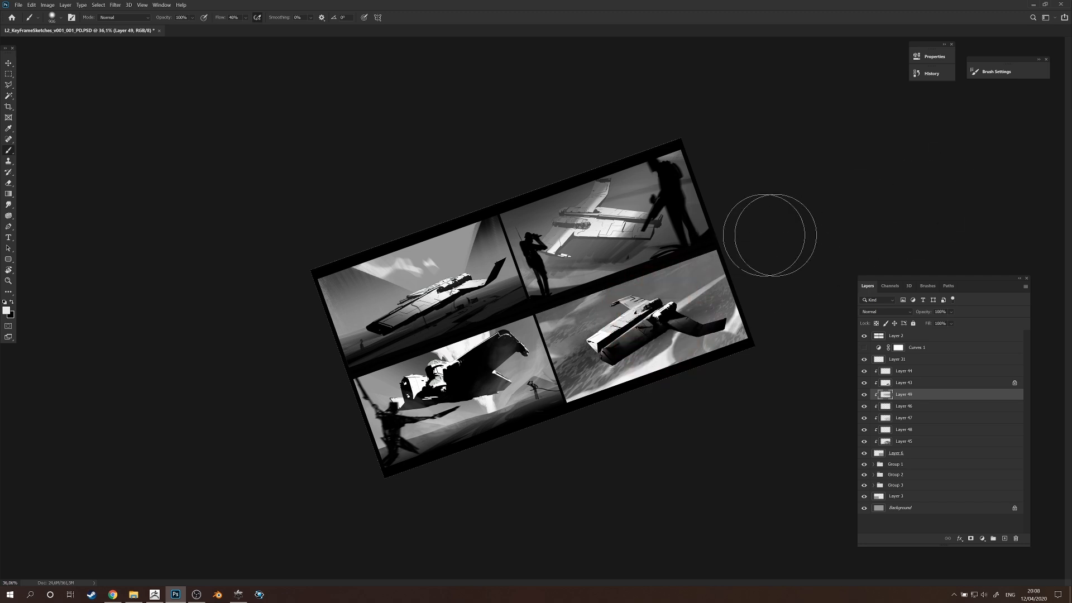
# Add a new layer above Layer 44 and brush faint light haze over the fourth frame.
pyautogui.click(901, 373)
pyautogui.hotkey('ctrl', 'shift', 'alt', 'n')
pyautogui.keyDown('alt'); pyautogui.rightClick(690, 351); pyautogui.keyUp('alt')
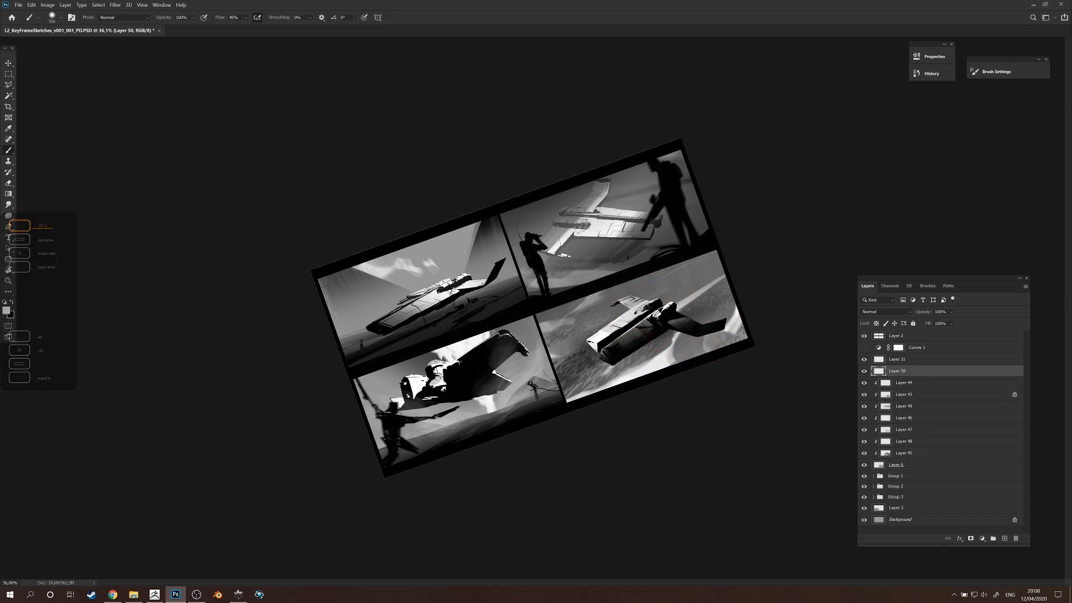
pyautogui.keyDown('alt'); pyautogui.click(647, 320); pyautogui.keyUp('alt')
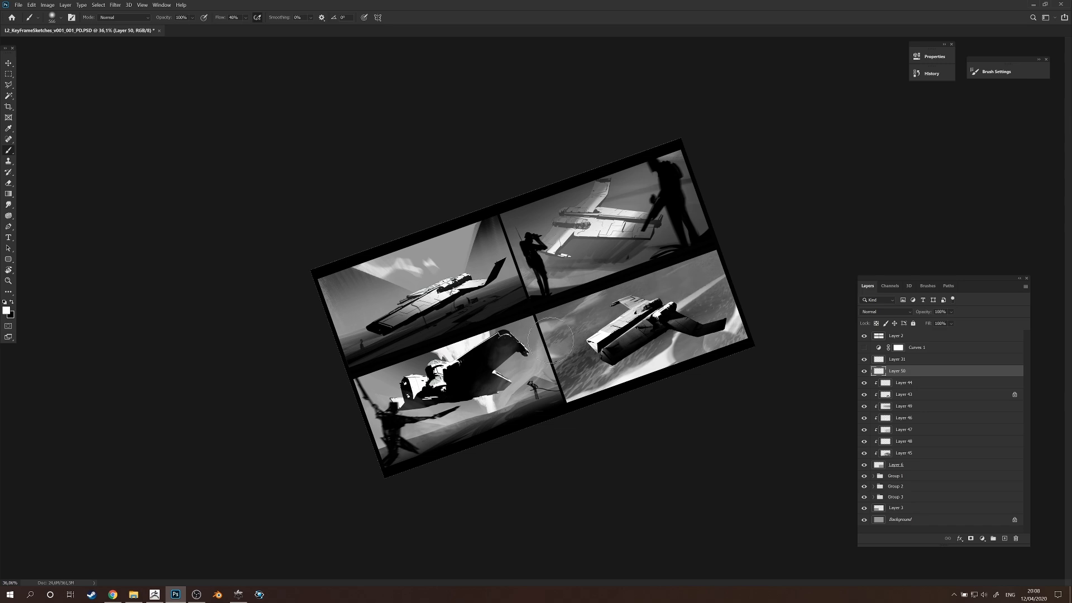
pyautogui.press('r')
pyautogui.moveTo(770, 283); pyautogui.dragTo(720, 335)
# Turn on the Curves 1 adjustment over all four key frames and select its layer.
pyautogui.press('z')
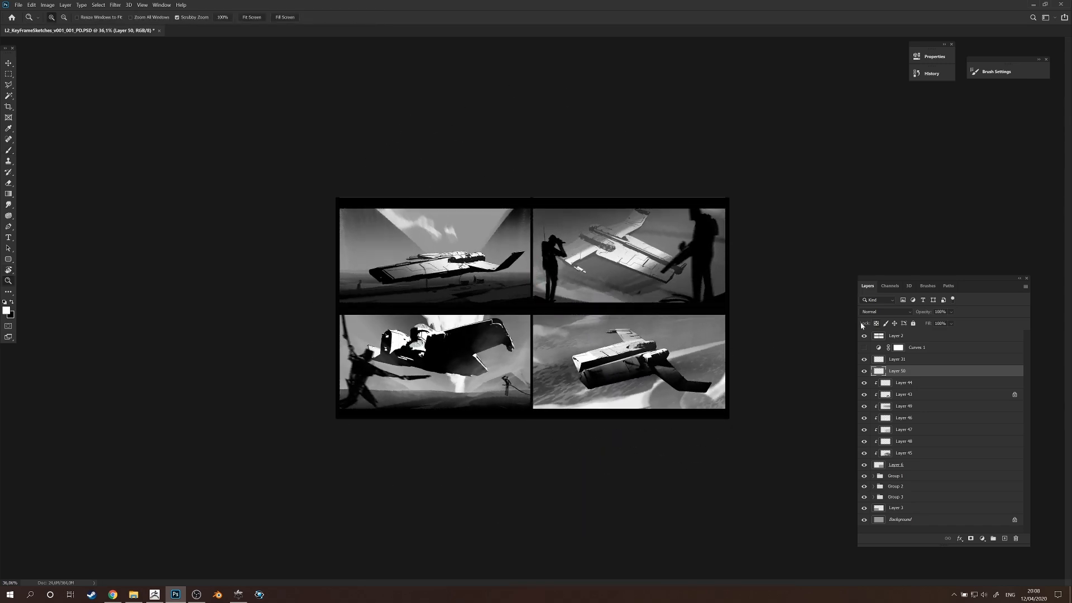
pyautogui.click(863, 348)
pyautogui.moveTo(603, 387); pyautogui.dragTo(917, 315)
pyautogui.click(925, 350)
pyautogui.moveTo(837, 371); pyautogui.dragTo(768, 382)
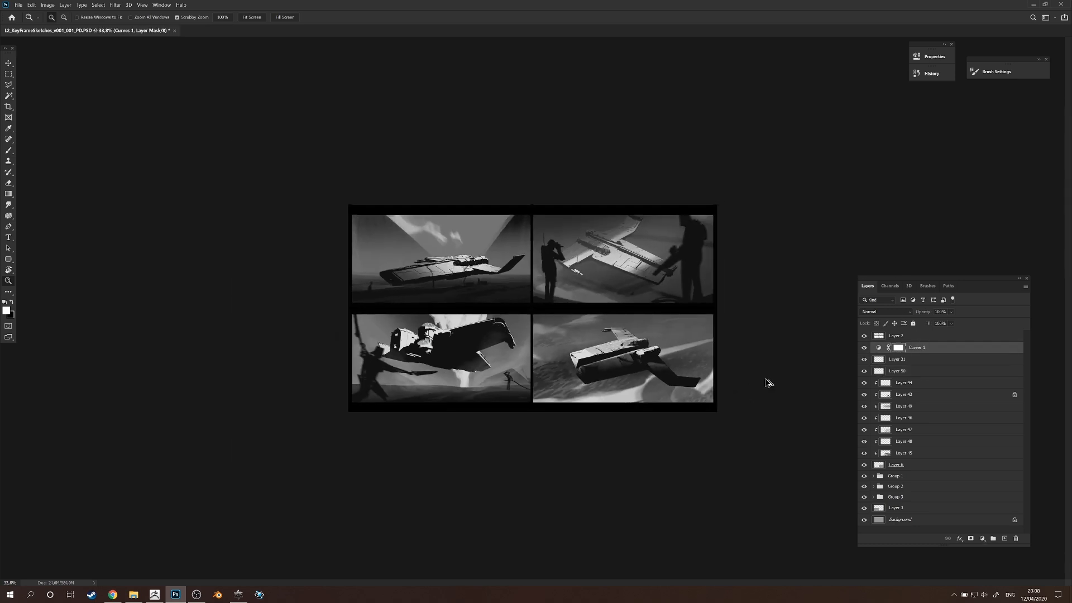
# Create a full-canvas layer, turn it white with Hue/Saturation lightness +100, and move it above Layer 2.
pyautogui.hotkey('ctrl', 'alt', 'shift', 'e')
pyautogui.hotkey('ctrl', 'u')
pyautogui.moveTo(641, 384); pyautogui.dragTo(726, 385)
pyautogui.click(735, 301)
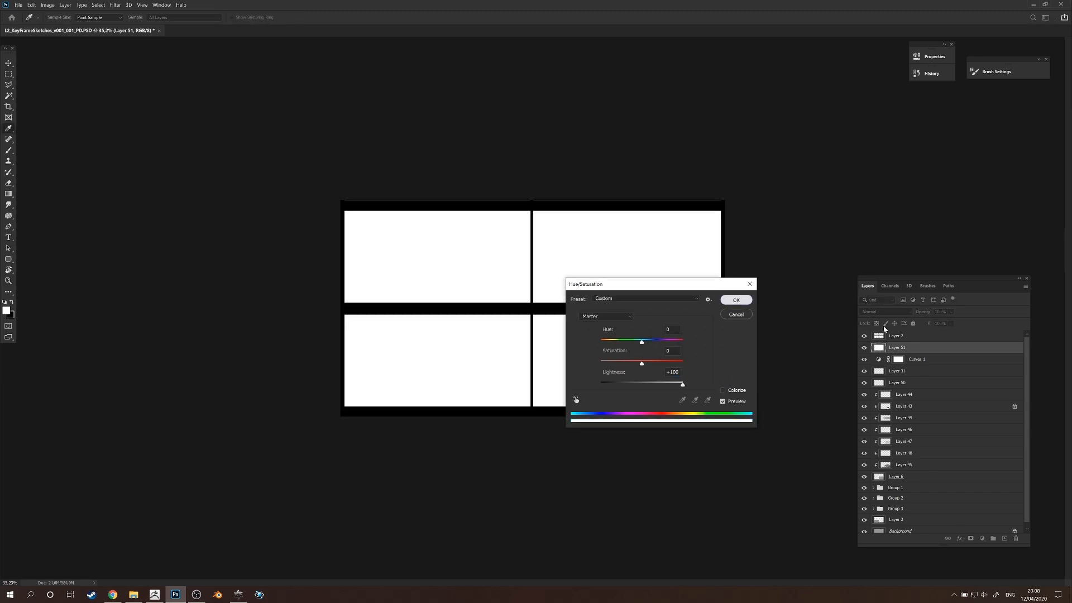
pyautogui.moveTo(897, 347); pyautogui.dragTo(902, 331)
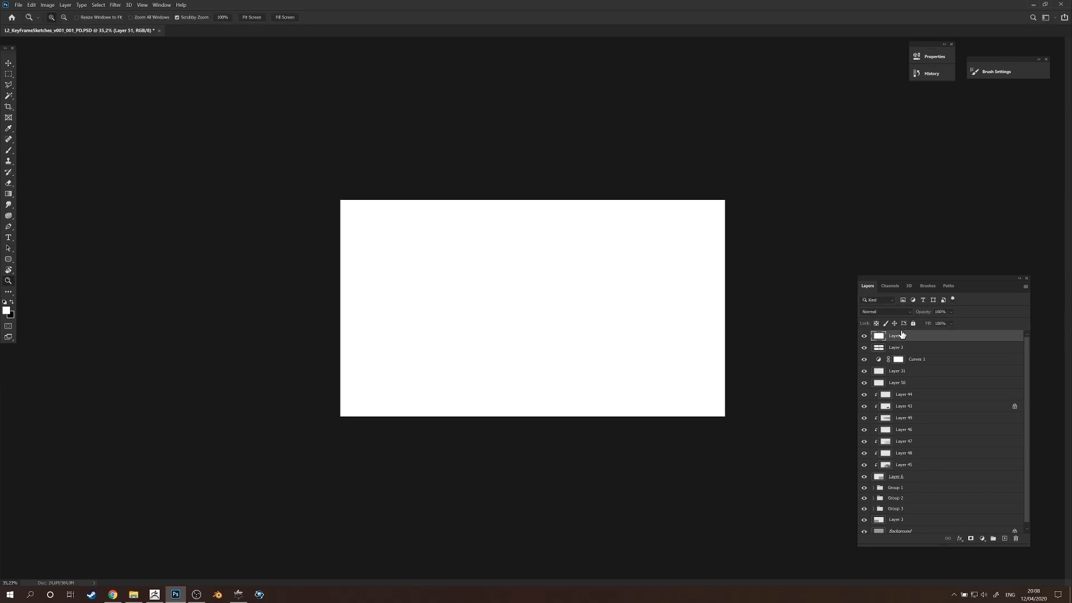
# Darken Layer 51 to a mid grey with Hue/Saturation, setting the lightness to -52.
pyautogui.hotkey('ctrl', 'u')
pyautogui.click(621, 384)
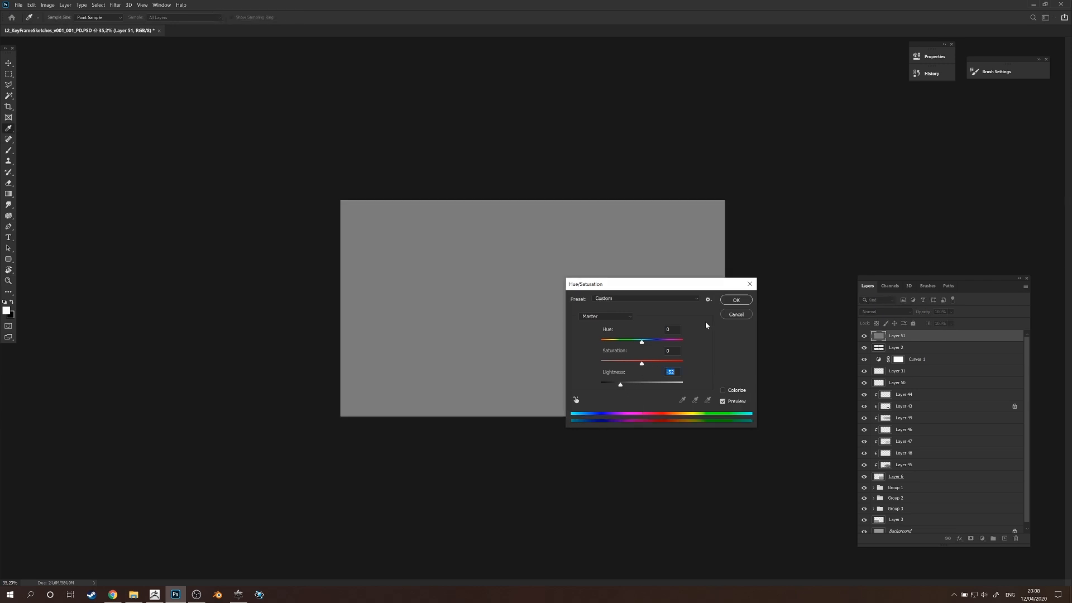
pyautogui.click(735, 300)
# Add film grain to the grey layer with the Camera Raw filter: amount 35, size 25, roughness 50.
pyautogui.press('z')
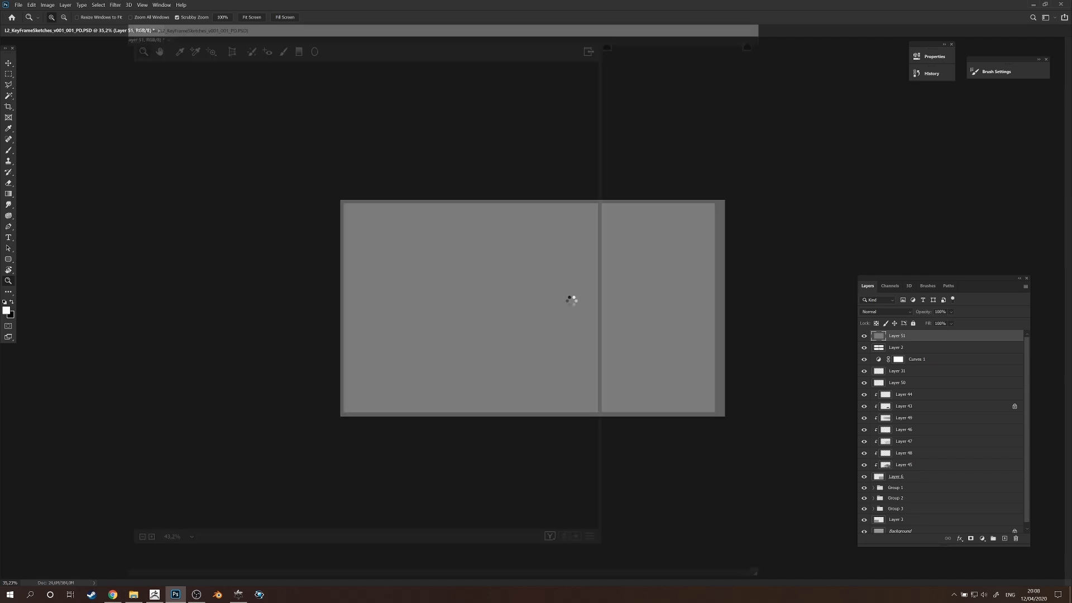
pyautogui.click(688, 134)
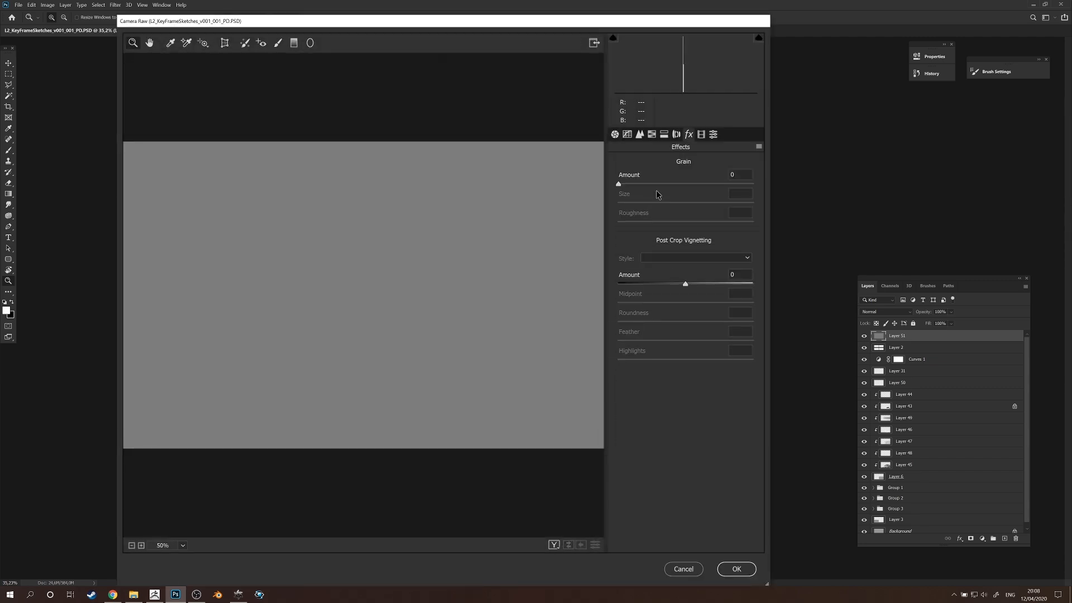
pyautogui.click(736, 567)
# Set the grain layer's blend mode to Soft Light over the four frames.
pyautogui.click(886, 311)
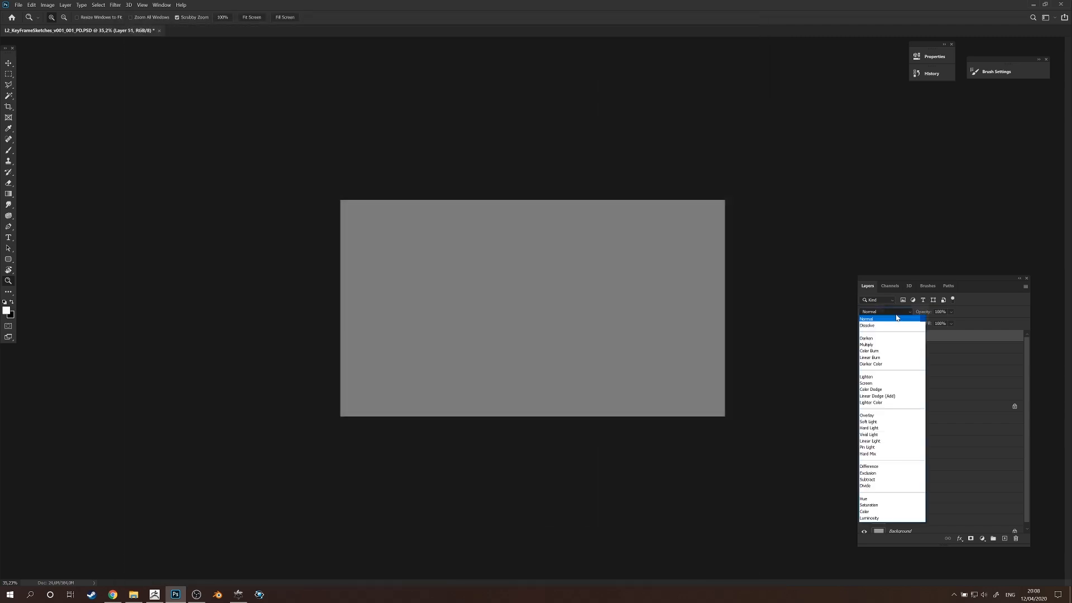
pyautogui.click(887, 422)
pyautogui.moveTo(616, 317); pyautogui.dragTo(650, 312)
pyautogui.moveTo(926, 315); pyautogui.dragTo(1023, 328)
pyautogui.moveTo(736, 334); pyautogui.dragTo(720, 348)
# Choose the signature brush with a light grey colour and stamp a small signature below the fourth frame.
pyautogui.press('b')
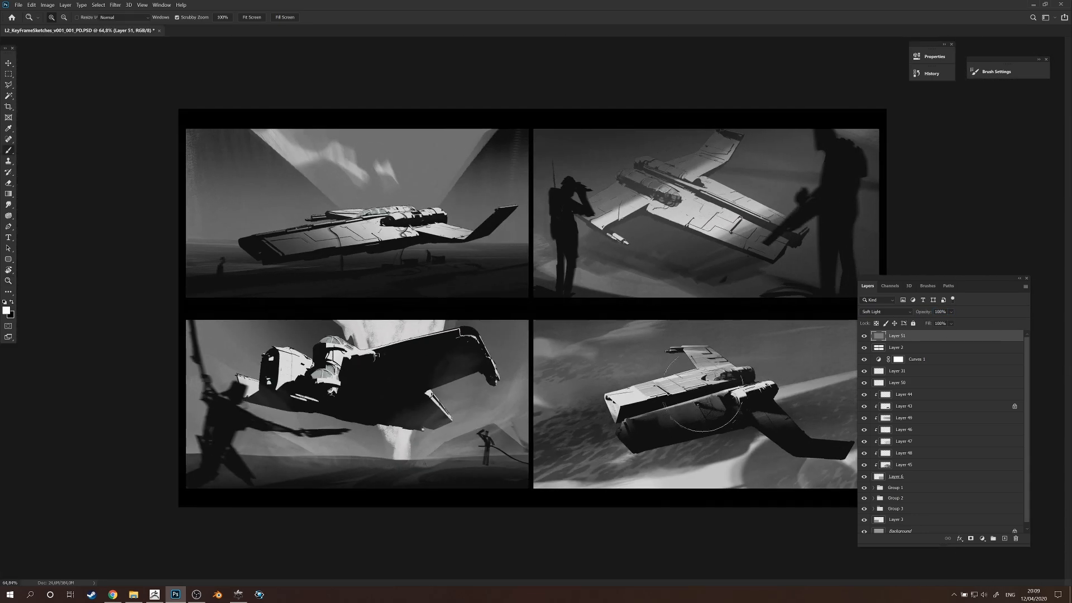
pyautogui.rightClick(720, 348)
pyautogui.keyDown('alt'); pyautogui.click(659, 428); pyautogui.keyUp('alt')
pyautogui.keyDown('alt'); pyautogui.click(670, 383); pyautogui.keyUp('alt')
pyautogui.moveTo(718, 440)
pyautogui.mouseDown()
pyautogui.moveTo(695, 441)
pyautogui.moveTo(726, 447)
pyautogui.moveTo(729, 412)
pyautogui.mouseUp()
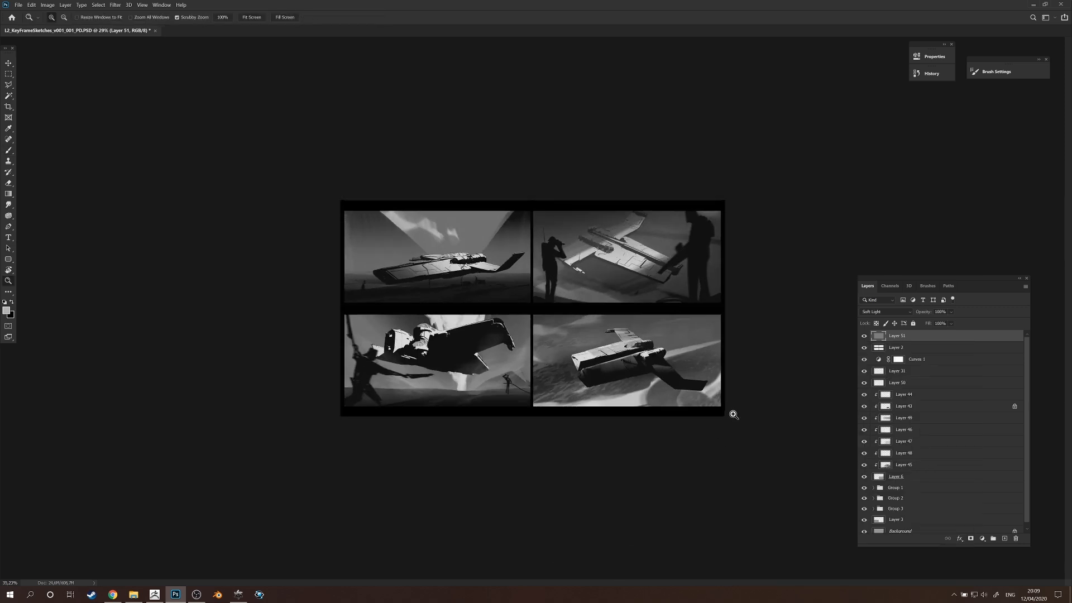
pyautogui.rightClick(702, 406)
pyautogui.click(705, 390)
pyautogui.moveTo(702, 388); pyautogui.dragTo(706, 388)
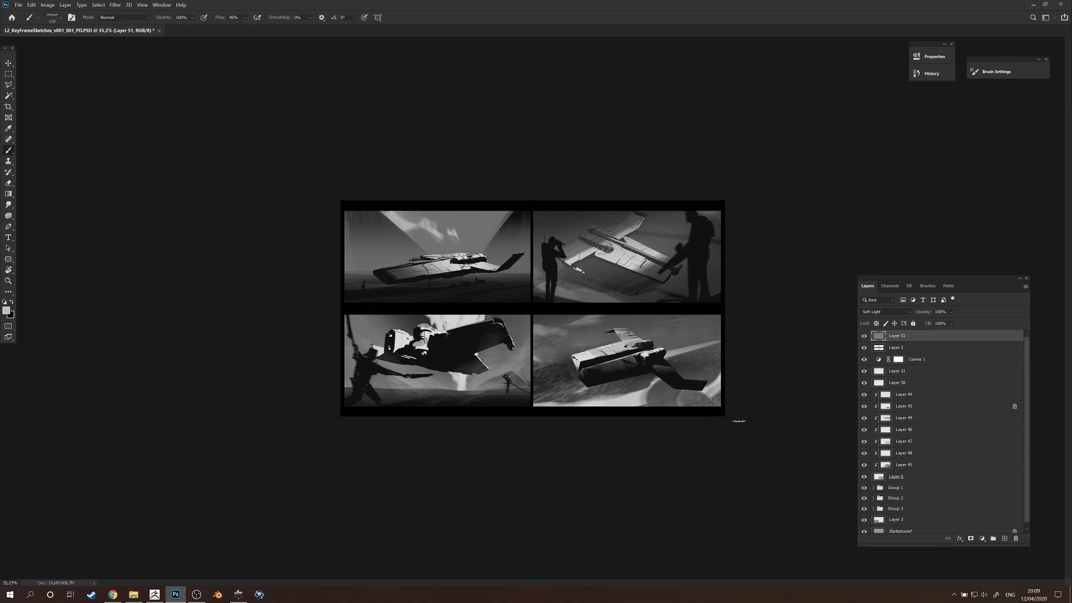
pyautogui.moveTo(713, 396); pyautogui.dragTo(722, 396)
# Stamp all visible layers into a new top layer and set up a soft round brush in Color Dodge mode at 40% opacity.
pyautogui.hotkey('ctrl', 'alt', 'shift', 'e')
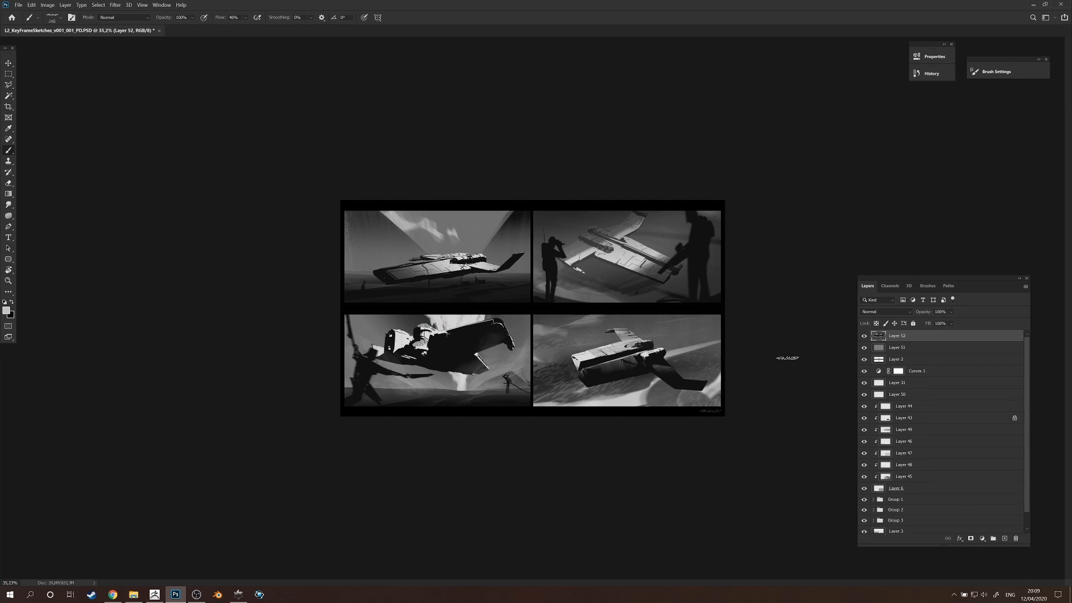
pyautogui.press('4')
pyautogui.moveTo(712, 409); pyautogui.dragTo(696, 392)
pyautogui.moveTo(546, 312); pyautogui.dragTo(540, 313)
pyautogui.rightClick(436, 329)
pyautogui.click(525, 414)
pyautogui.moveTo(345, 273)
pyautogui.mouseDown()
pyautogui.moveTo(410, 256)
pyautogui.moveTo(413, 244)
pyautogui.moveTo(443, 247)
pyautogui.mouseUp()
pyautogui.click(120, 18)
pyautogui.click(129, 109)
pyautogui.keyDown('alt'); pyautogui.click(424, 252); pyautogui.keyUp('alt')
pyautogui.hotkey('ctrl', 'z')
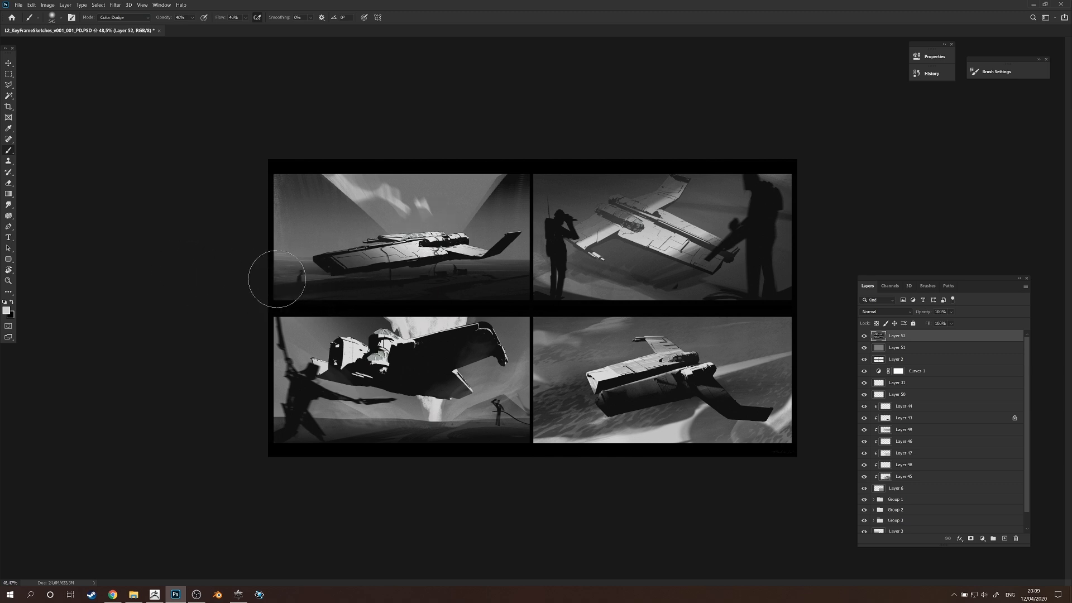
# Brush broad, soft Color Dodge glows over the ground, haze and ships of the four frames, undoing the strokes that are too strong.
pyautogui.moveTo(242, 278); pyautogui.dragTo(668, 291)
pyautogui.moveTo(463, 297); pyautogui.dragTo(473, 297)
pyautogui.hotkey('ctrl', 'z')
pyautogui.moveTo(474, 290); pyautogui.dragTo(49, 280)
pyautogui.moveTo(349, 384); pyautogui.dragTo(497, 382)
pyautogui.hotkey('ctrl', 'z')
pyautogui.moveTo(440, 353); pyautogui.dragTo(427, 340)
pyautogui.moveTo(432, 352)
pyautogui.mouseDown()
pyautogui.moveTo(436, 361)
pyautogui.moveTo(428, 334)
pyautogui.moveTo(435, 394)
pyautogui.mouseUp()
pyautogui.hotkey('ctrl', 'z')
pyautogui.moveTo(630, 408); pyautogui.dragTo(835, 352)
pyautogui.moveTo(574, 224); pyautogui.dragTo(720, 252)
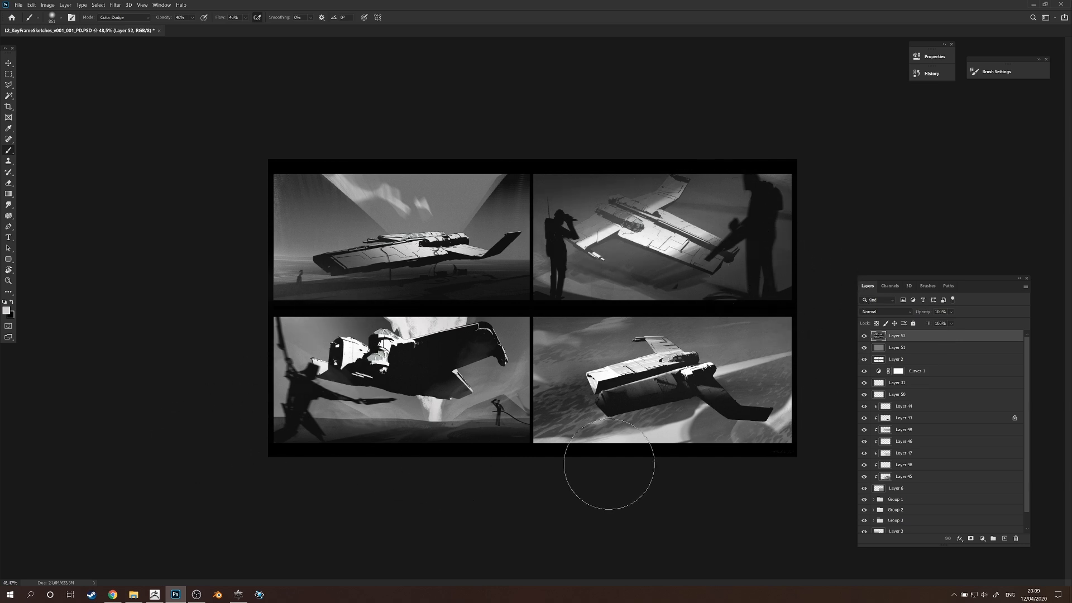
# Add smaller Color Dodge accents to the lit areas of the ships and undo the unwanted stroke.
pyautogui.press('z')
pyautogui.moveTo(745, 414); pyautogui.dragTo(720, 406)
pyautogui.press('z')
pyautogui.moveTo(514, 313)
pyautogui.mouseDown()
pyautogui.moveTo(538, 314)
pyautogui.moveTo(487, 332)
pyautogui.mouseUp()
pyautogui.moveTo(489, 237); pyautogui.dragTo(472, 450)
pyautogui.moveTo(493, 292); pyautogui.dragTo(478, 287)
pyautogui.moveTo(581, 304); pyautogui.dragTo(601, 307)
pyautogui.moveTo(739, 339)
pyautogui.mouseDown()
pyautogui.moveTo(647, 426)
pyautogui.moveTo(771, 339)
pyautogui.moveTo(772, 376)
pyautogui.moveTo(736, 371)
pyautogui.mouseUp()
pyautogui.hotkey('ctrl', 'z')
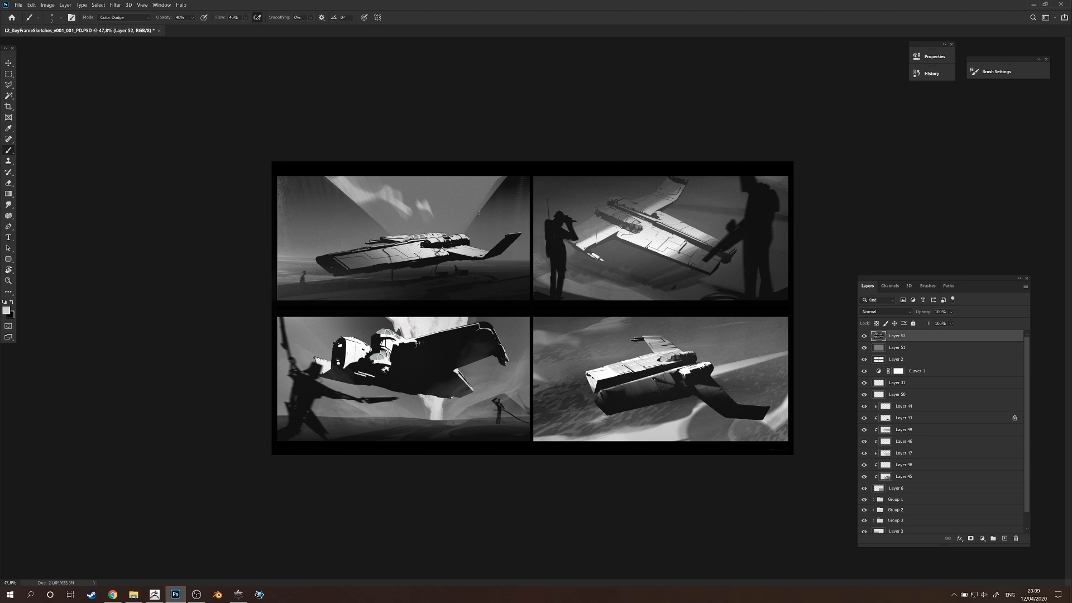
pyautogui.moveTo(493, 224); pyautogui.dragTo(484, 254)
pyautogui.moveTo(518, 333); pyautogui.dragTo(538, 333)
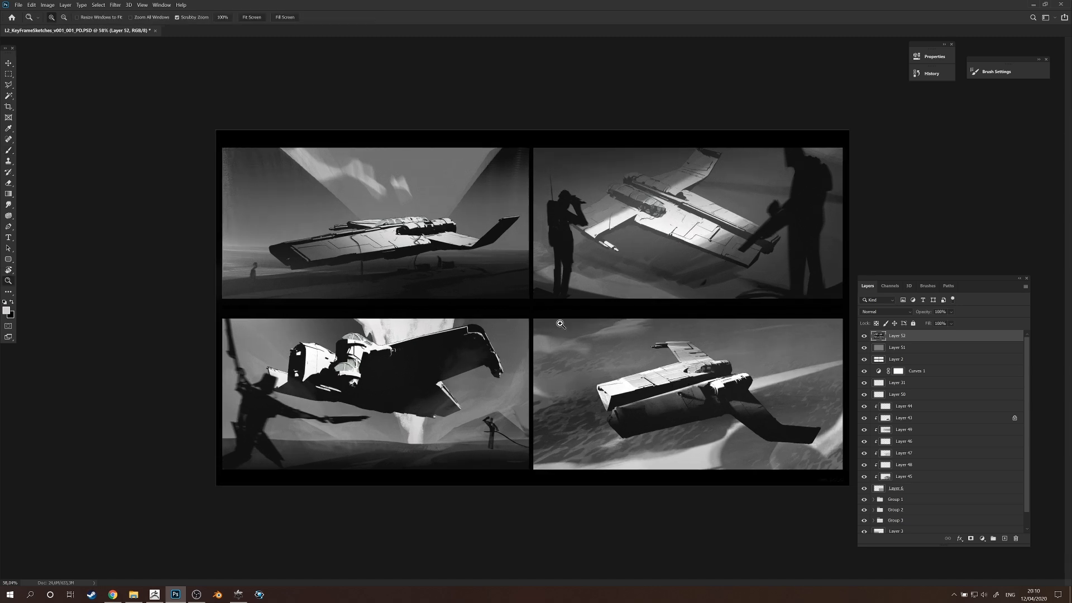
# Touch up the light on the second frame's ship with fine Color Dodge strokes and review all four frames.
pyautogui.press('alt')
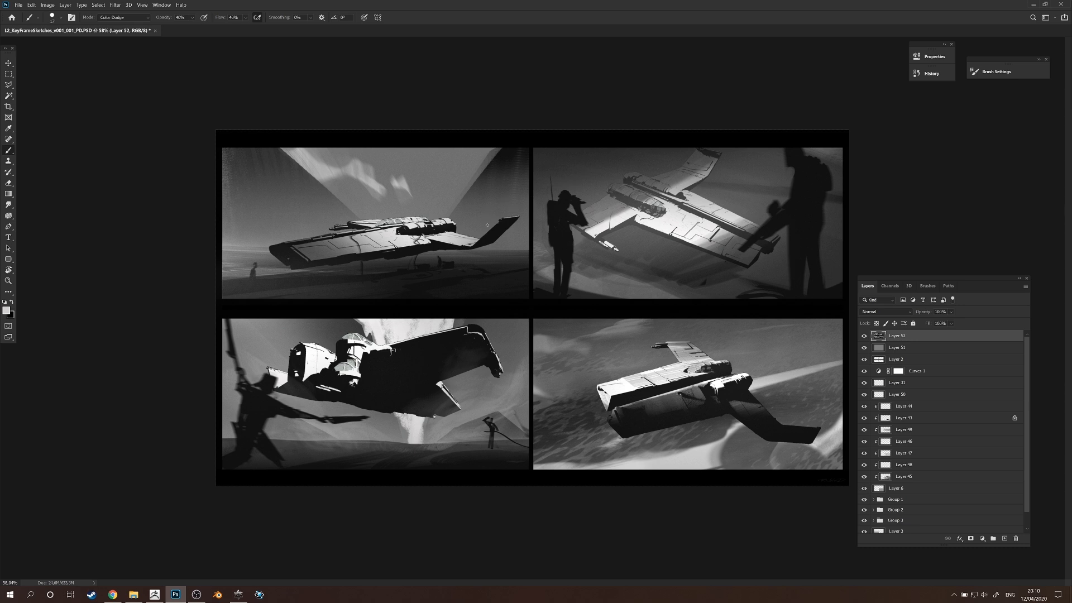
pyautogui.press('z')
pyautogui.moveTo(519, 291); pyautogui.dragTo(519, 291)
pyautogui.press('space')
pyautogui.moveTo(478, 386)
pyautogui.mouseDown()
pyautogui.moveTo(574, 282)
pyautogui.moveTo(524, 308)
pyautogui.moveTo(676, 211)
pyautogui.mouseUp()
pyautogui.hotkey('ctrl', 'space')
pyautogui.hotkey('ctrl', 'space')
pyautogui.hotkey('ctrl', 'space')
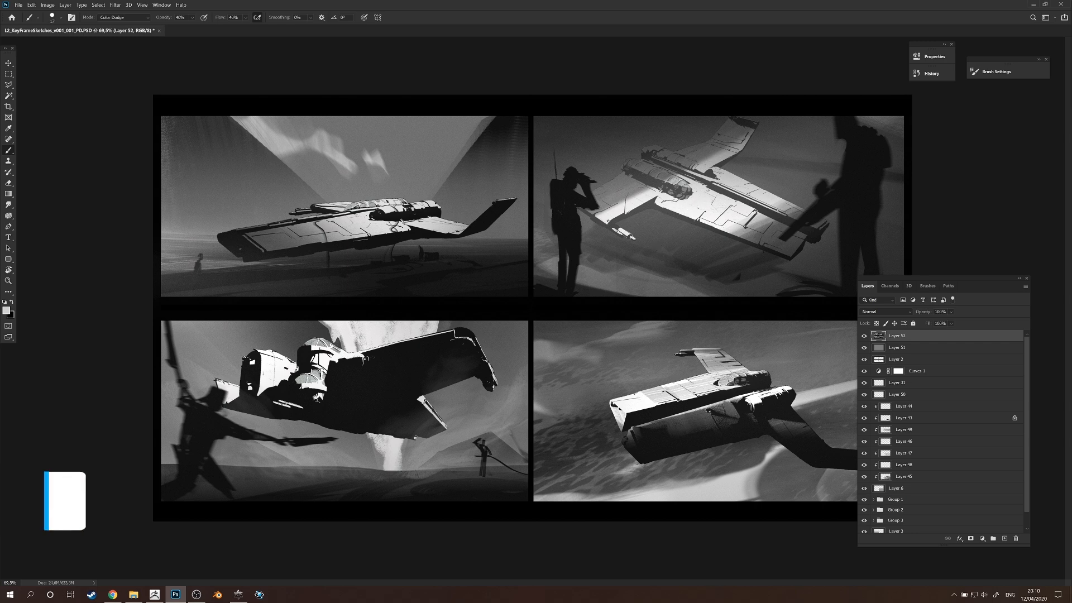
pyautogui.moveTo(721, 178); pyautogui.dragTo(752, 181)
pyautogui.hotkey('ctrl', 'space')
pyautogui.moveTo(882, 234)
pyautogui.mouseDown()
pyautogui.moveTo(761, 260)
pyautogui.moveTo(774, 261)
pyautogui.mouseUp()
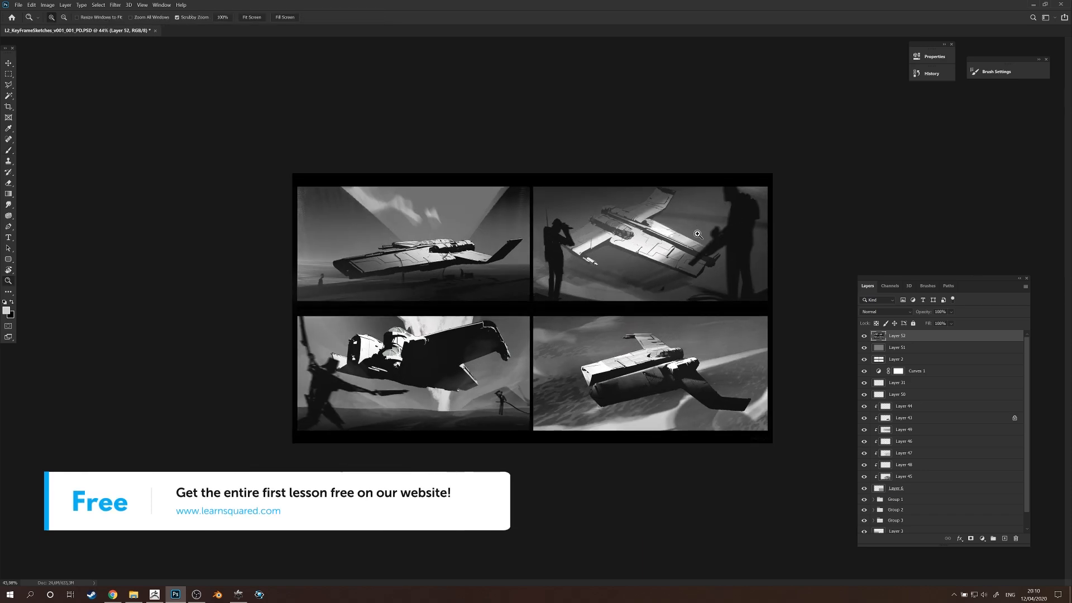
pyautogui.hotkey('ctrl', 'space')
pyautogui.moveTo(638, 362); pyautogui.dragTo(727, 362)
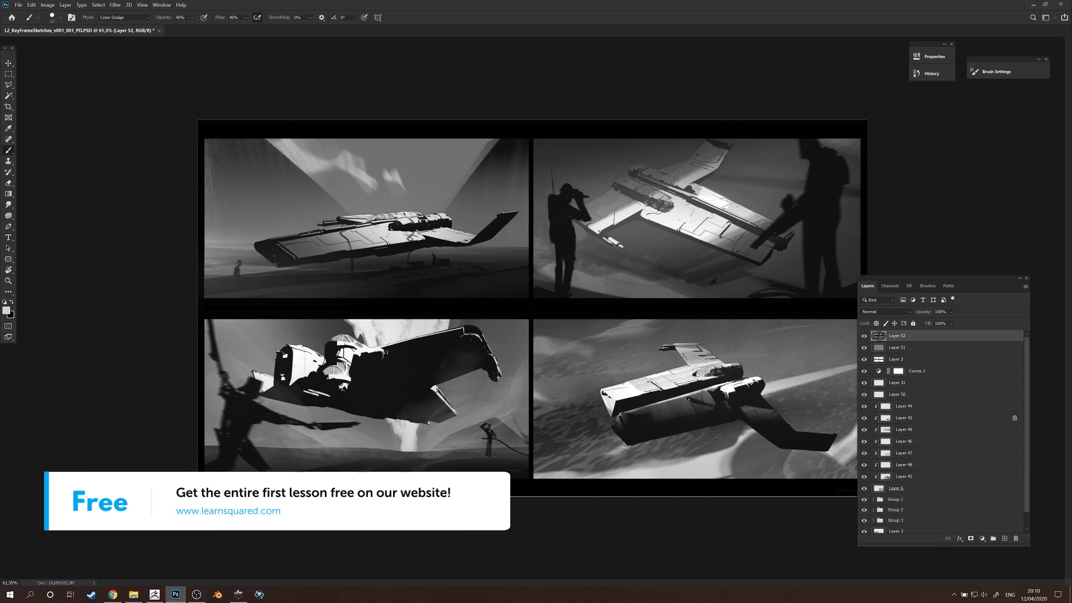